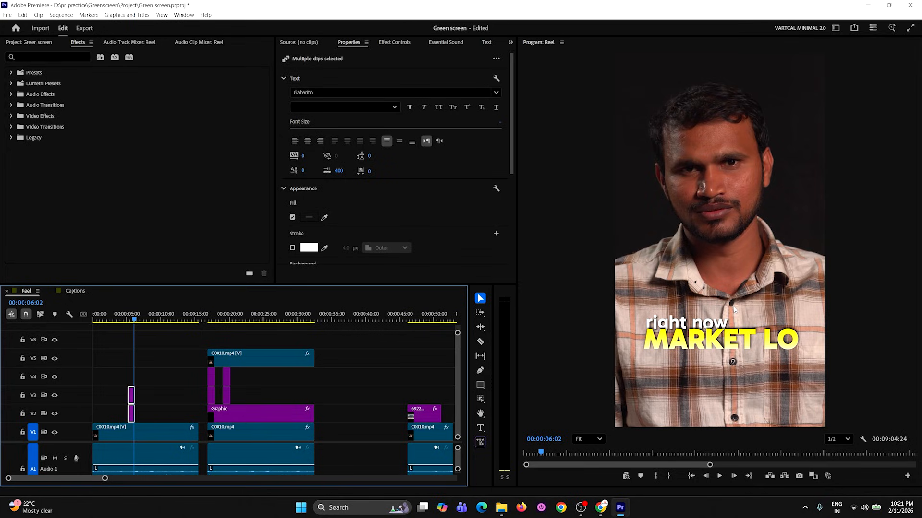
- Open the Captions sequence and play its clip through to review it
click(75, 291)
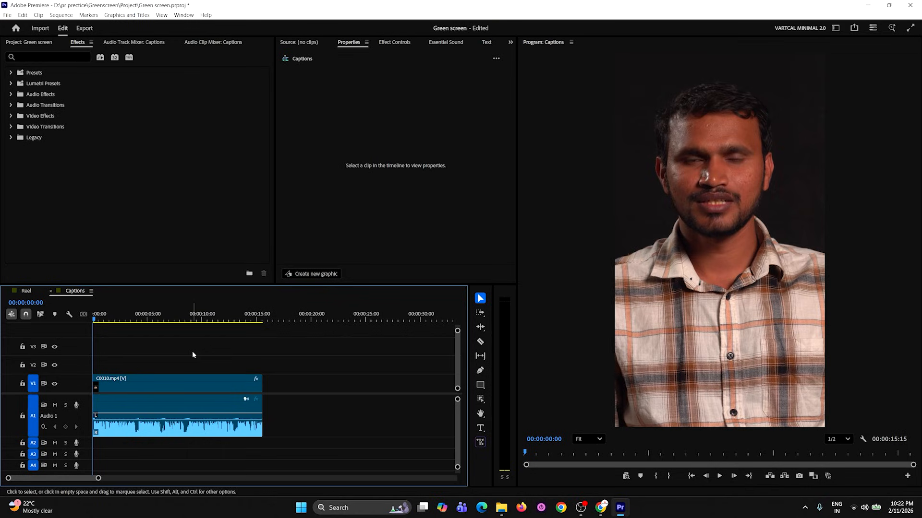
key(space)
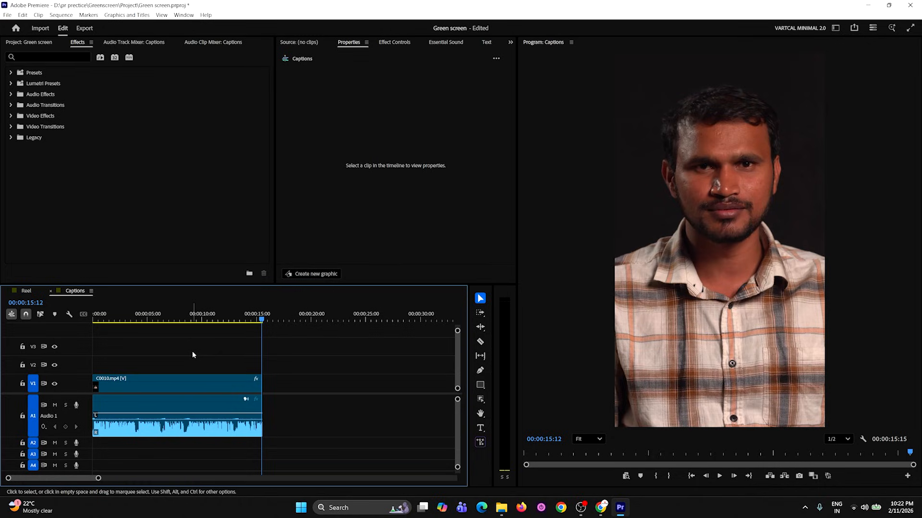
drag(263, 317, 255, 321)
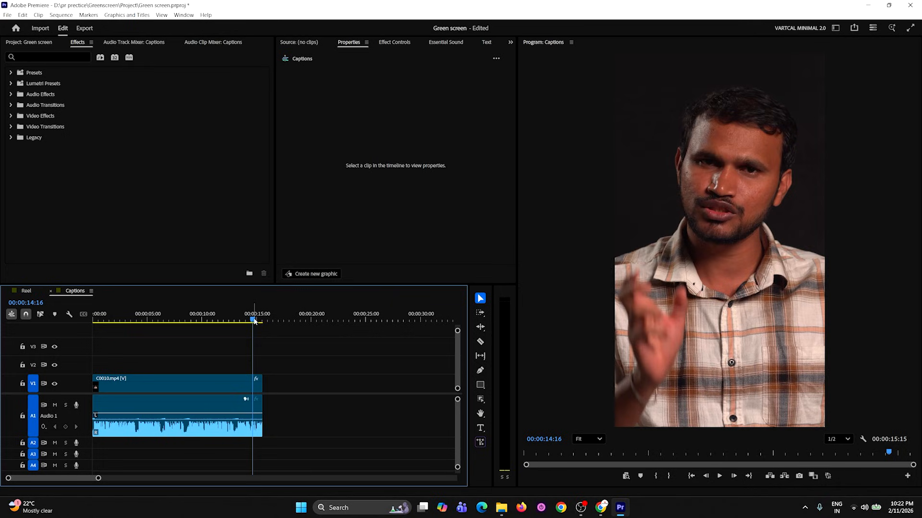
- Play the Captions sequence from its start to check the left and right audio channel levels
key(Home)
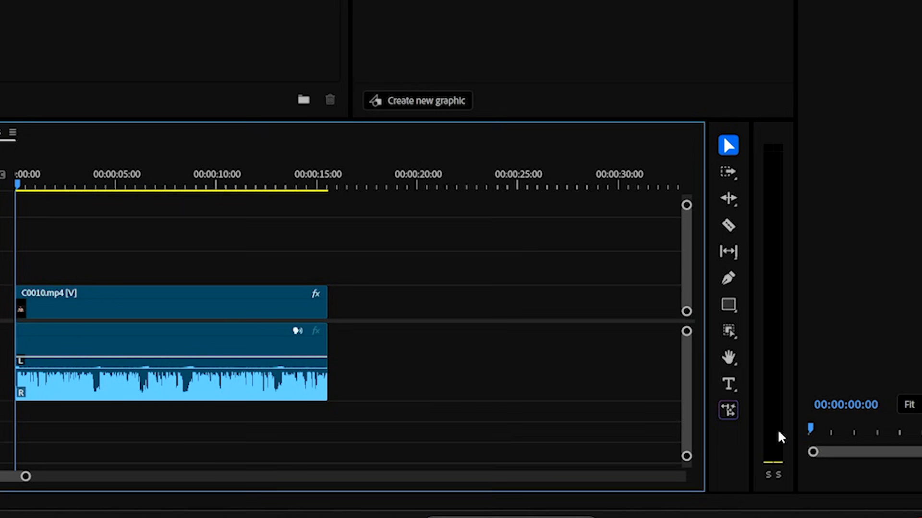
key(space)
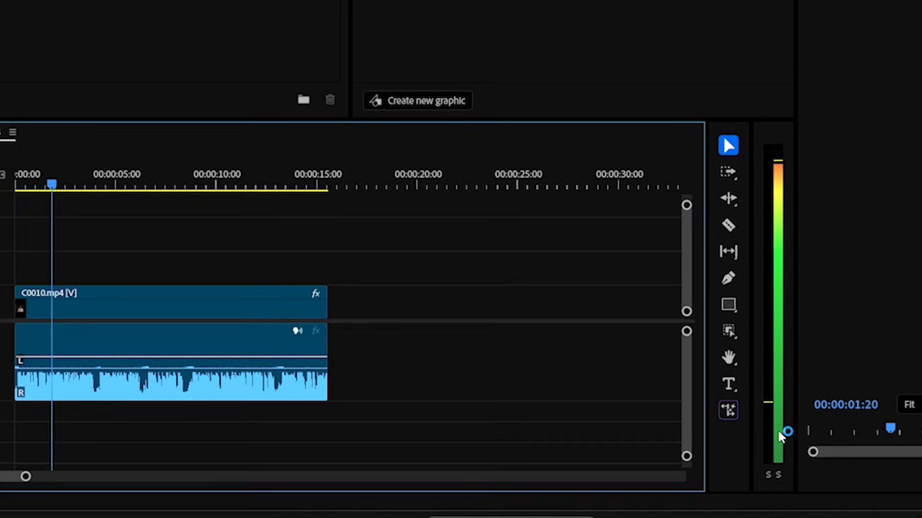
key(space)
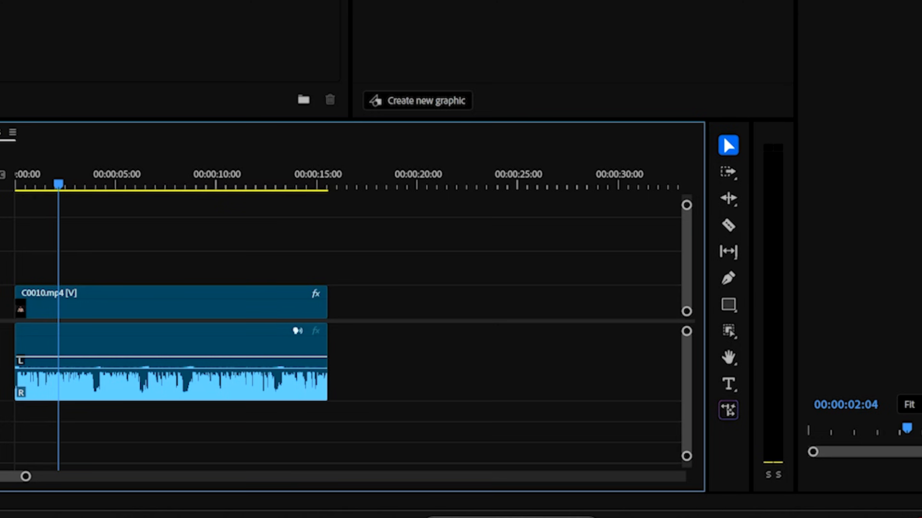
- Find the Fill Left with Right audio effect by searching for "fill" and apply it to the C0010.mp4 audio clip
click(572, 2)
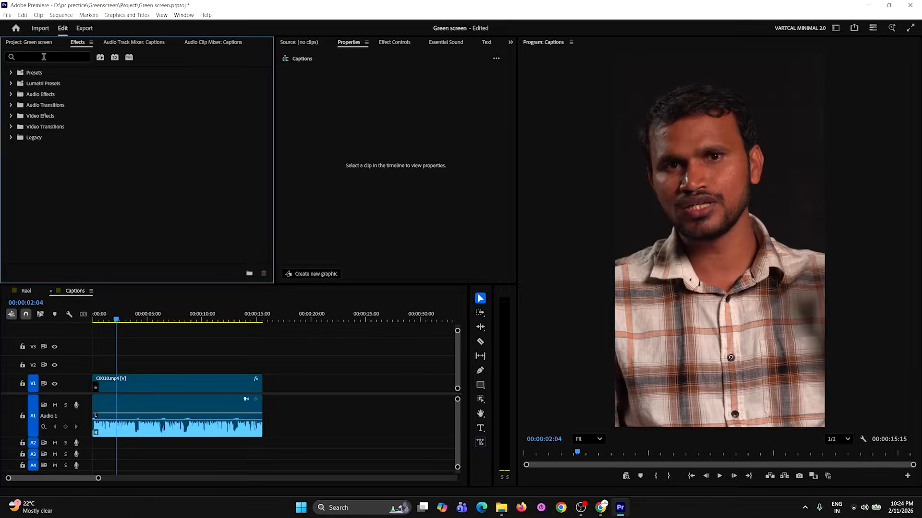
click(42, 57)
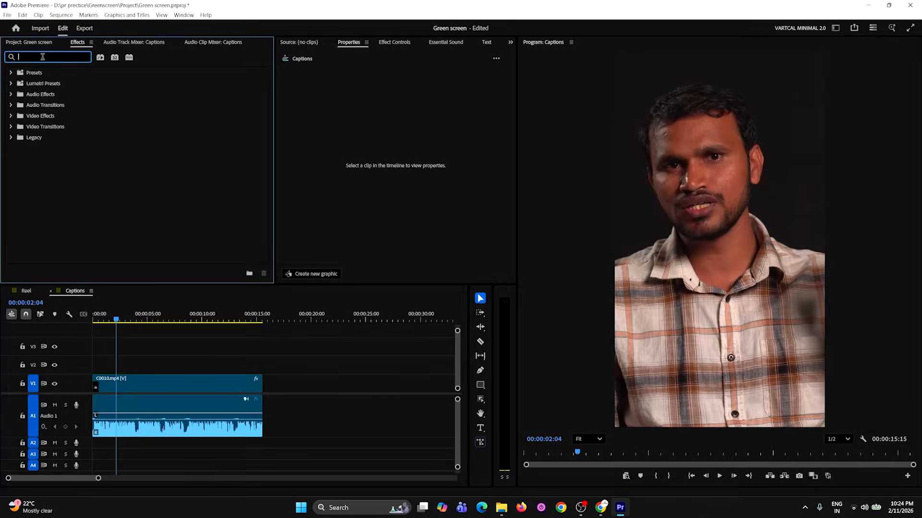
text(fi)
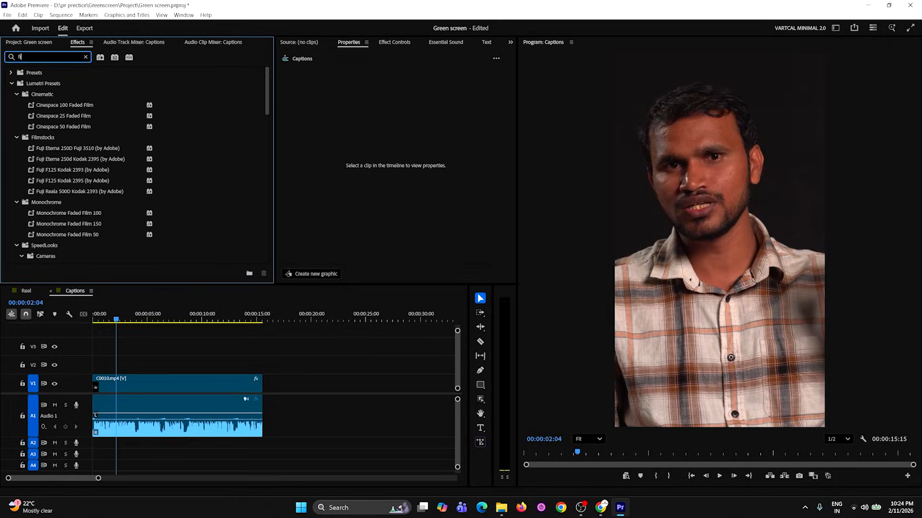
text(ll)
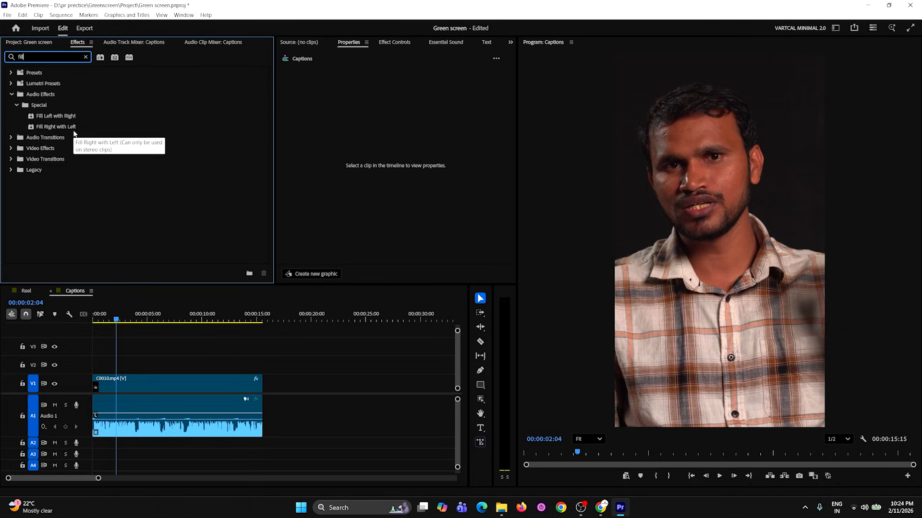
click(50, 116)
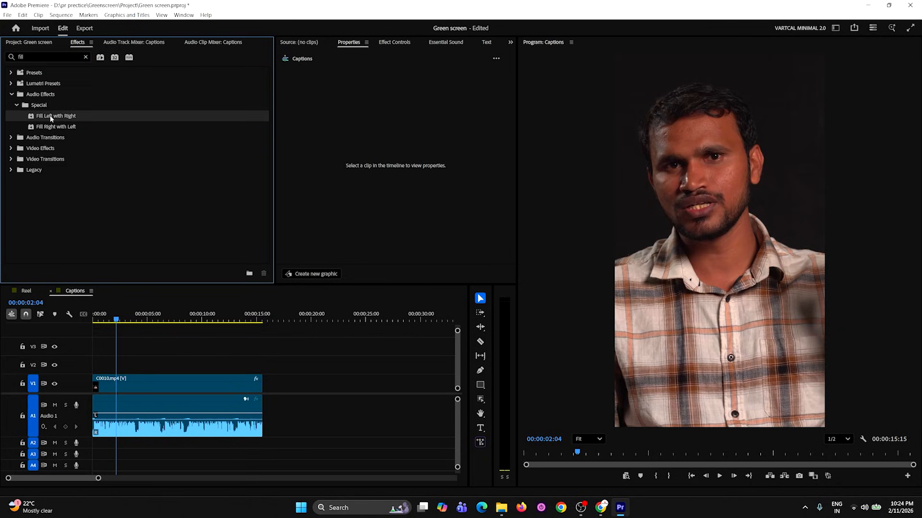
drag(53, 115, 130, 421)
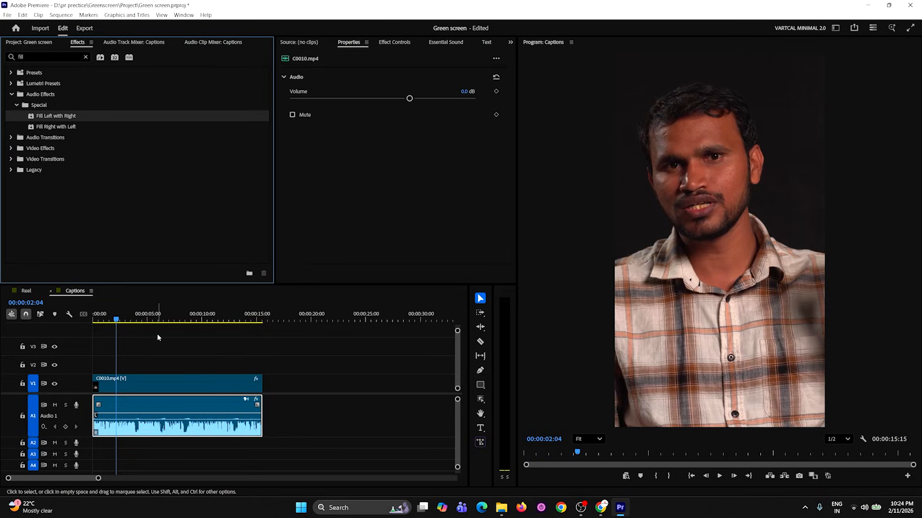
- Widen the audio meters to show the dB scale and play the clip to check the levels of both channels
key(space)
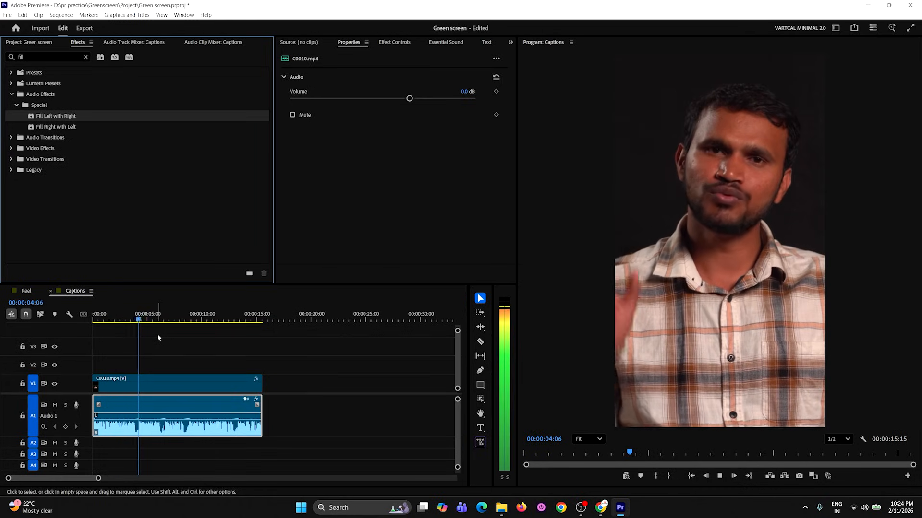
key(space)
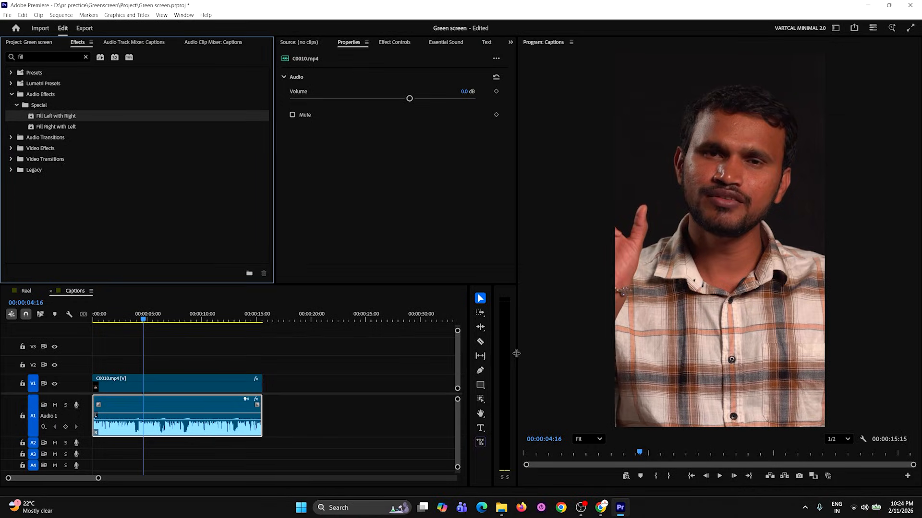
drag(516, 354, 551, 353)
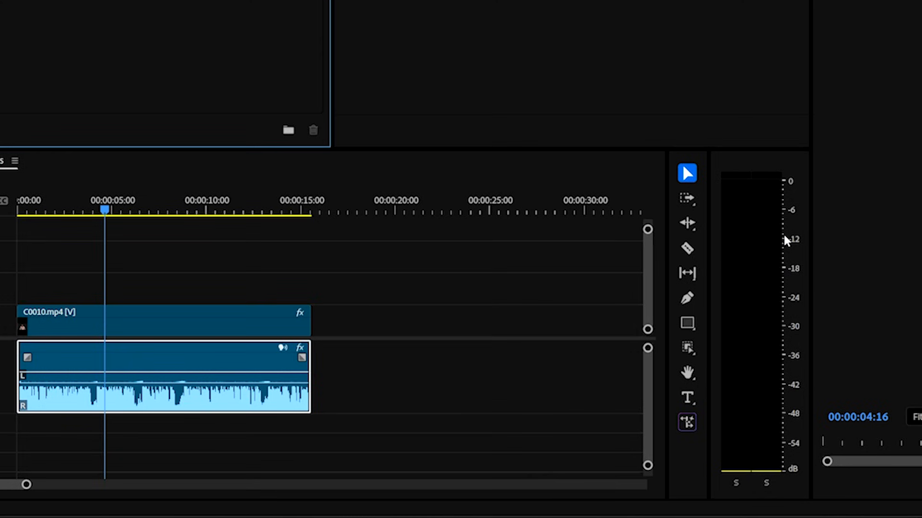
key(space)
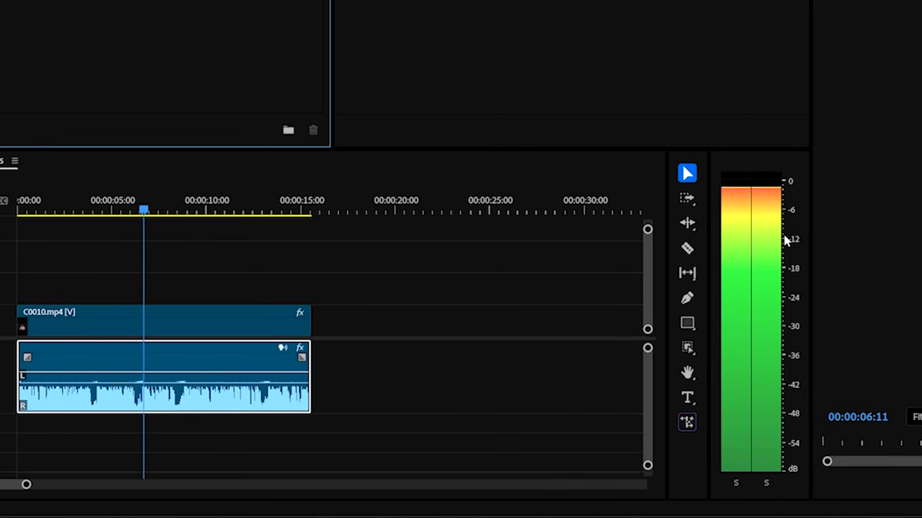
key(space)
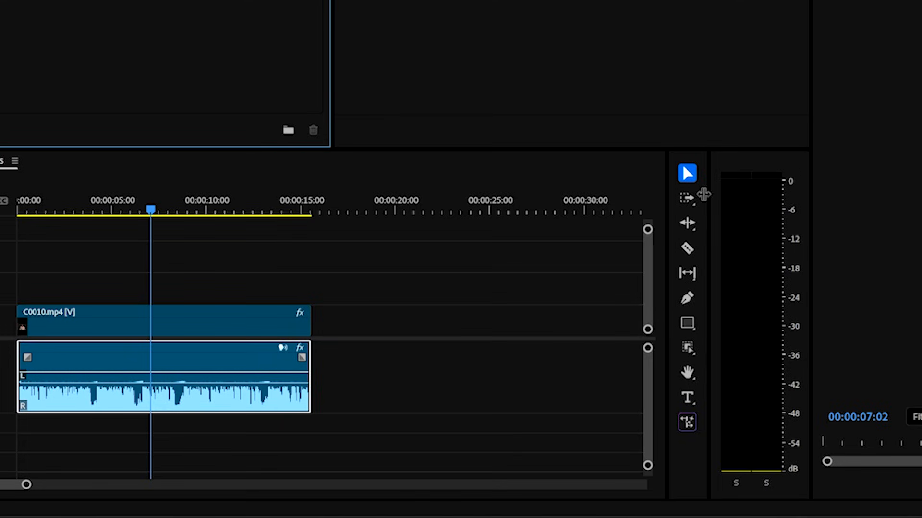
click(184, 390)
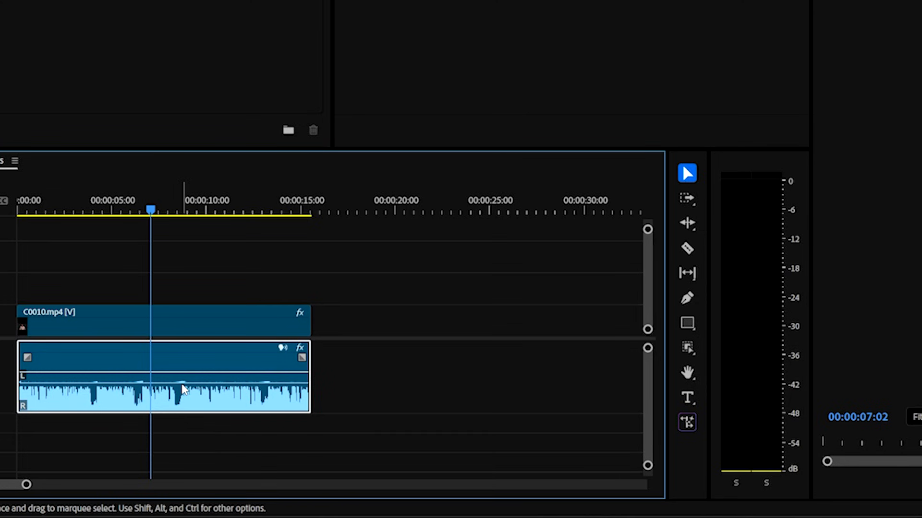
right_click(184, 390)
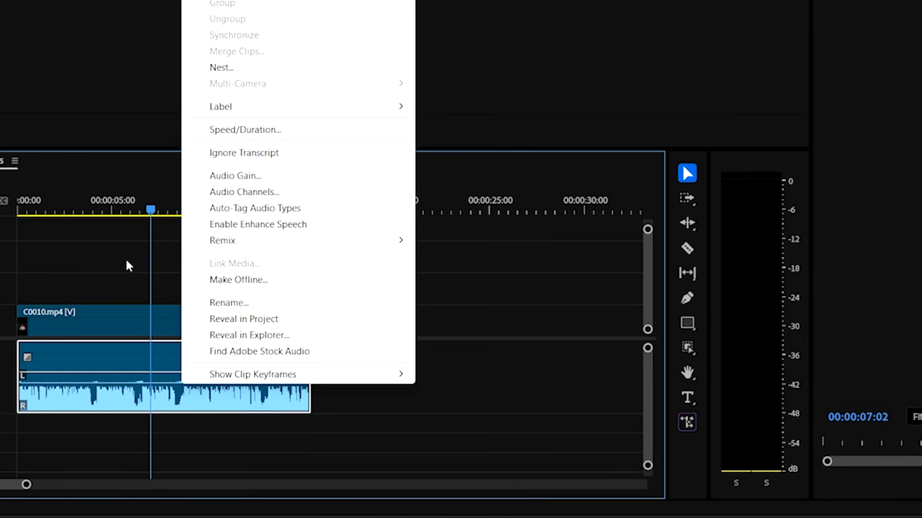
click(79, 282)
- Adjust the C0010.mp4 audio clip's gain by -8 dB and play it to check the level
click(134, 382)
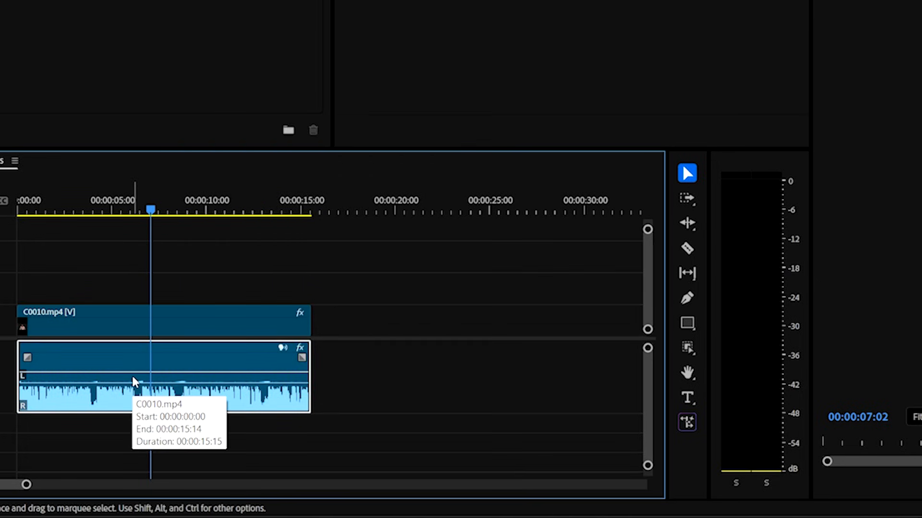
key(g)
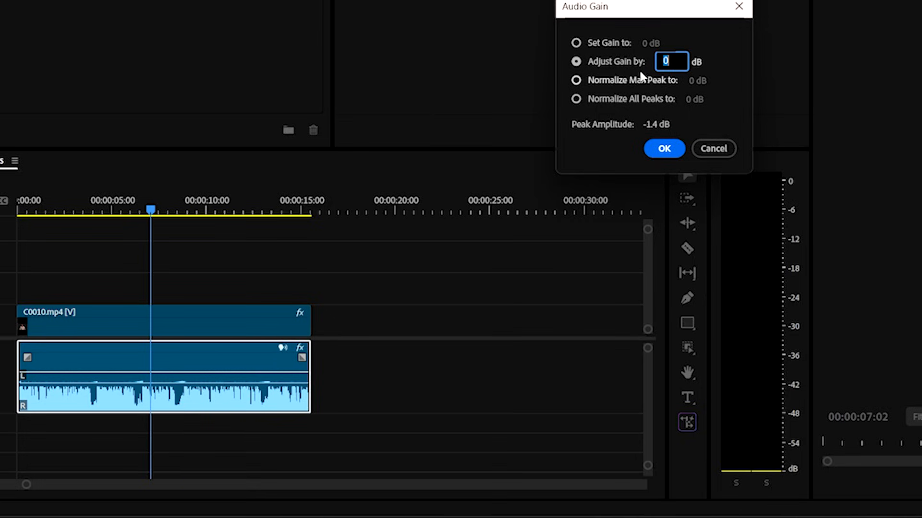
click(671, 60)
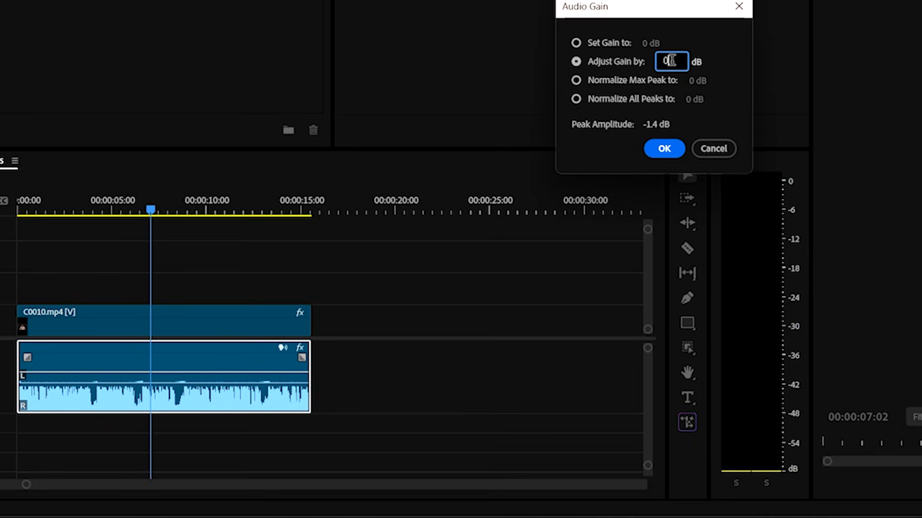
key(BackSpace)
text(-8)
click(667, 149)
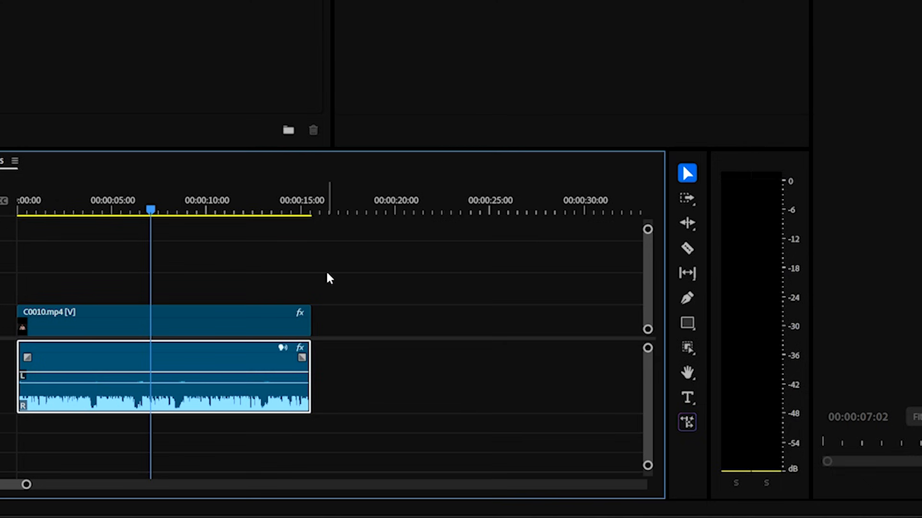
key(space)
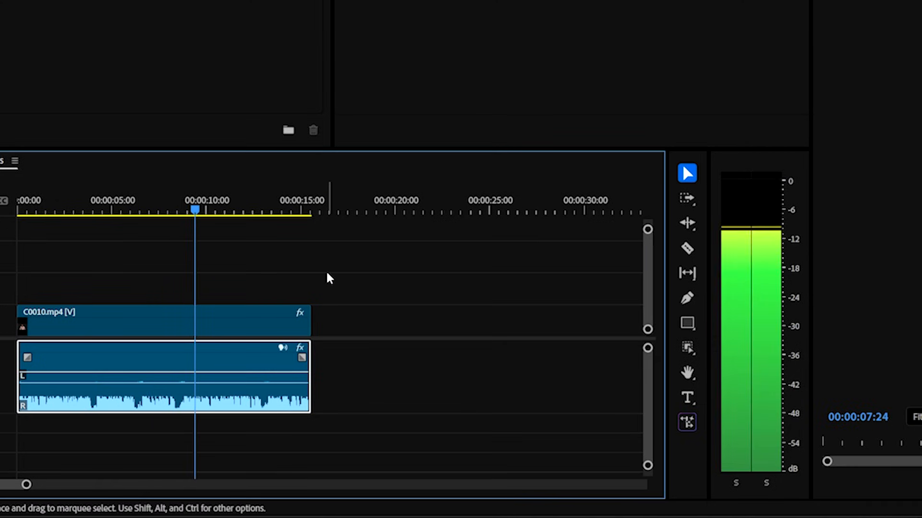
key(space)
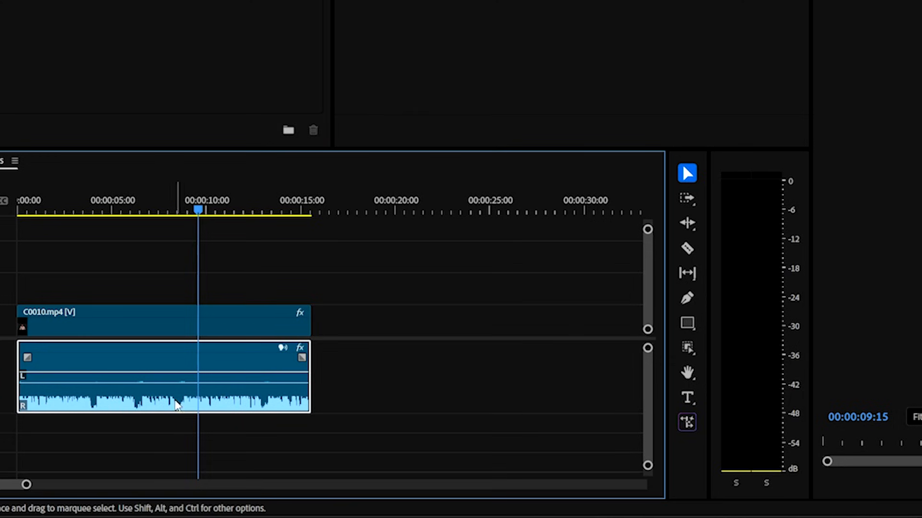
- Adjust the audio clip's gain by 3 dB and play the sequence from the beginning to check the level
text(g)
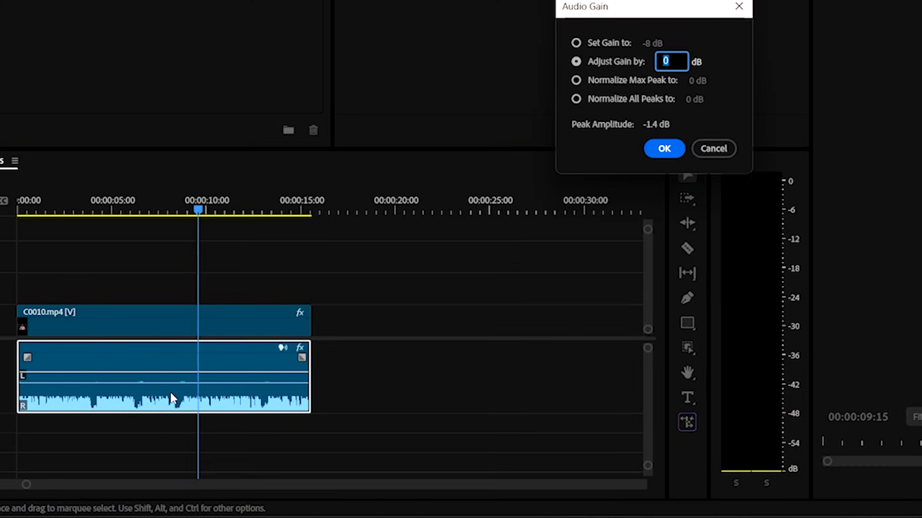
text(3)
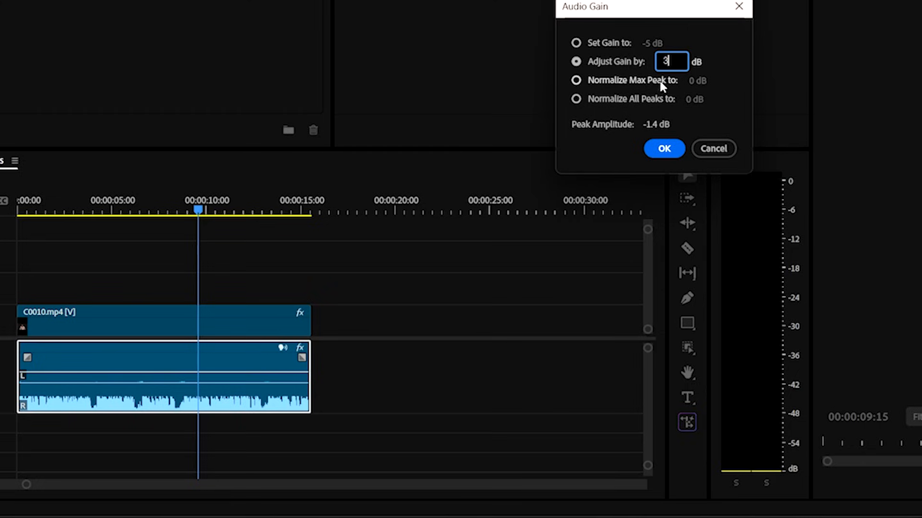
click(665, 150)
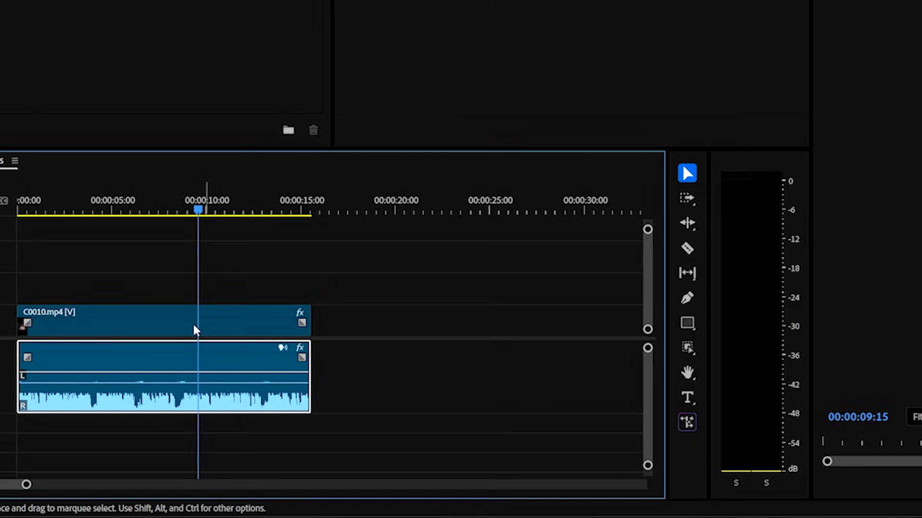
drag(201, 211, 2, 235)
key(space)
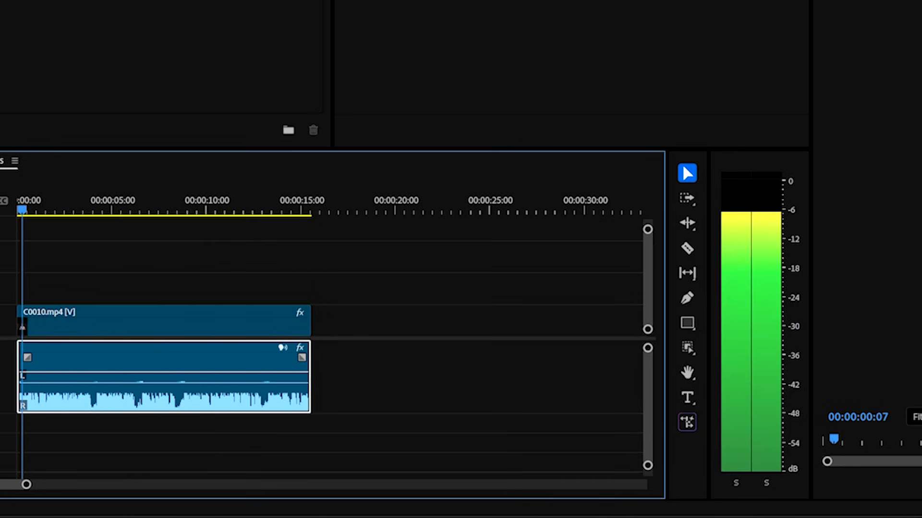
key(space)
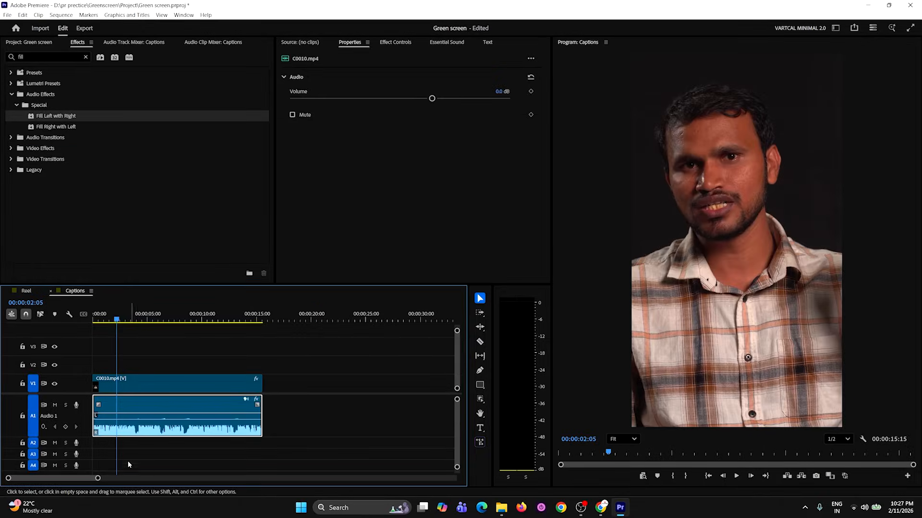
- Show the Essential Sound settings and select the clips tagged as Dialogue
click(179, 353)
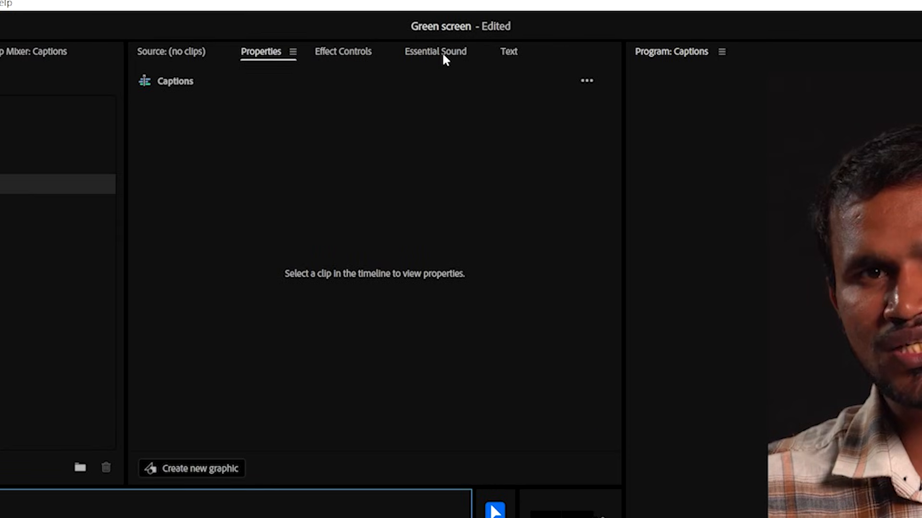
click(445, 59)
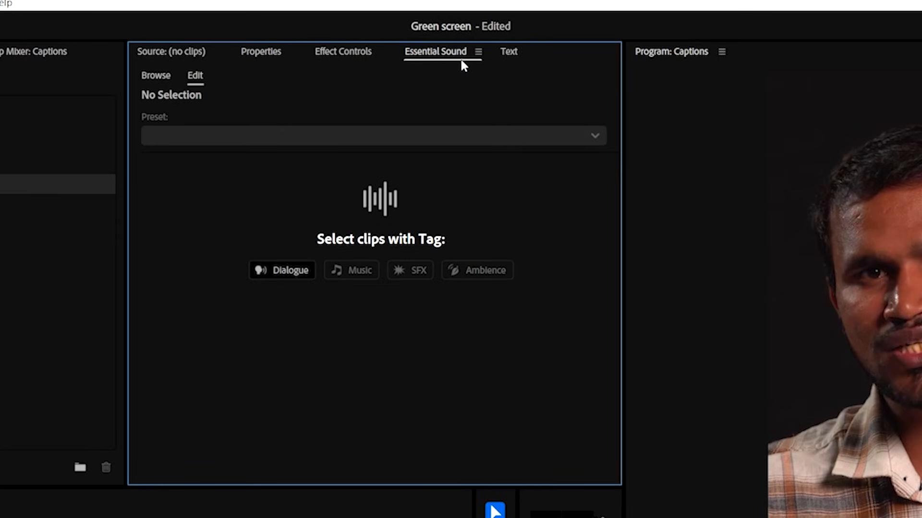
click(143, 26)
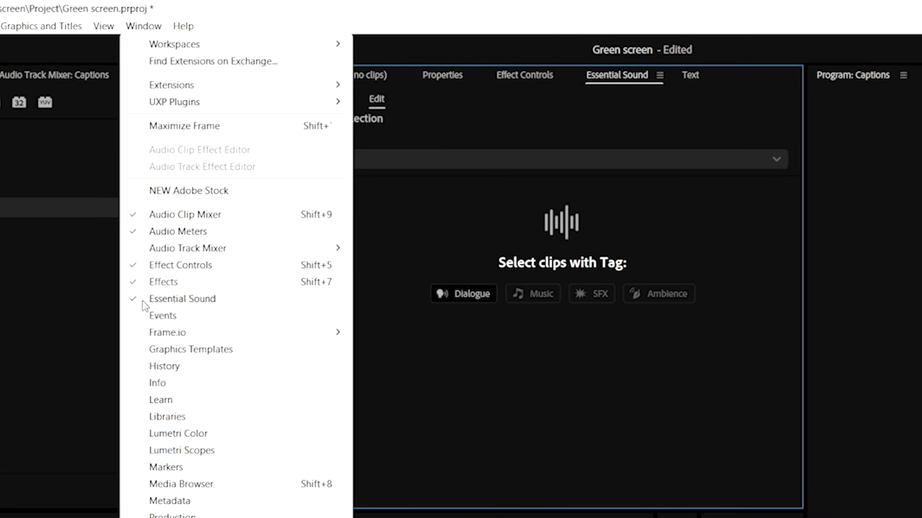
click(161, 300)
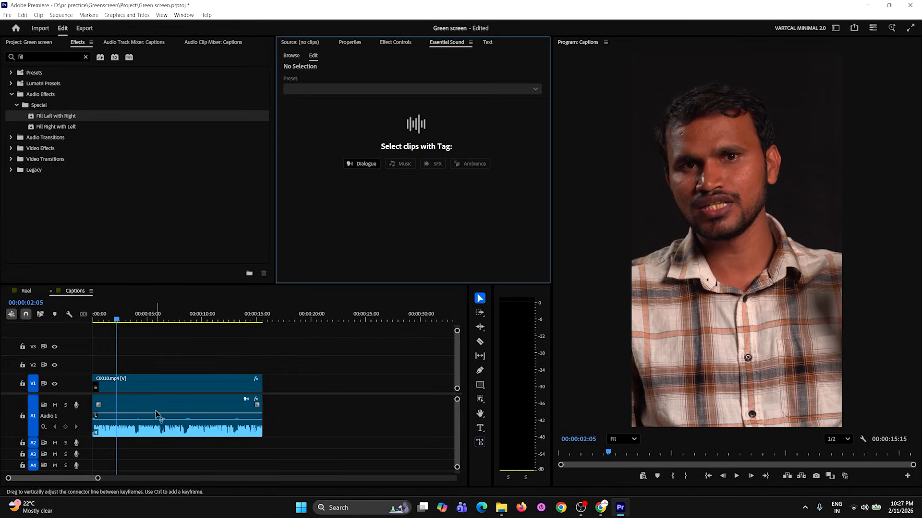
click(362, 164)
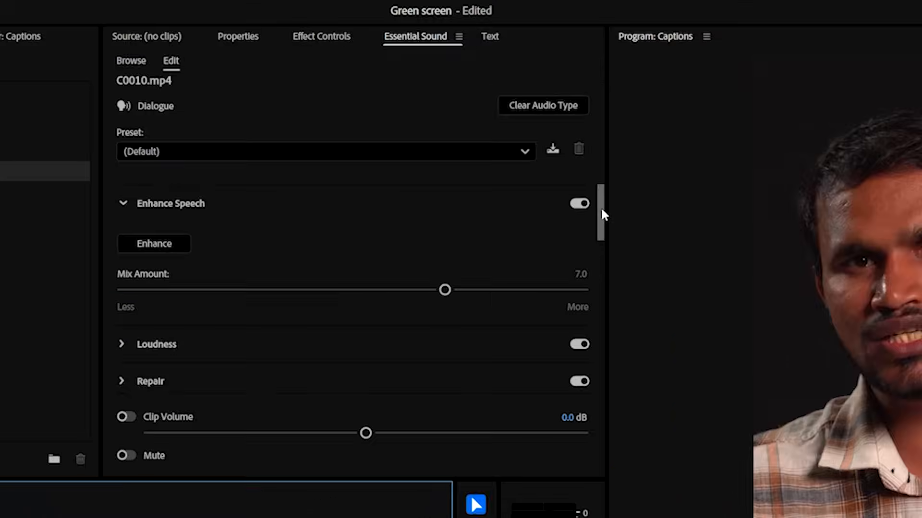
- Turn on Reduce Noise in the Repair settings of the dialogue clip and set its amount to 6.0
drag(548, 137, 548, 142)
drag(601, 218, 601, 246)
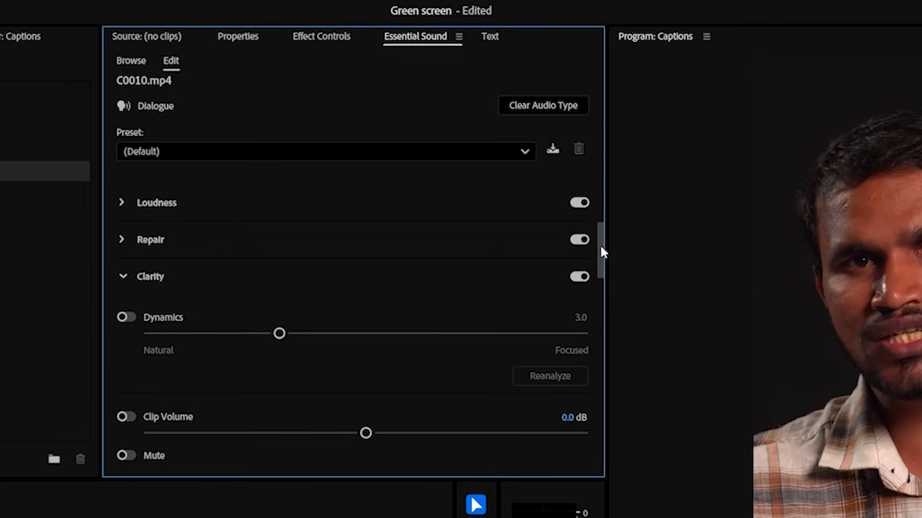
click(121, 240)
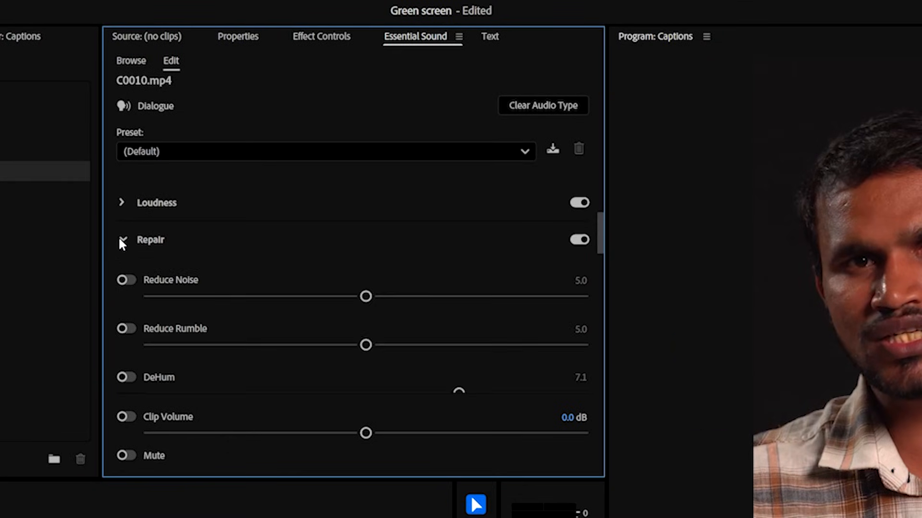
click(123, 281)
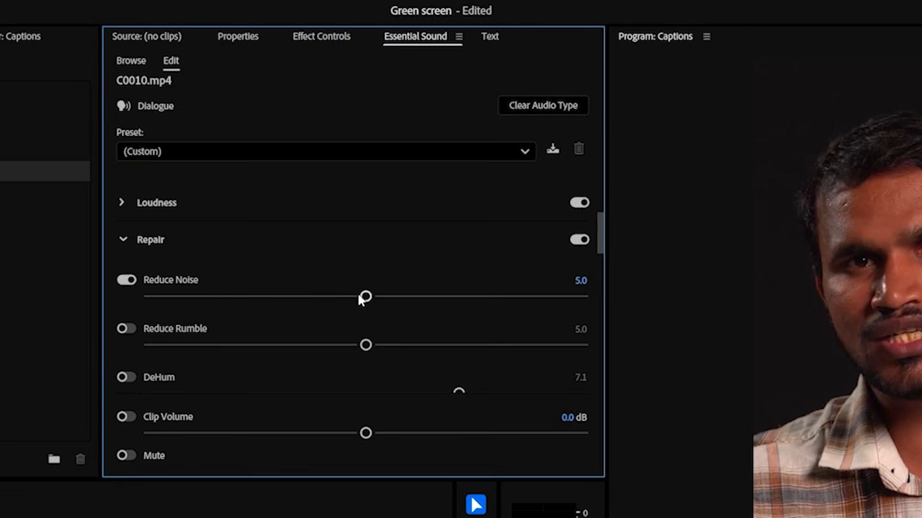
drag(366, 299, 394, 301)
drag(394, 299, 365, 299)
drag(364, 296, 407, 312)
- Apply Enhance Speech to the dialogue clip and play the sequence from the beginning to check the sound
scroll(369, 270, up, 3)
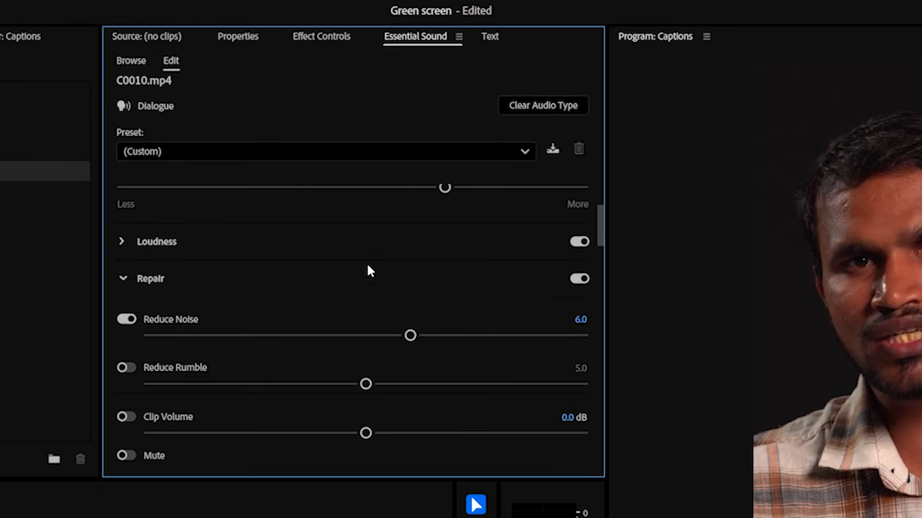
scroll(351, 299, up, 3)
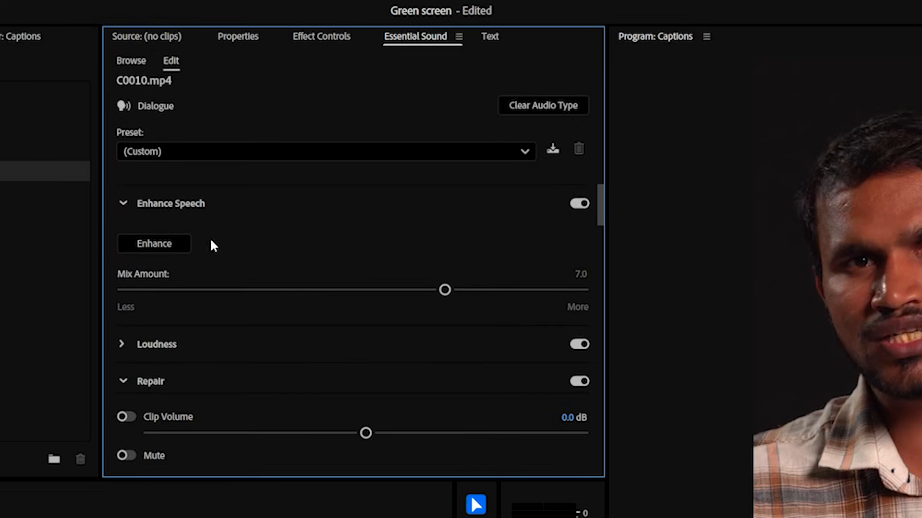
click(154, 244)
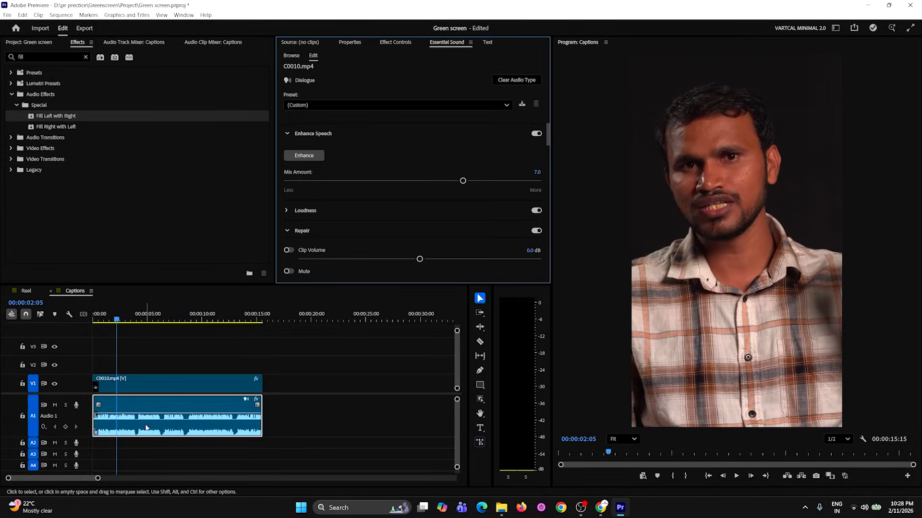
drag(117, 321, 94, 321)
key(space)
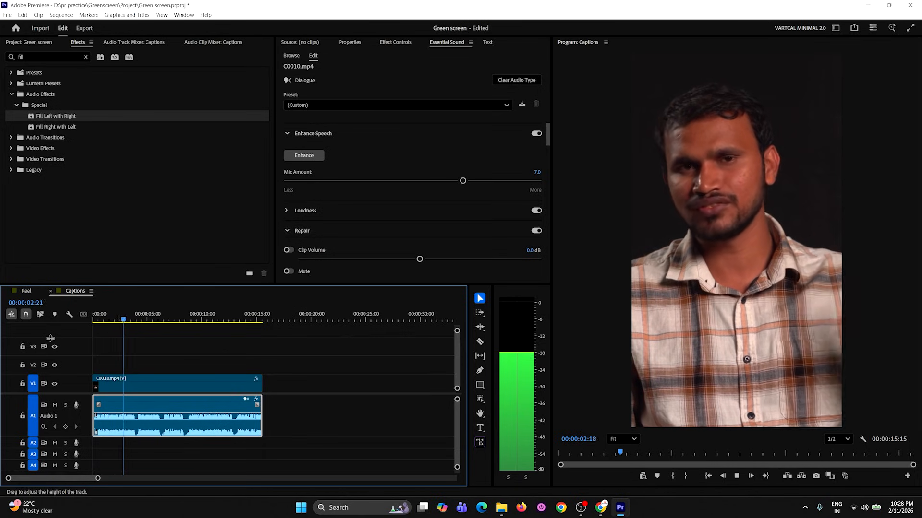
key(space)
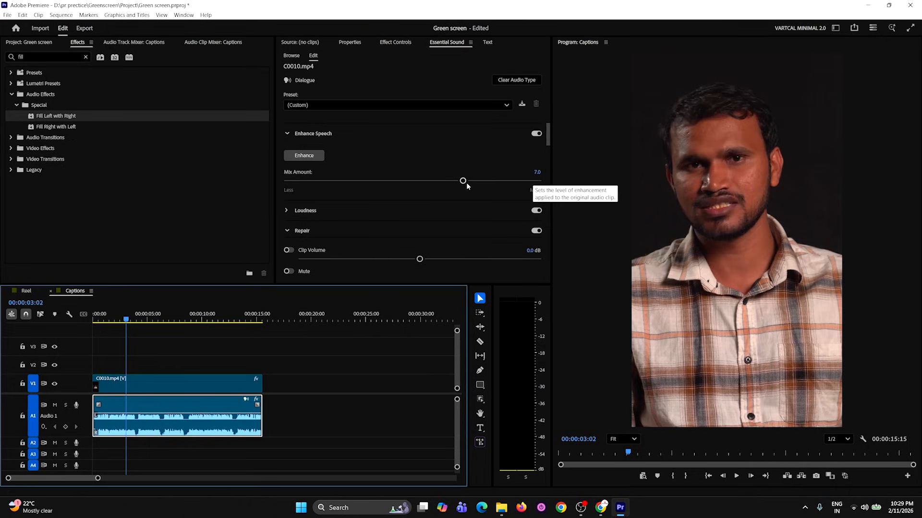
- Set the Enhance Speech mix amount to 2.0 and play the sequence from the beginning to check it
drag(464, 182, 335, 180)
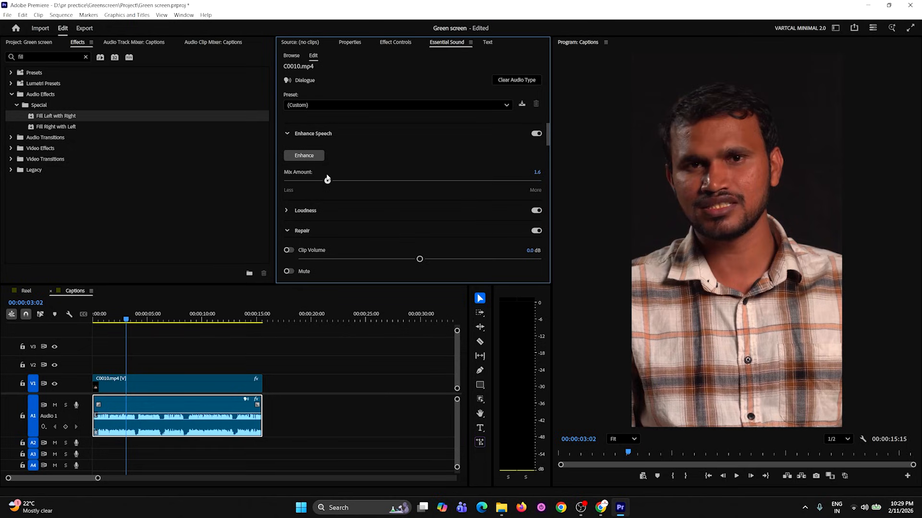
drag(334, 176, 341, 177)
click(1, 354)
key(Home)
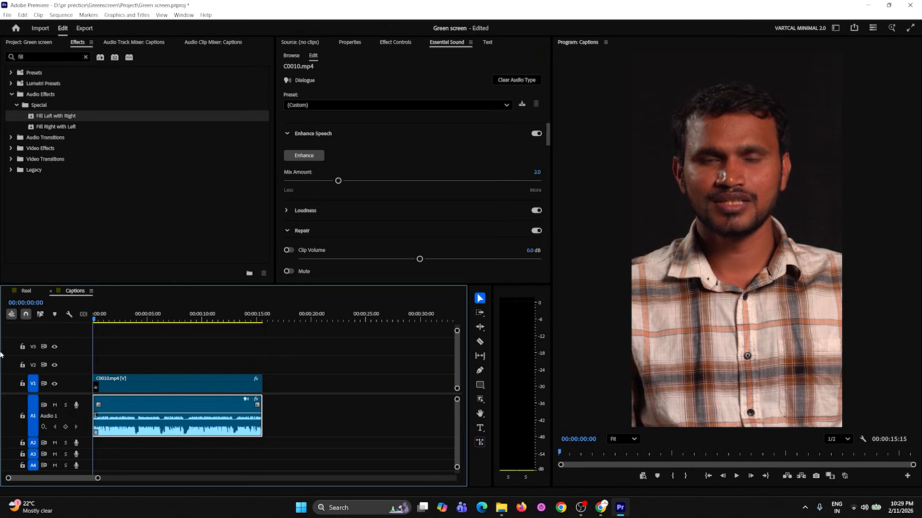
key(space)
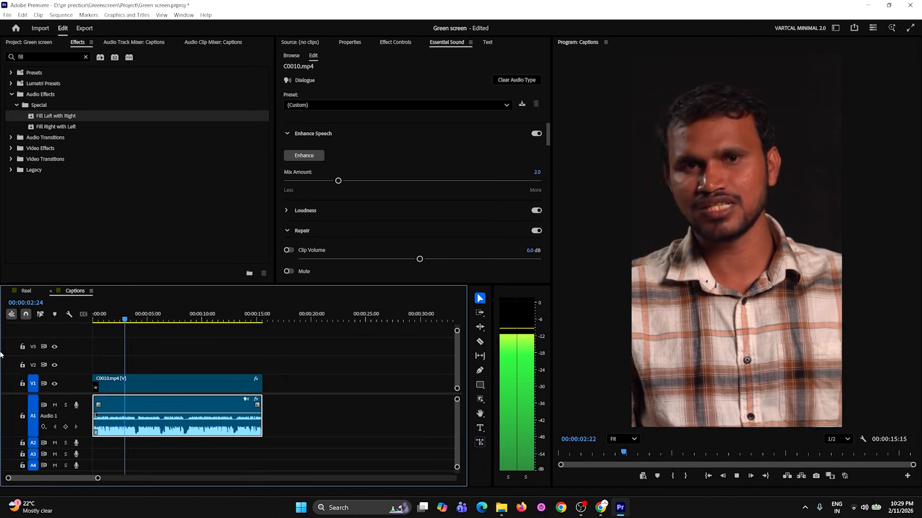
key(space)
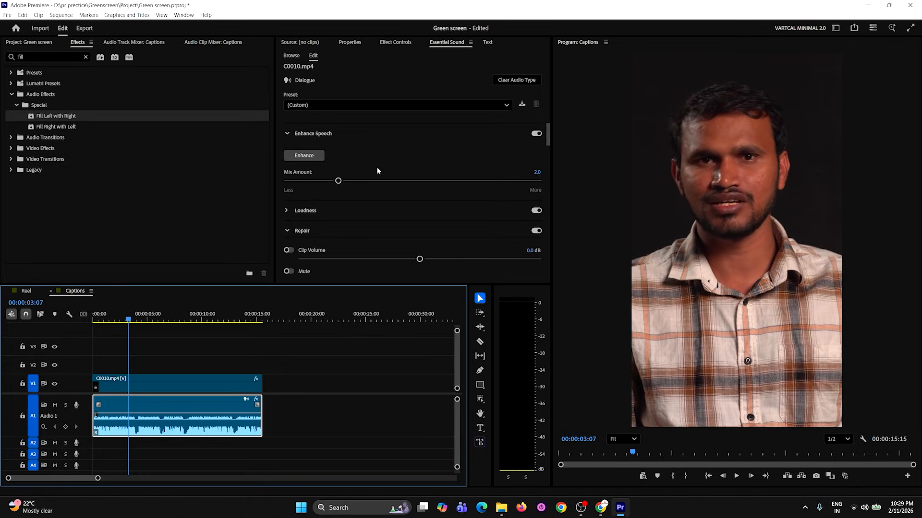
- Play the dialogue with Enhance Speech switched off and on to compare the sound
click(313, 158)
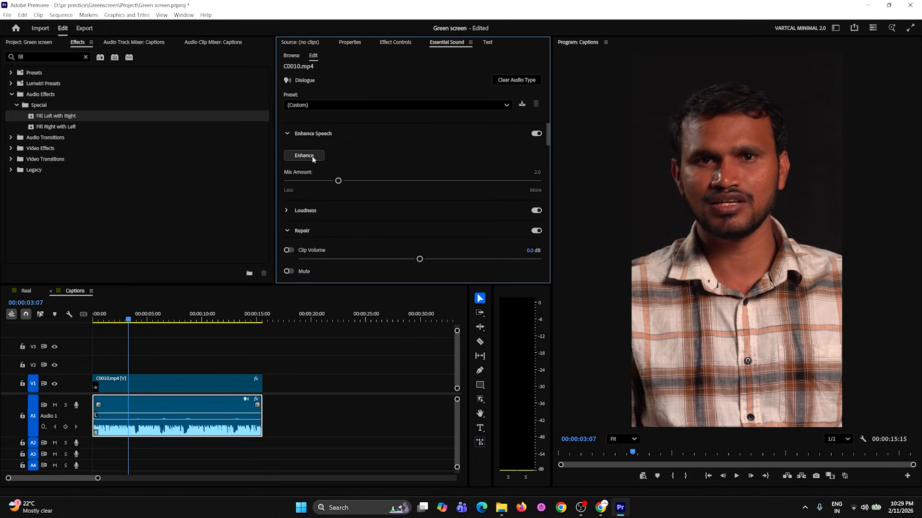
key(space)
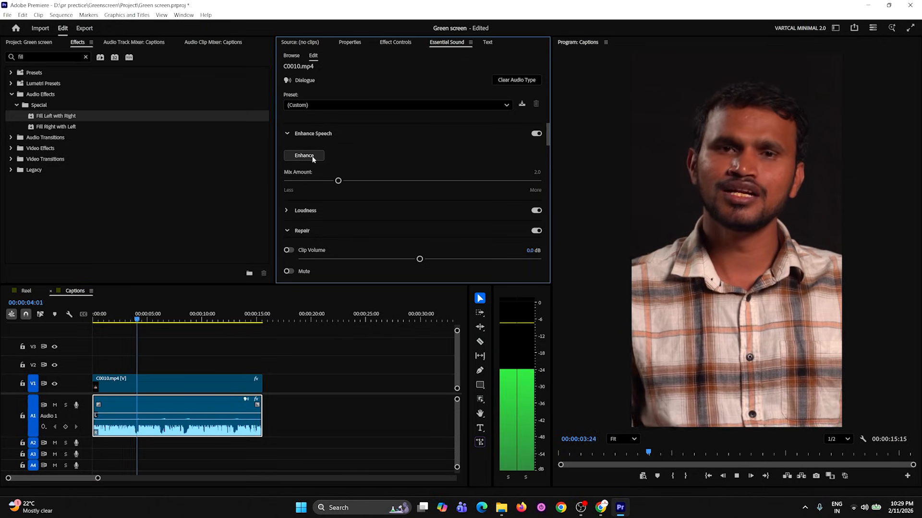
key(space)
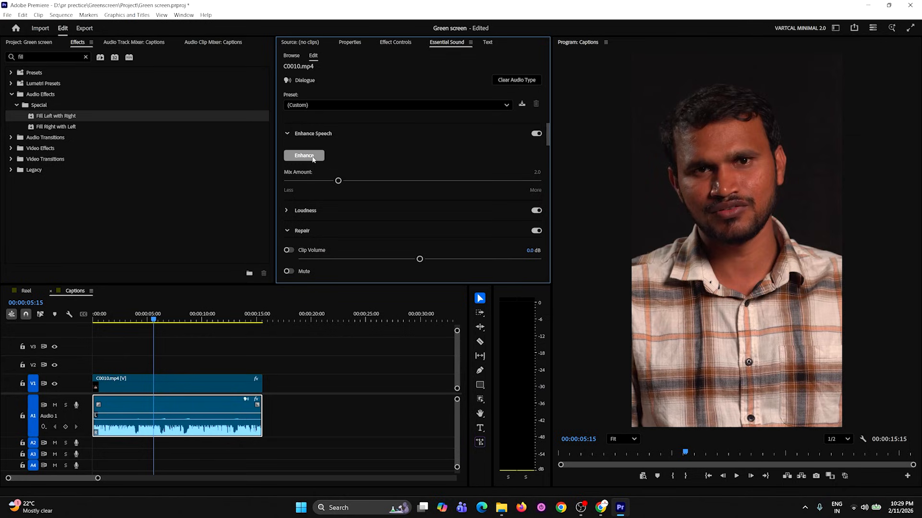
key(space)
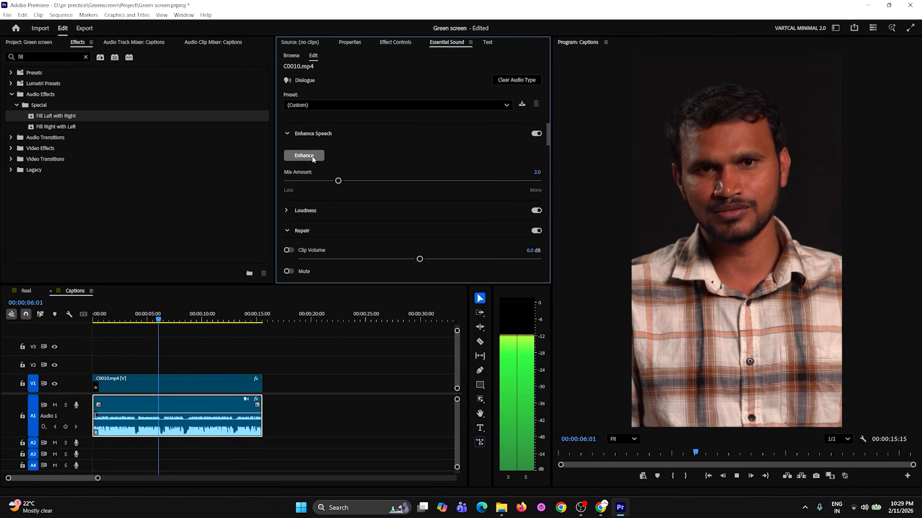
key(space)
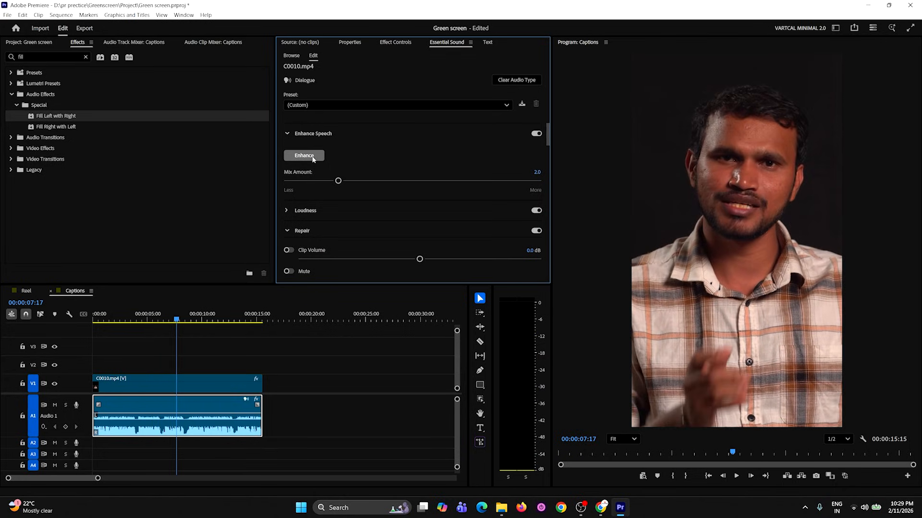
- Play the dialogue with Enhance Speech off, switching Reduce Noise off and on to compare the sound
scroll(347, 216, down, 2)
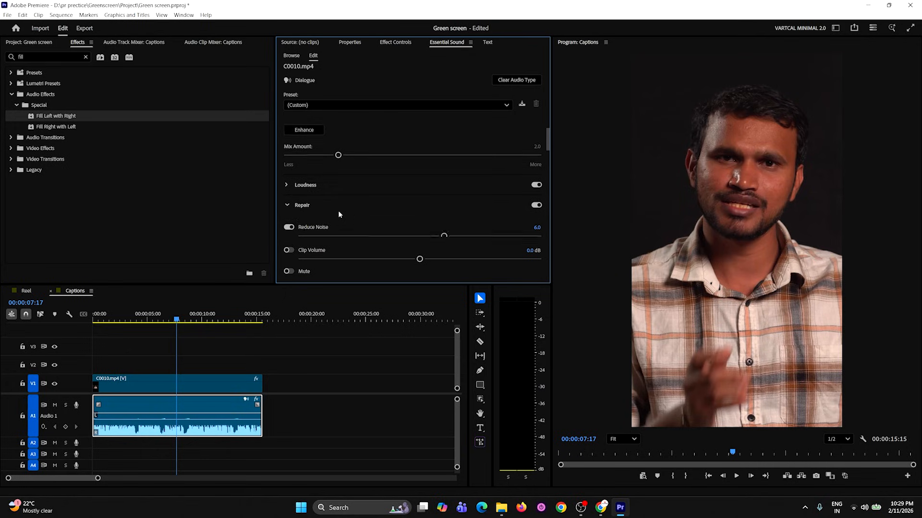
click(288, 205)
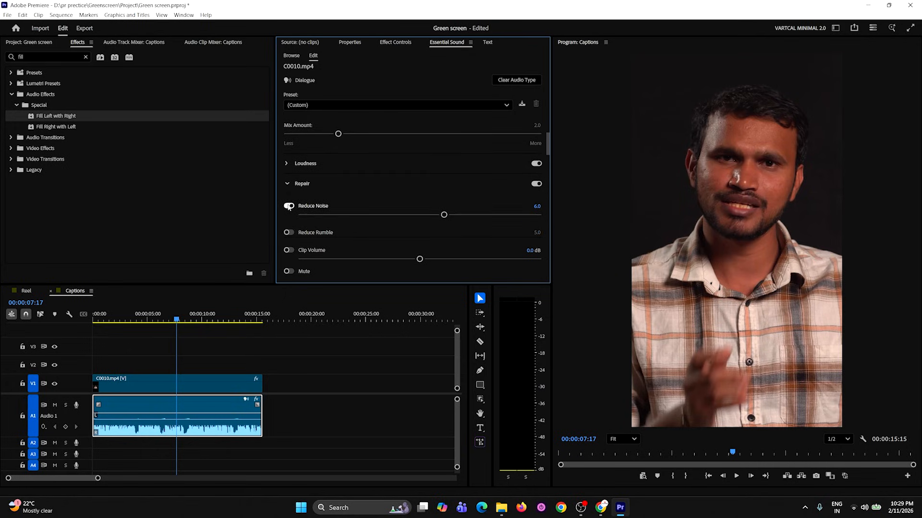
key(space)
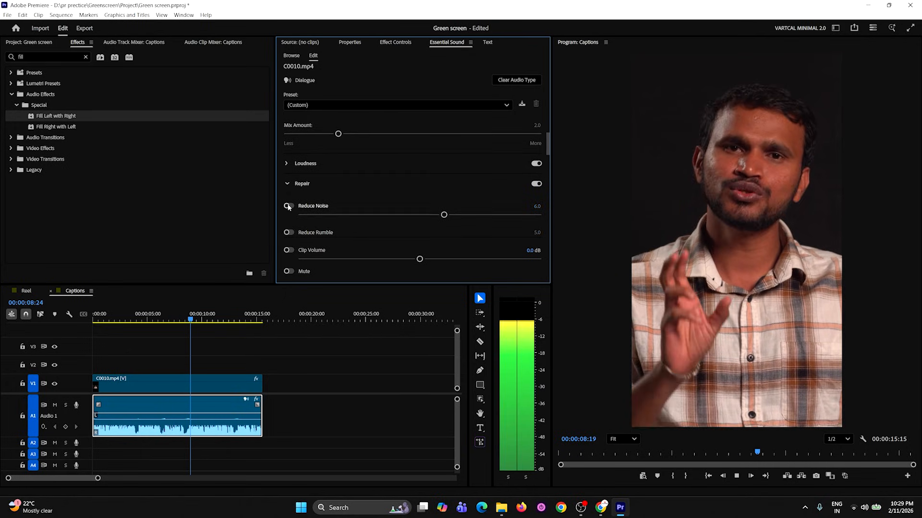
key(space)
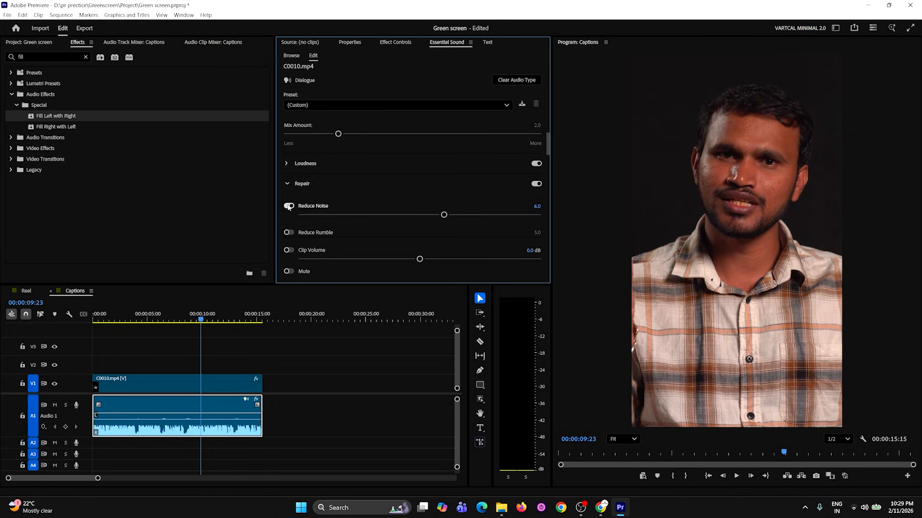
key(space)
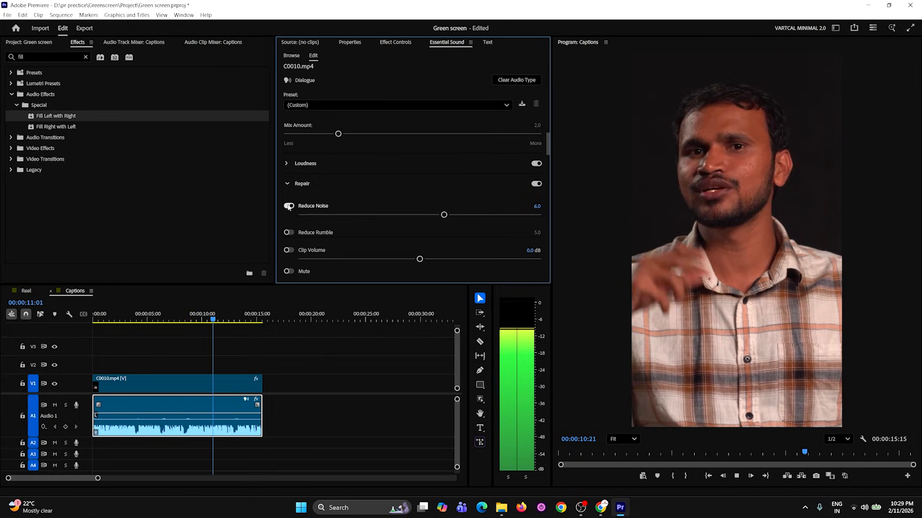
key(space)
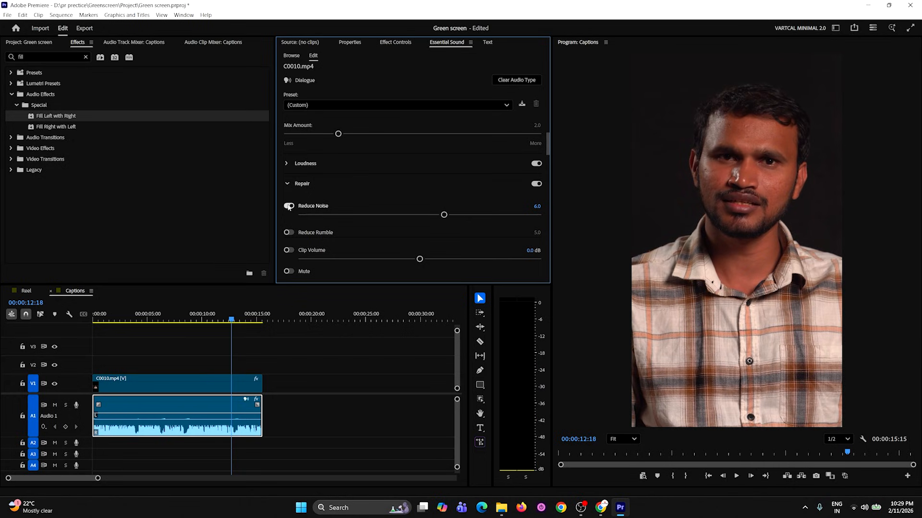
- Turn off Reduce Noise and turn Enhance Speech back on for the dialogue clip
click(289, 206)
scroll(345, 170, up, 2)
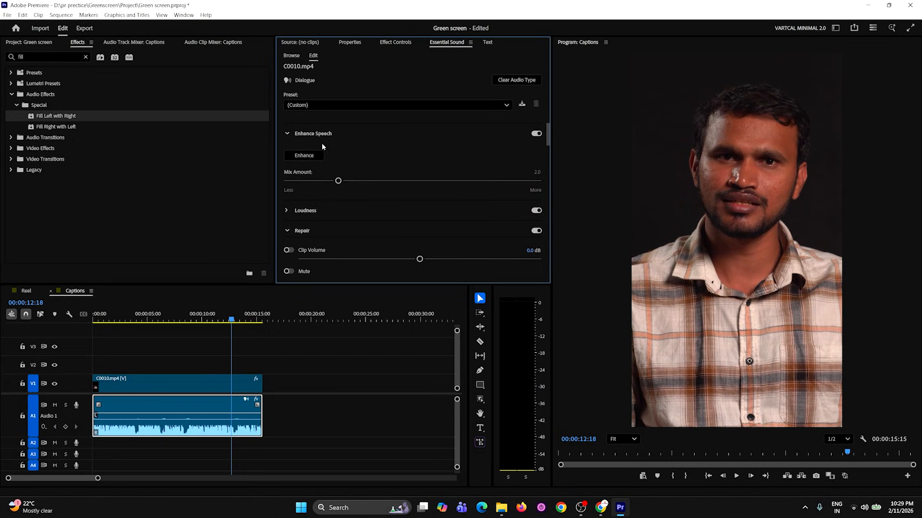
click(298, 157)
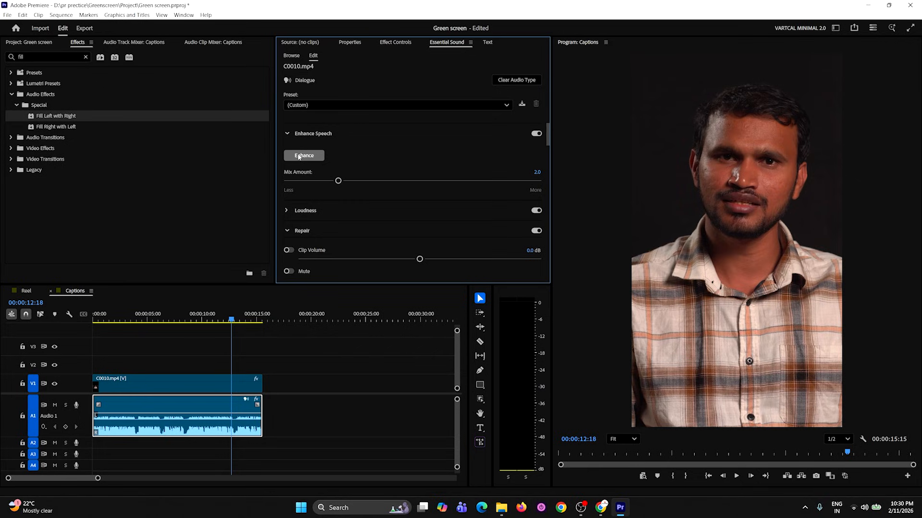
- Deselect the clip and play the sequence from the beginning to check the enhanced dialogue and its pauses
click(192, 359)
key(Home)
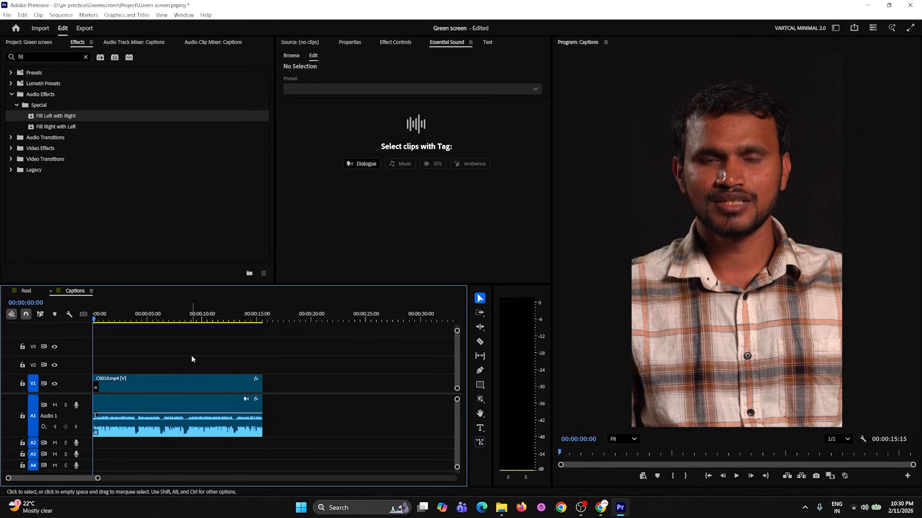
key(=)
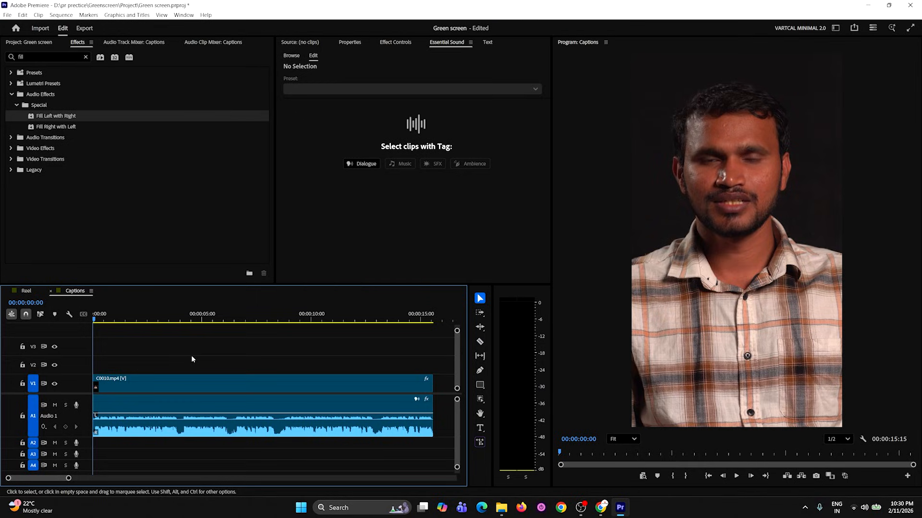
key(space)
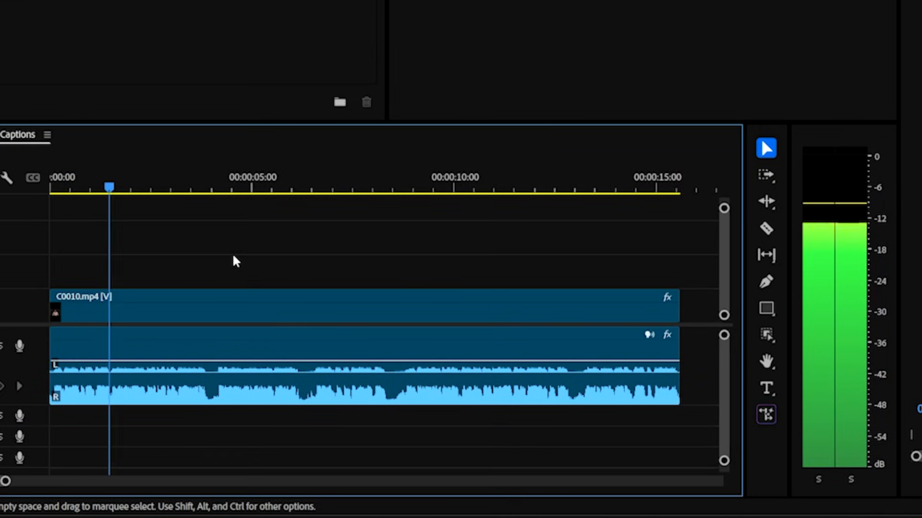
key(=)
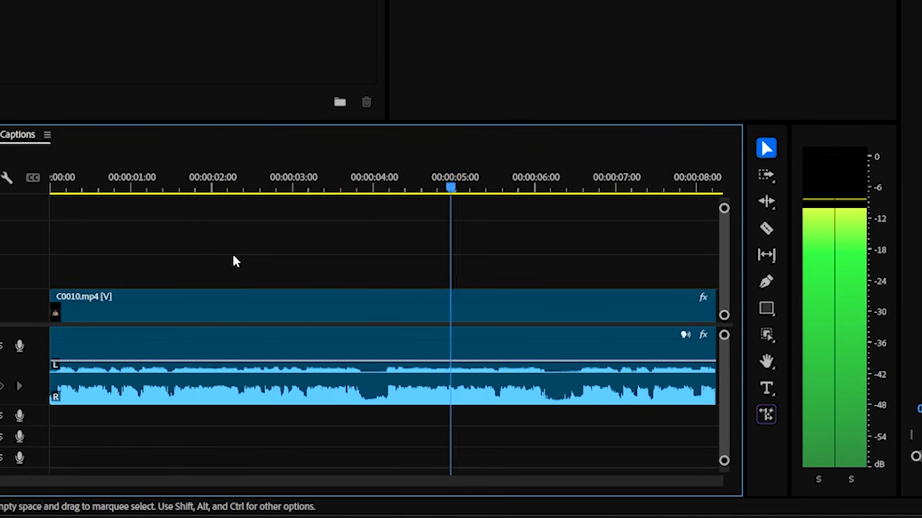
key(minus)
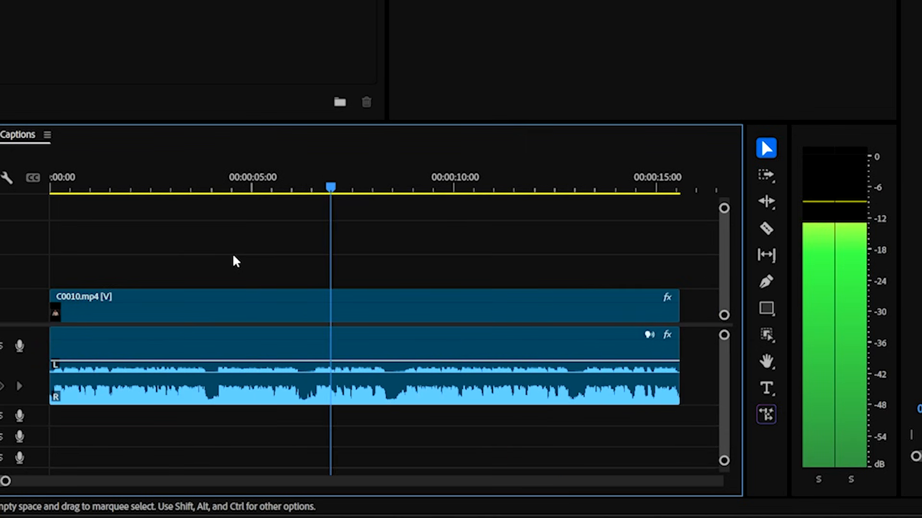
key(equal)
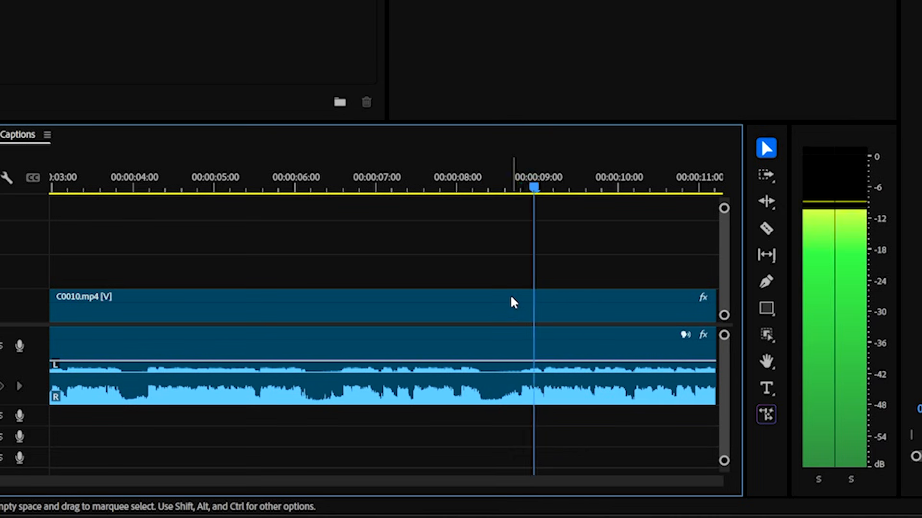
key(space)
- Split the clip's video and audio in the silent pause at about 8.4 seconds
drag(499, 176, 492, 174)
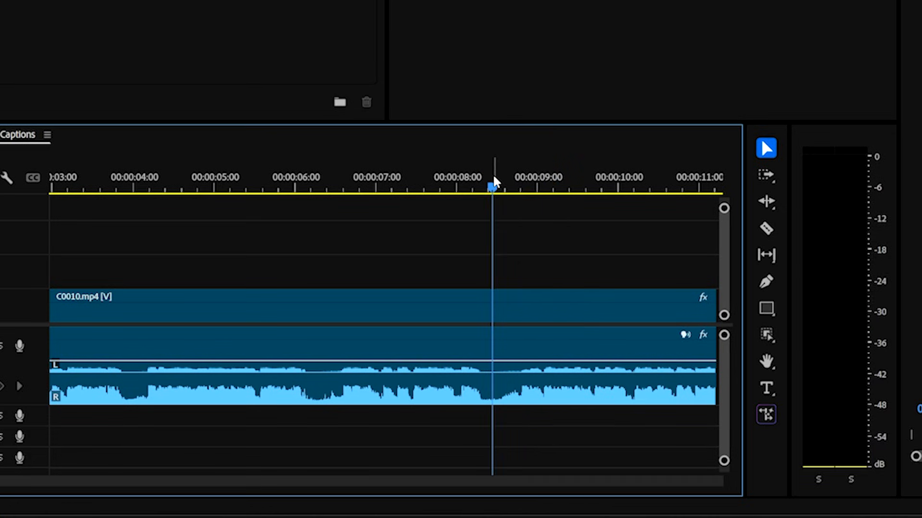
key(equal)
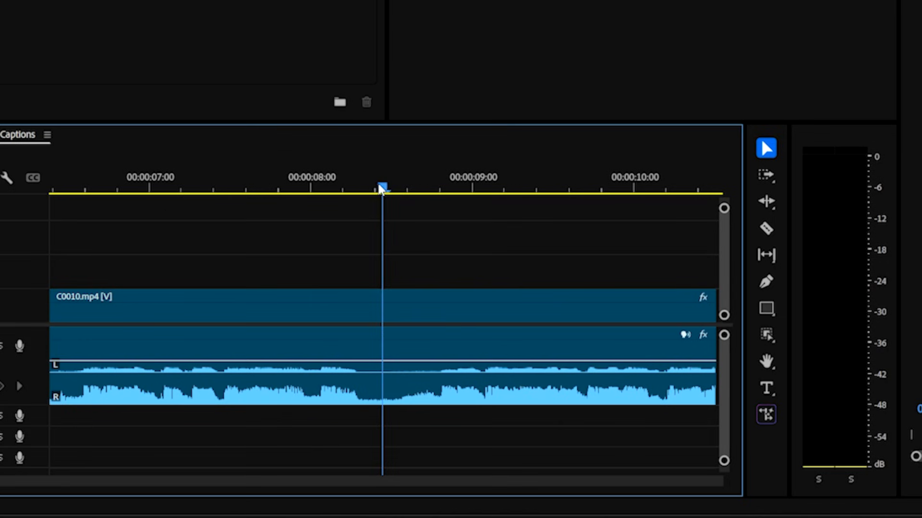
key(Left)
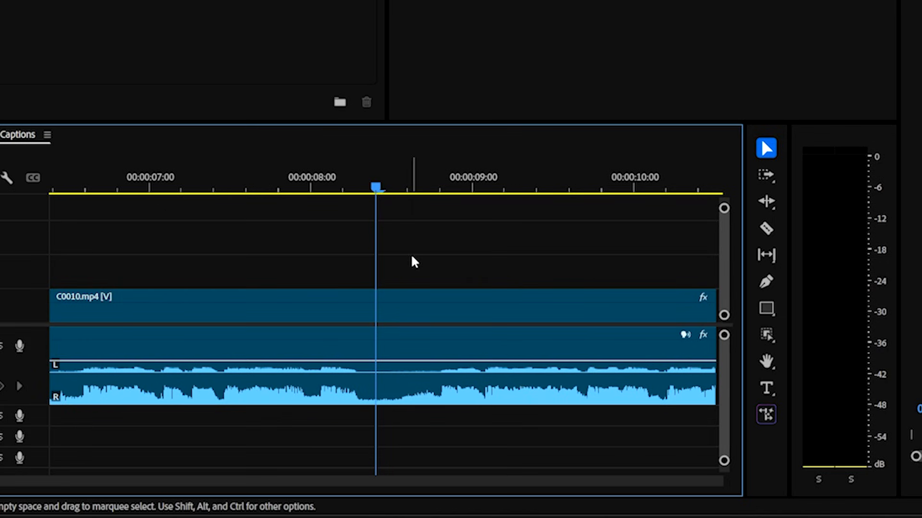
key(ctrl+k)
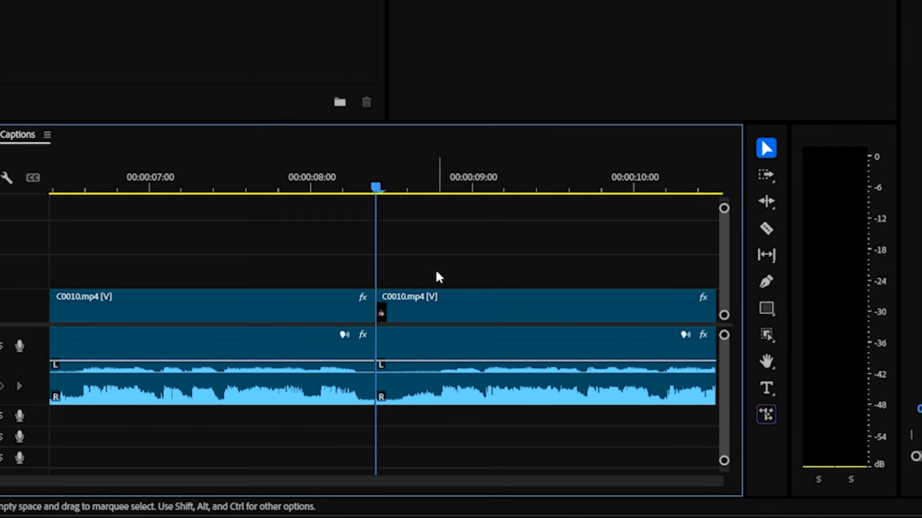
- Ripple-trim the start of the second clip to about 8.8 seconds, where speech resumes, closing the silent pause
drag(380, 189, 431, 203)
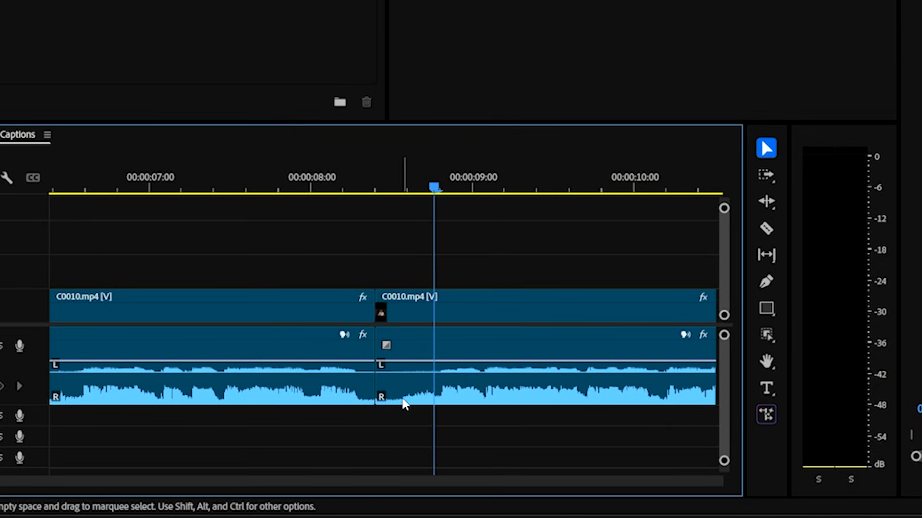
drag(443, 186, 439, 196)
key(Up)
- Play the sequence from about 7.4 seconds to listen to the dialogue leading up to the cut
click(218, 186)
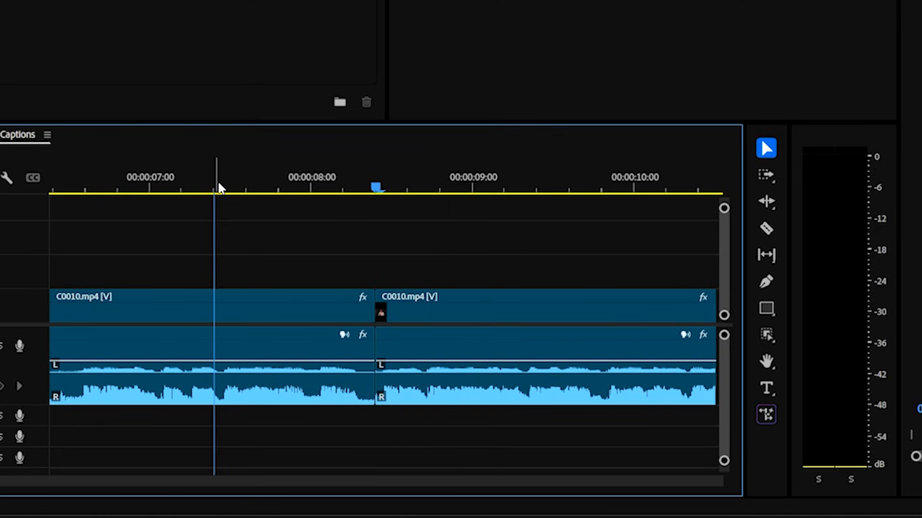
key(space)
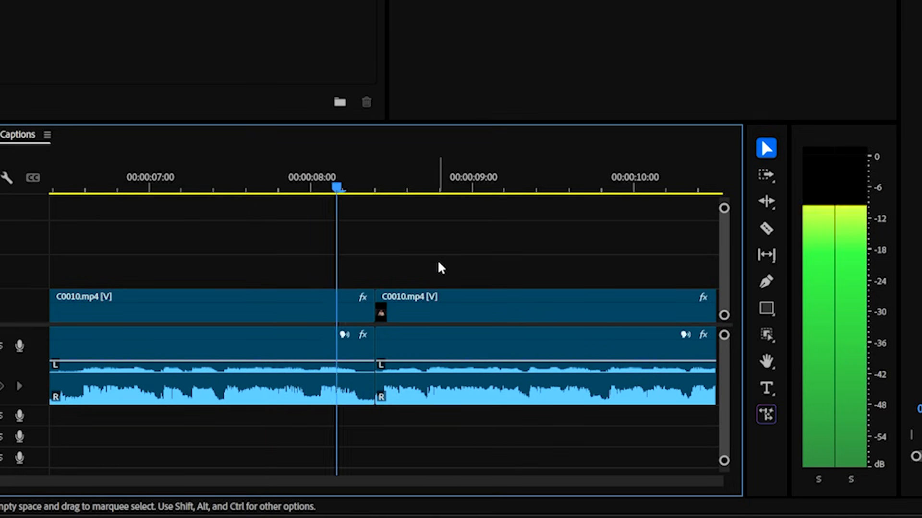
key(space)
- Add an audio crossfade between the two dialogue clips at the cut at about 8.4 seconds
key(equal)
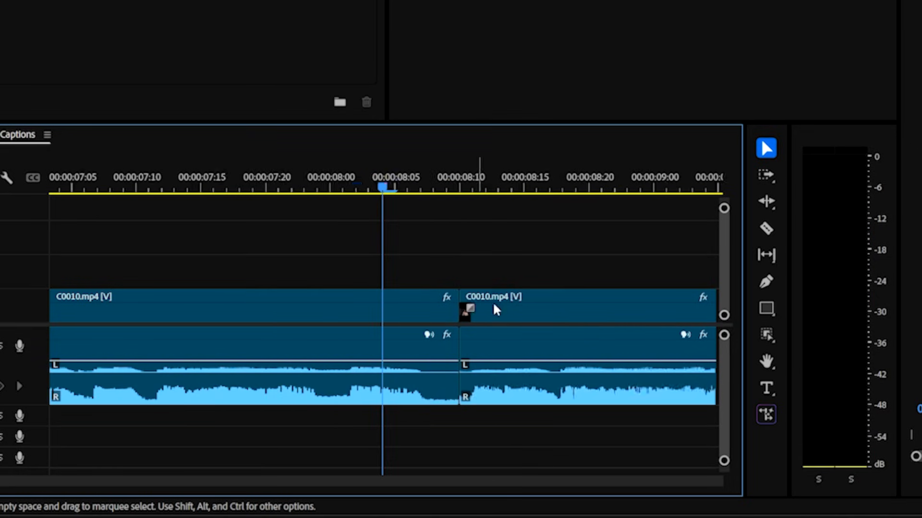
key(equal)
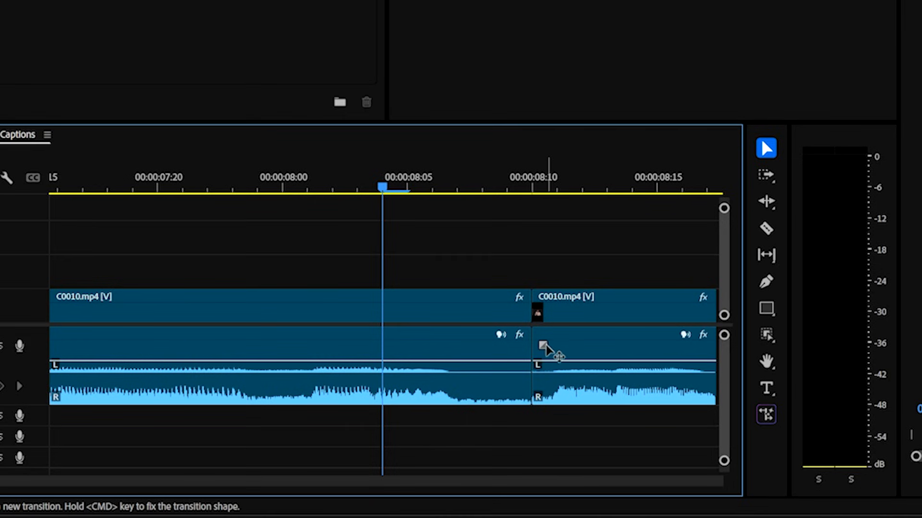
drag(544, 344, 591, 344)
drag(539, 372, 531, 366)
right_click(530, 371)
click(600, 476)
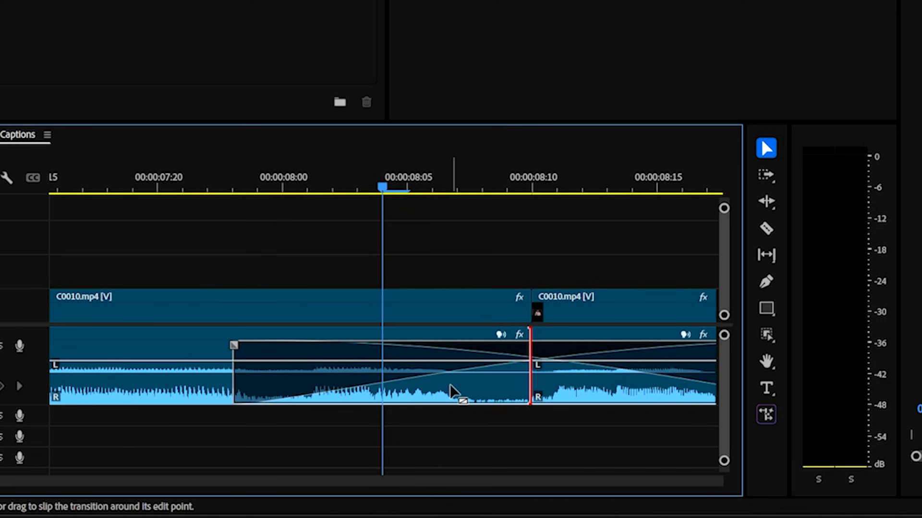
- Shorten the audio crossfade at the cut to a duration of 00:00:00:02
key(minus)
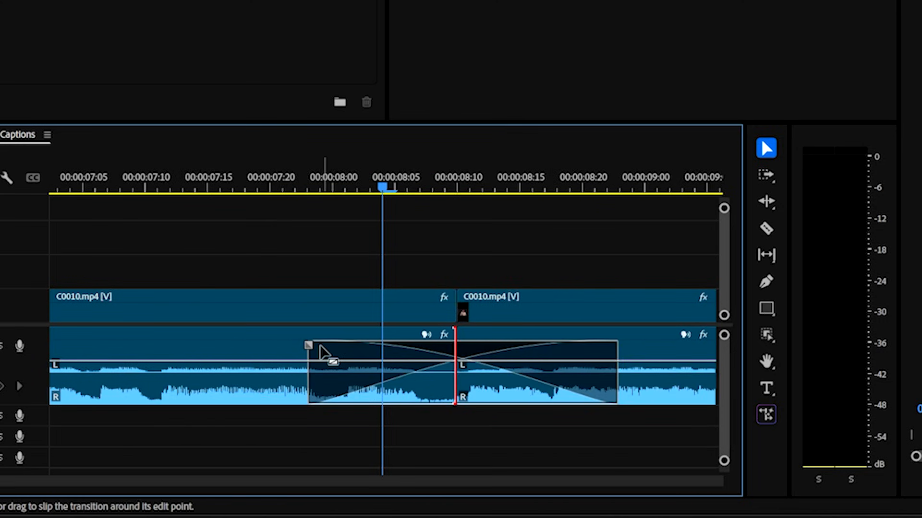
drag(308, 346, 450, 355)
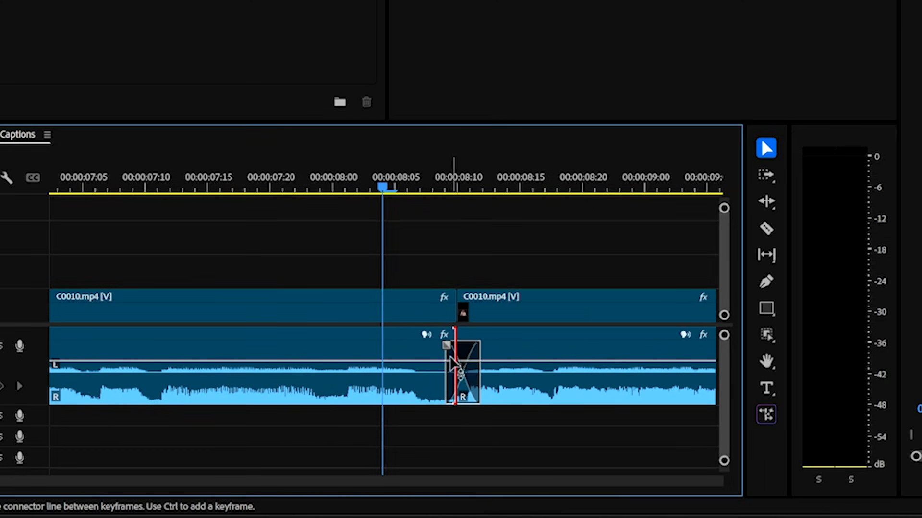
click(462, 372)
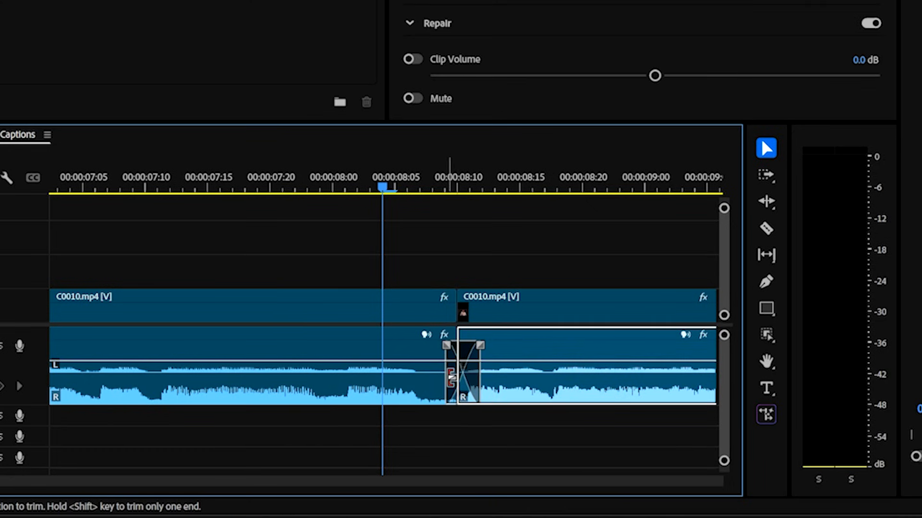
click(471, 372)
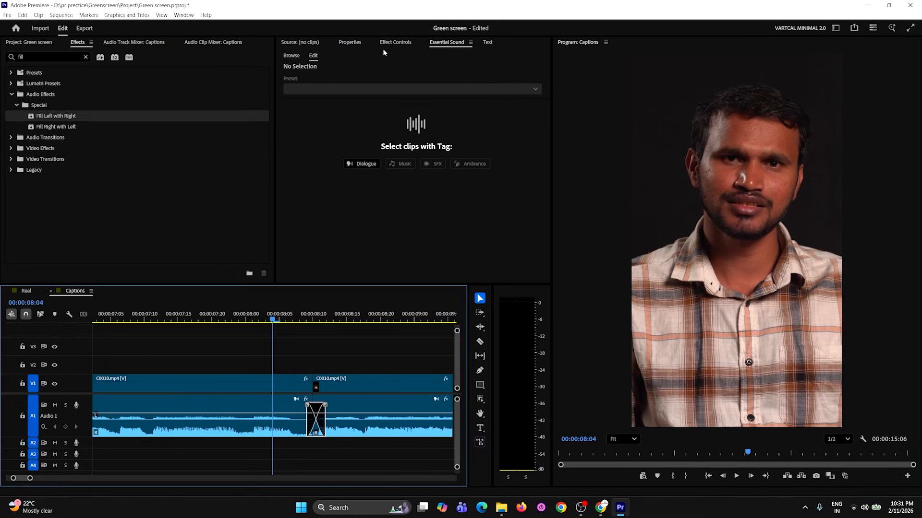
click(393, 42)
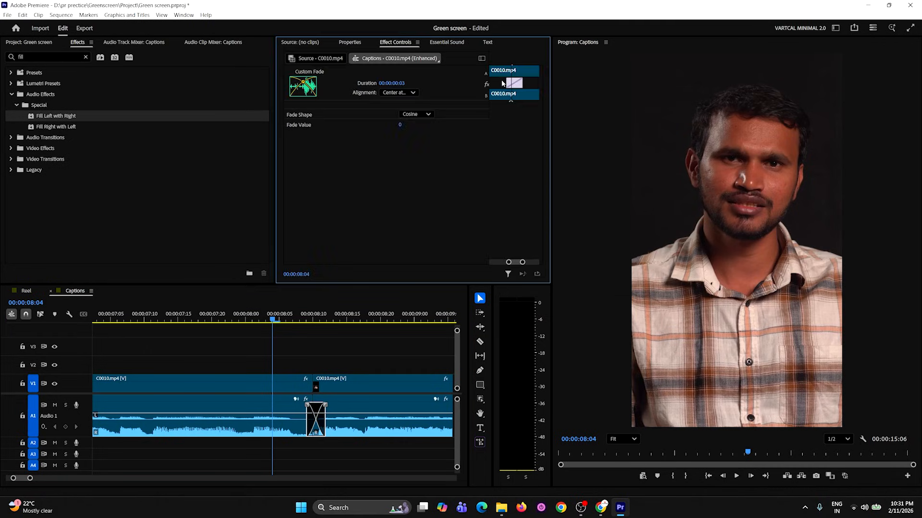
drag(518, 85, 514, 85)
- Play the sequence from 00:00:08:01 to about 13 seconds to check the crossfaded cut and the following dialogue
click(253, 320)
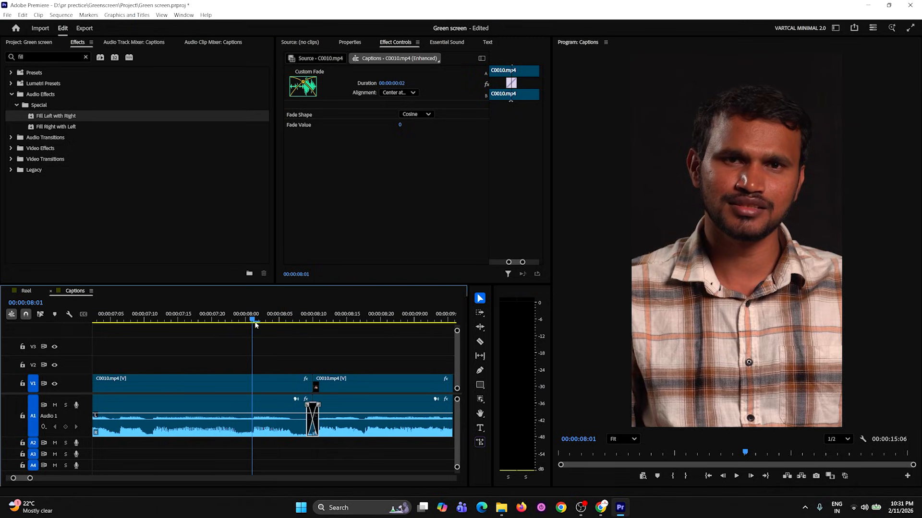
key(space)
key(minus)
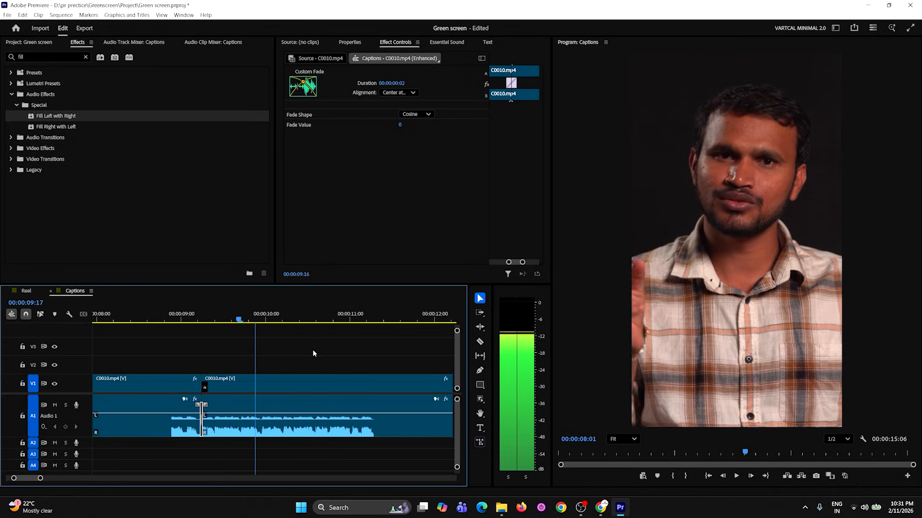
key(minus)
key(minus)
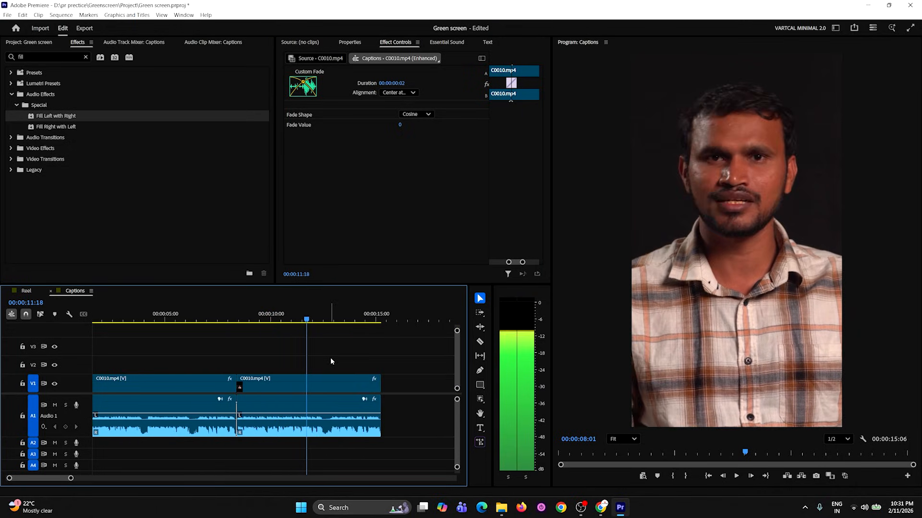
key(space)
- Split the video and audio at 00:00:12:13 and ripple-trim the silent pause that follows the cut
key(equal)
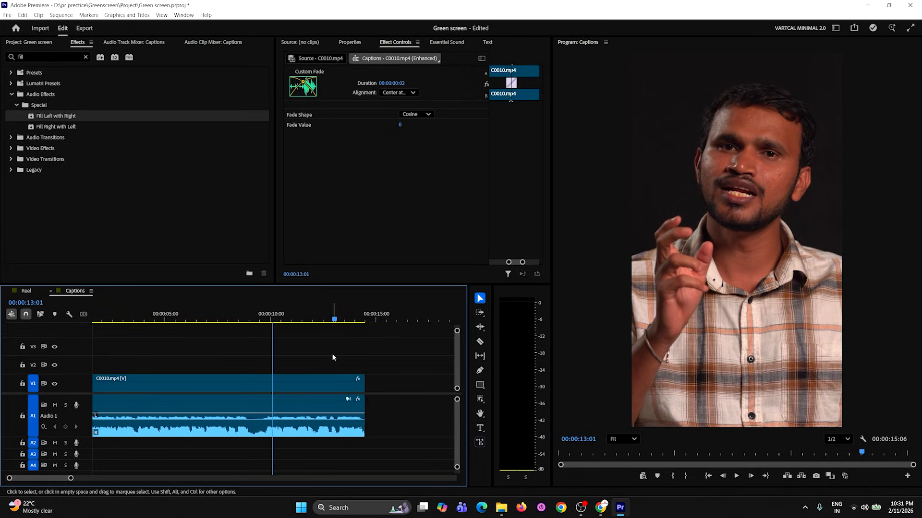
key(equal)
key(equal)
click(186, 320)
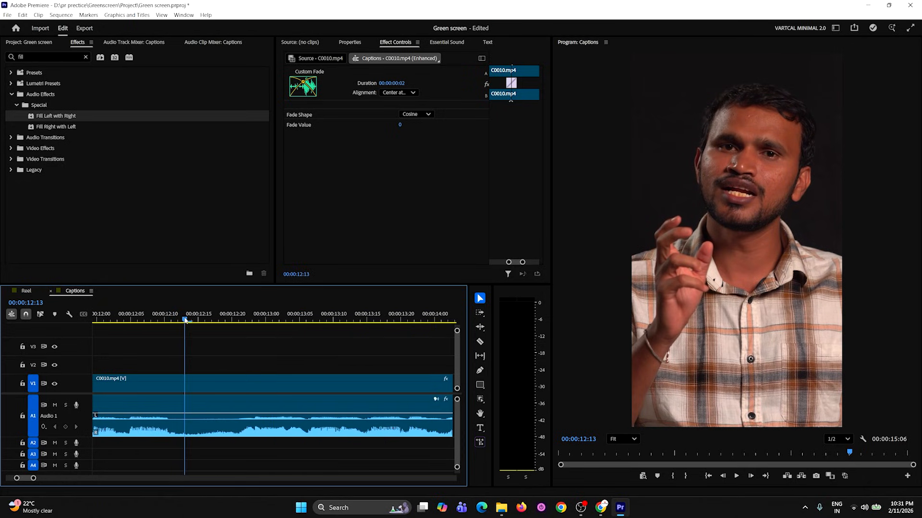
key(ctrl+k)
key(space)
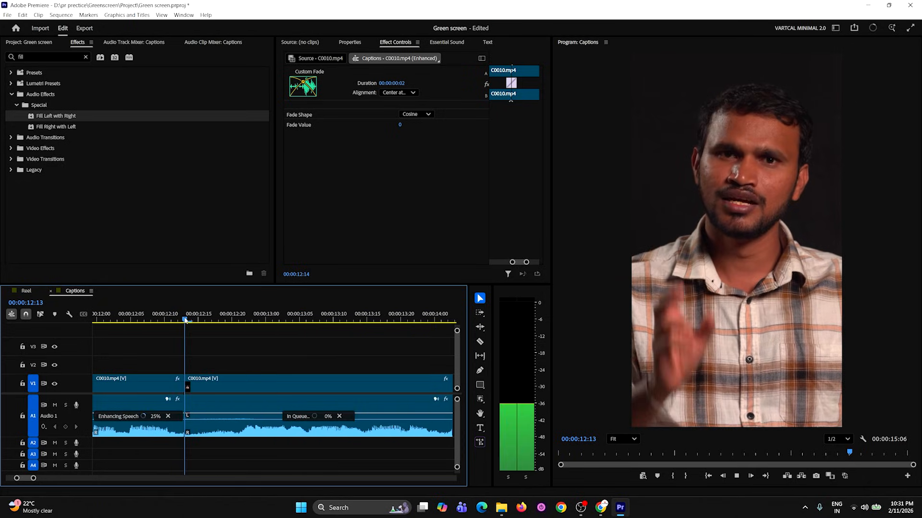
click(185, 320)
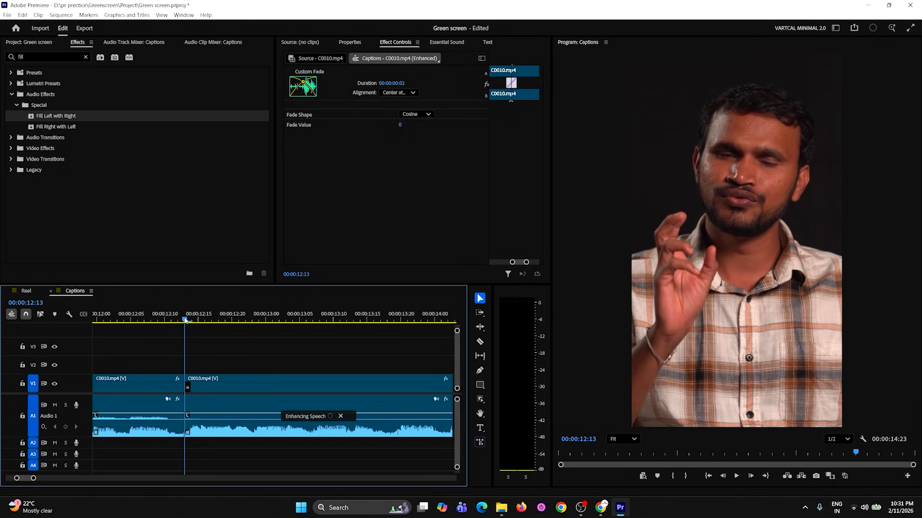
- Save the project and return the playhead to the start of the sequence
scroll(288, 360, down, 5)
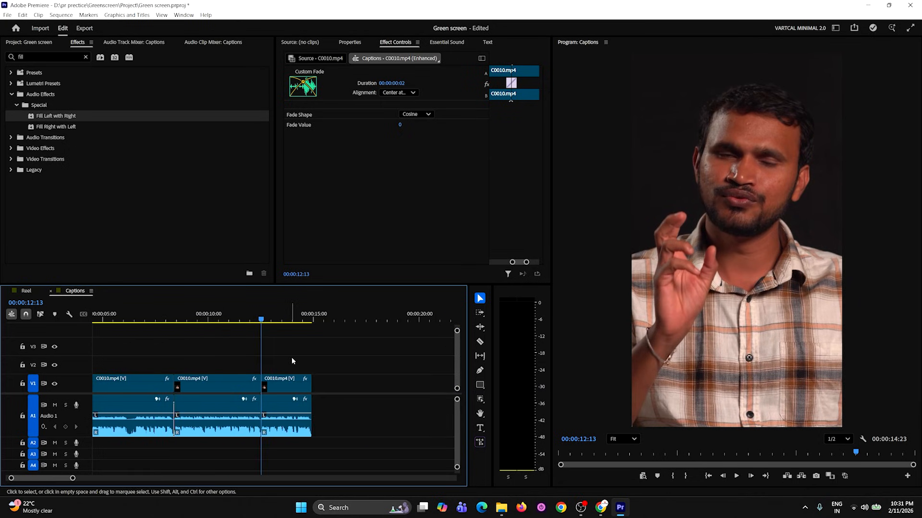
key(ctrl+s)
key(Home)
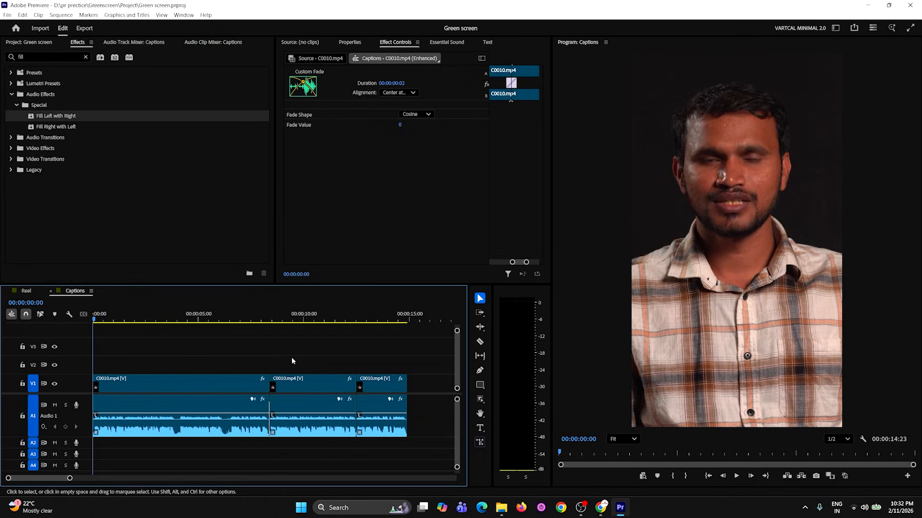
- Play the first clip from 00:00:03:21 to examine the noise in the pause near 4 seconds
key(equal)
key(equal)
scroll(304, 364, down, 2)
drag(329, 318, 340, 320)
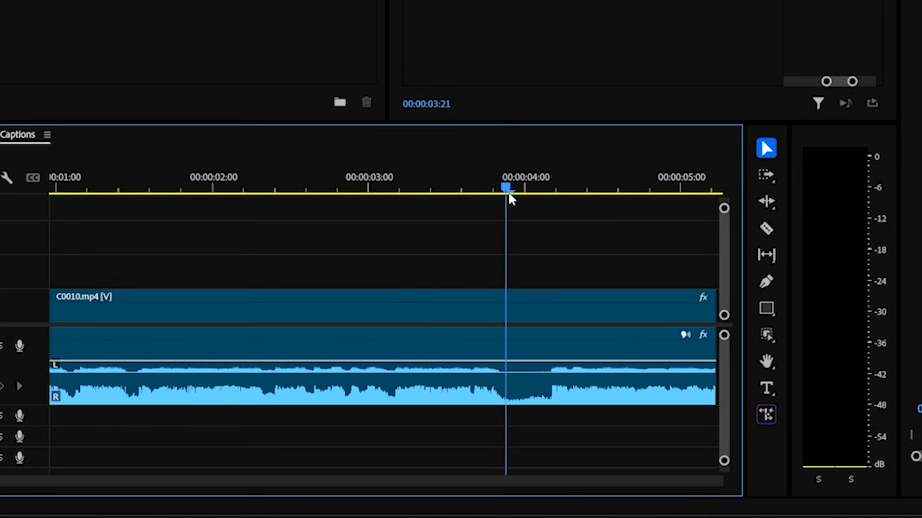
key(space)
key(space)
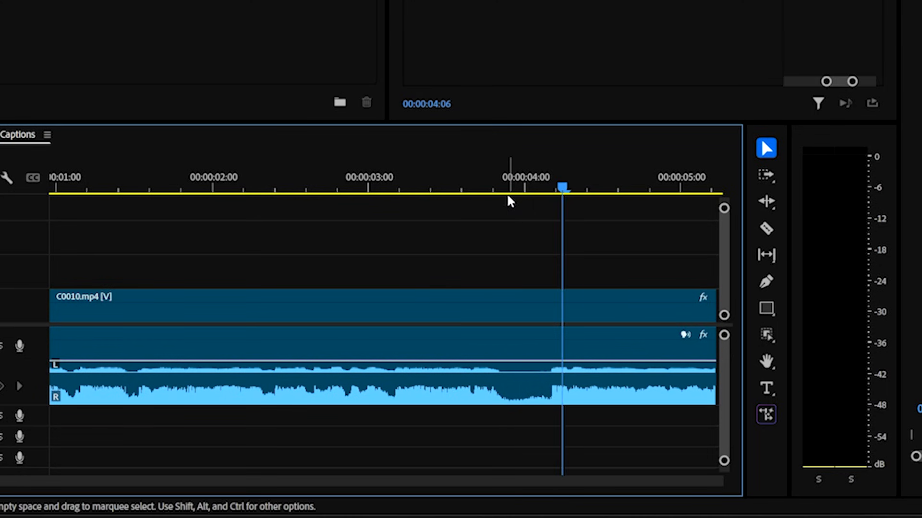
key(equal)
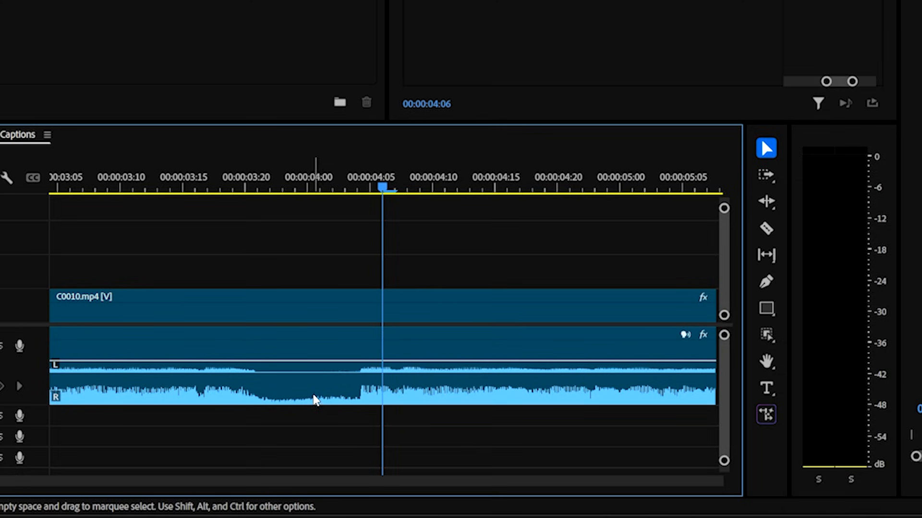
- Try lowering the first audio clip's whole volume line, and leave the line raised above its original level
scroll(314, 383, left, 2)
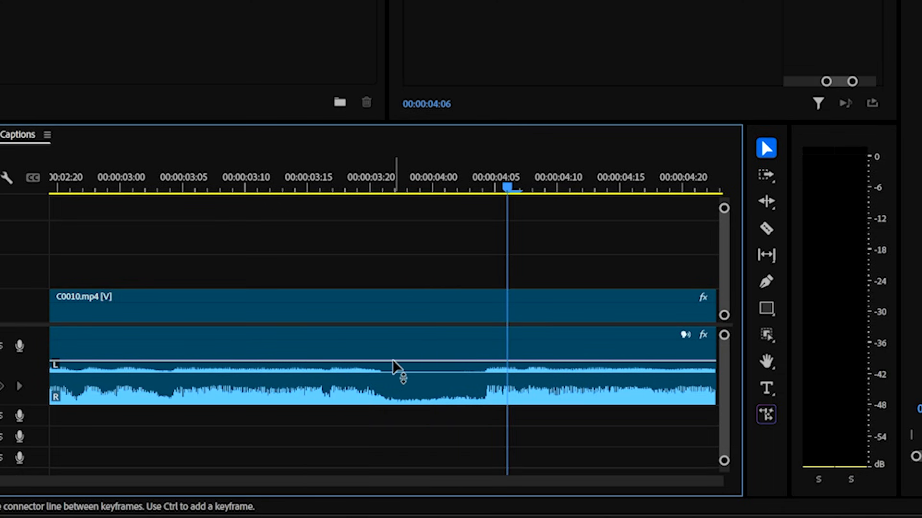
click(419, 360)
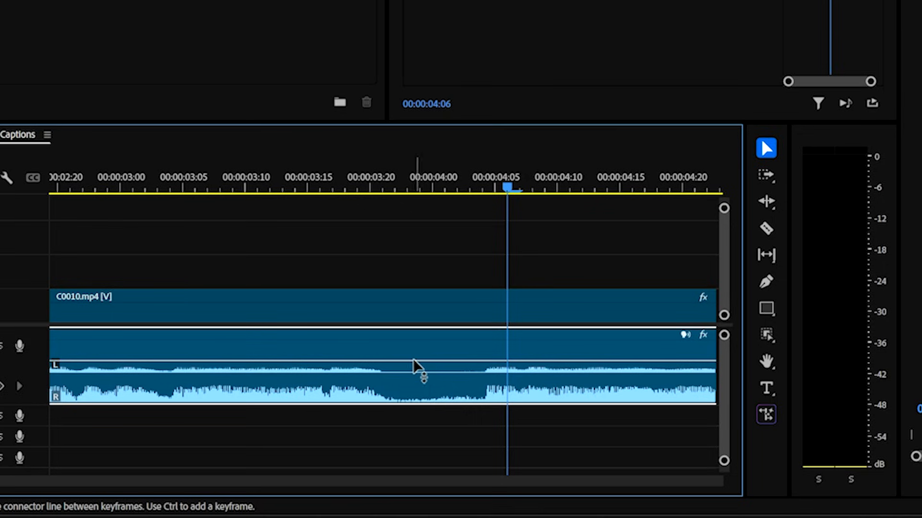
drag(416, 359, 438, 387)
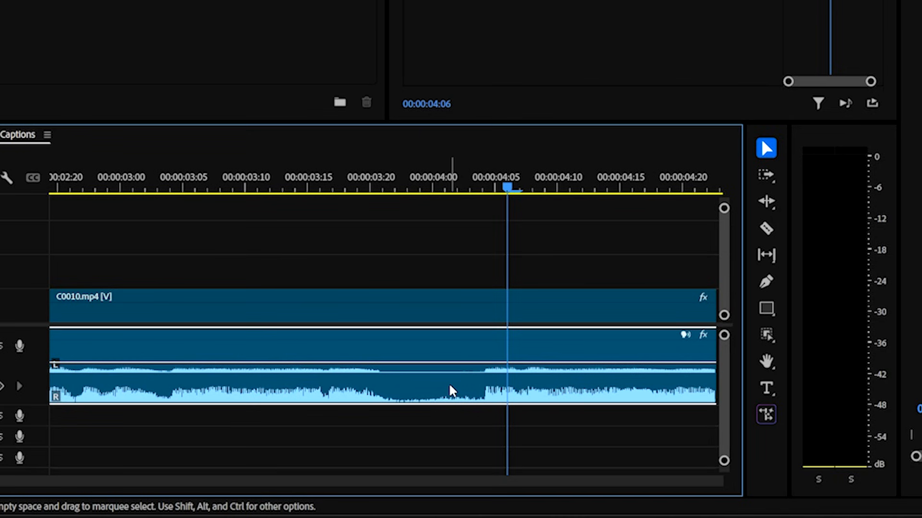
key(ctrl+z)
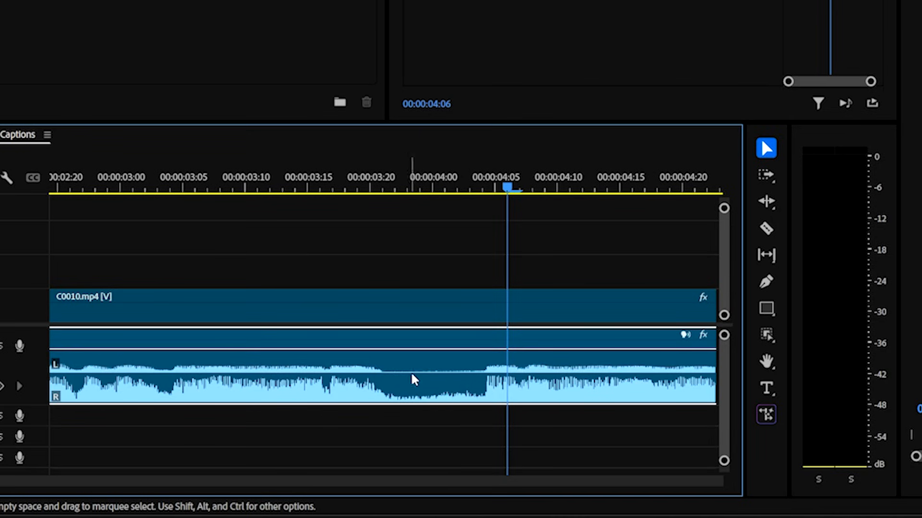
- Add four volume keyframes to the first audio clip, a close pair at each end of the pause between about 3.8 and 4.2 seconds
mouse_move(471, 396)
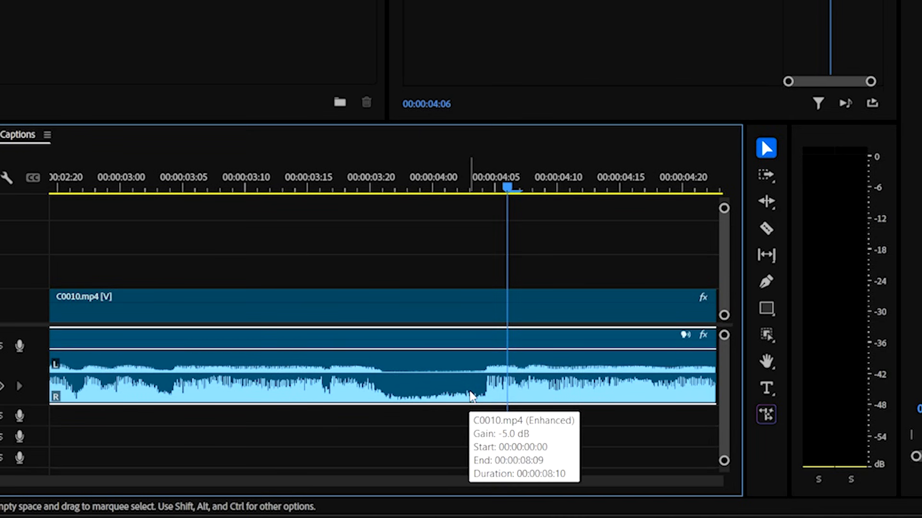
scroll(470, 396, up, 4)
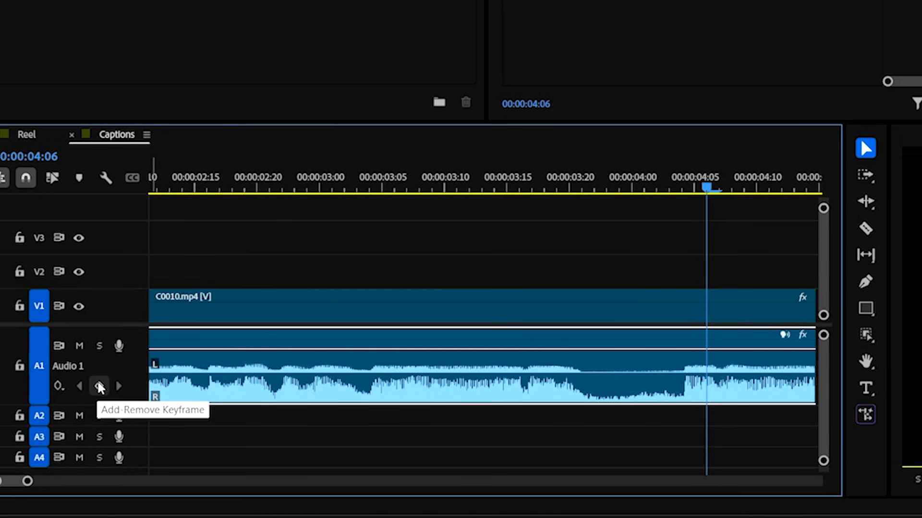
ctrl+click(578, 350)
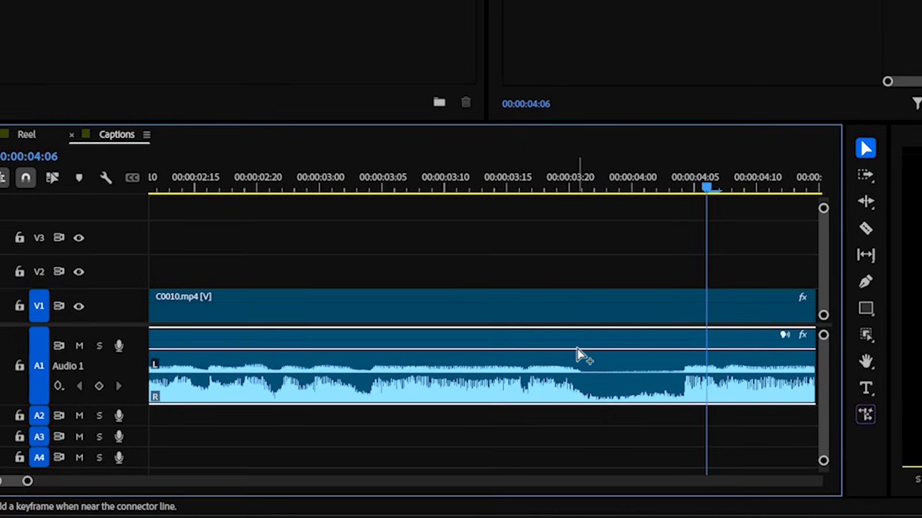
ctrl+click(683, 350)
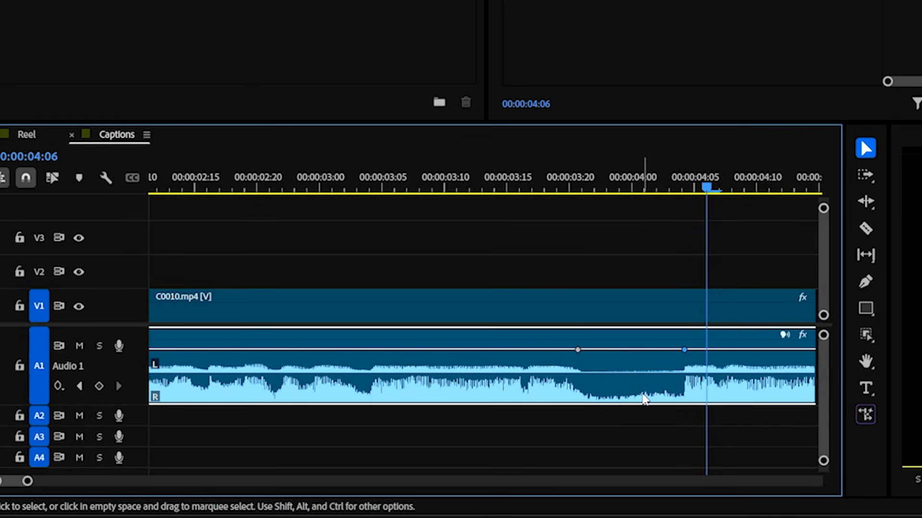
ctrl+click(588, 349)
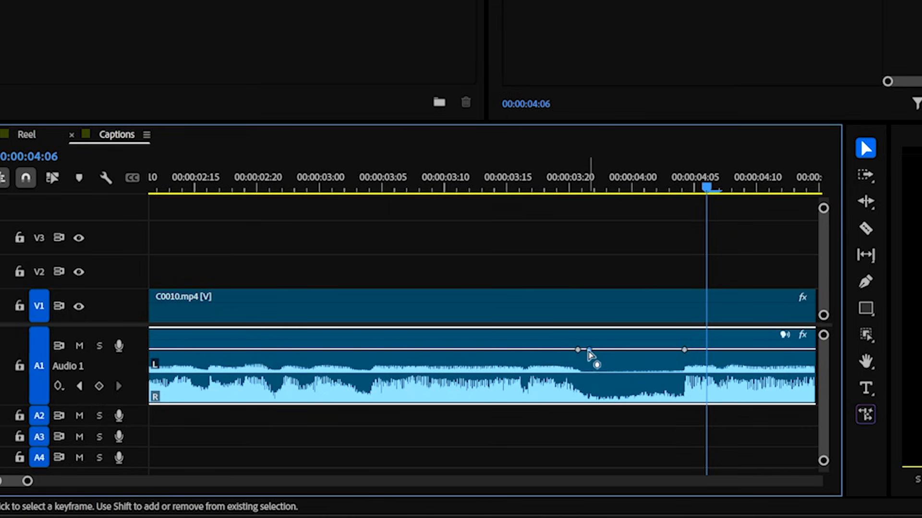
ctrl+click(674, 350)
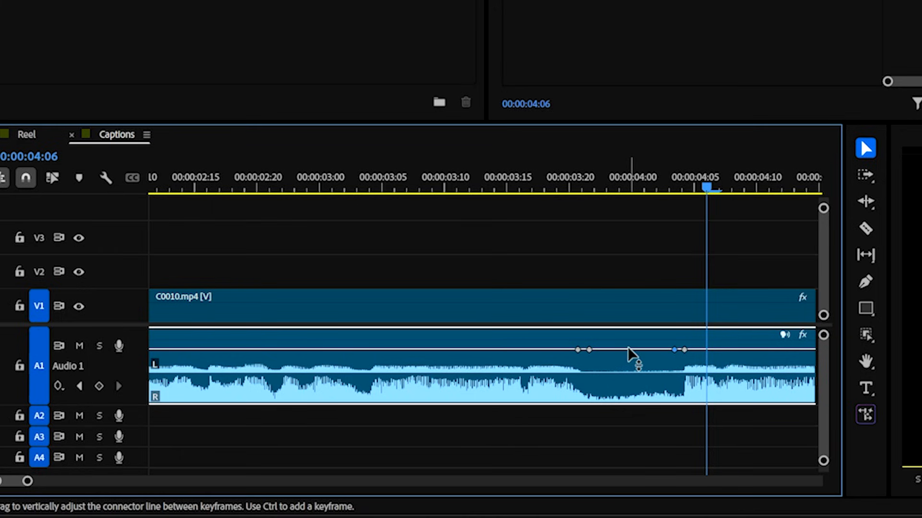
- Lower the volume between the two inner keyframes at the pause and play the passage to check it
drag(628, 349, 627, 375)
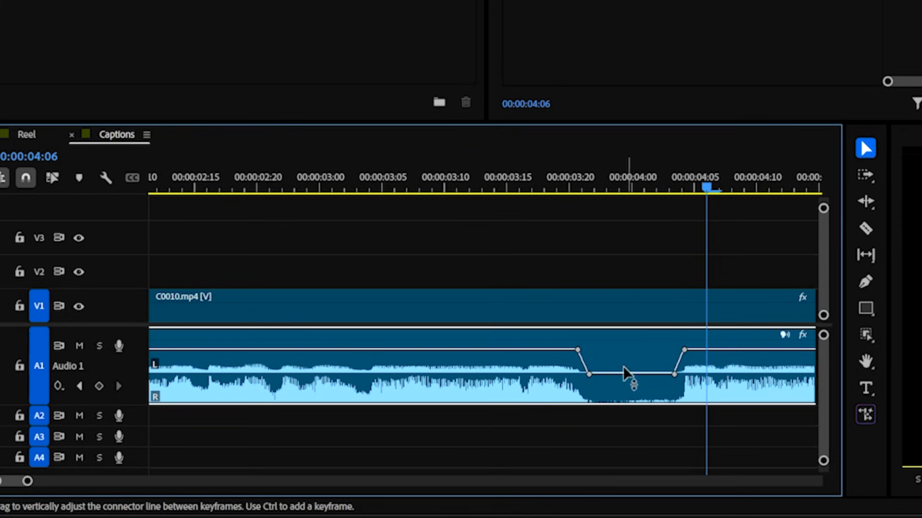
click(275, 182)
key(space)
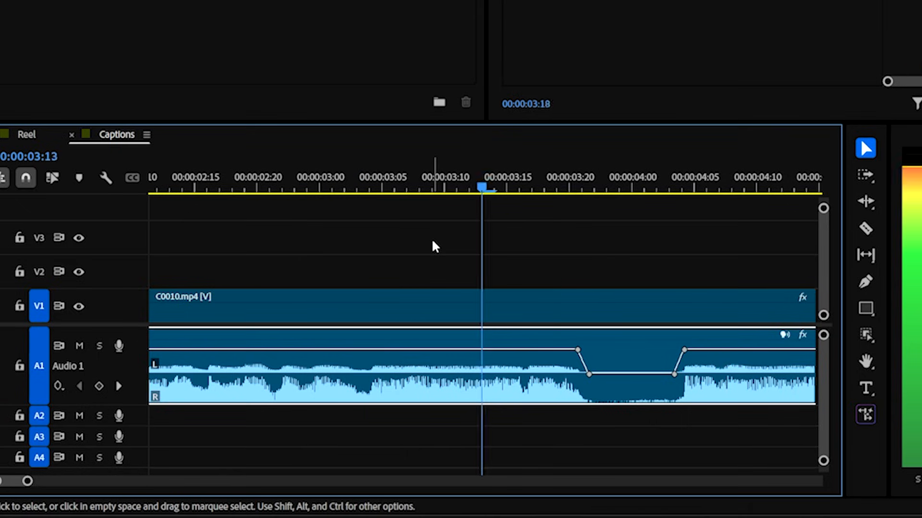
- Play the first clip from about 00:00:06:00 to examine the noise in its second pause
key(space)
key(minus)
key(minus)
key(minus)
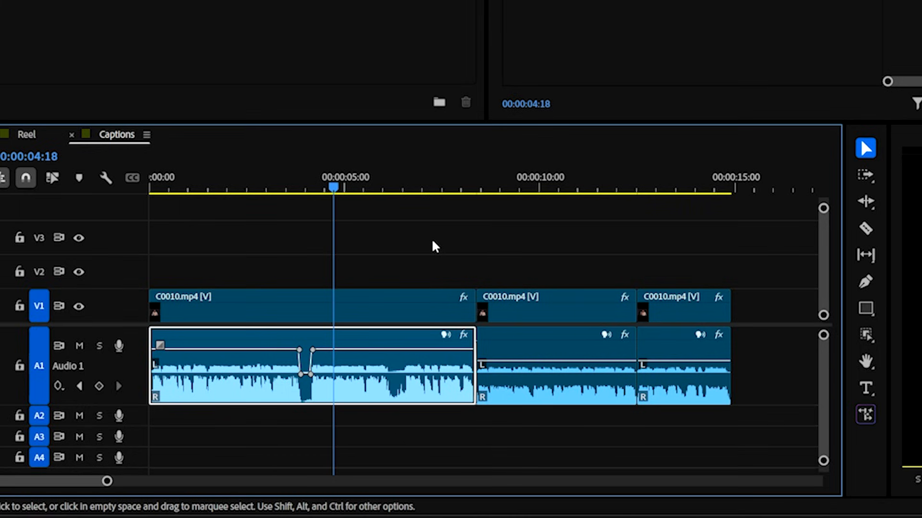
key(equal)
key(equal)
key(equal)
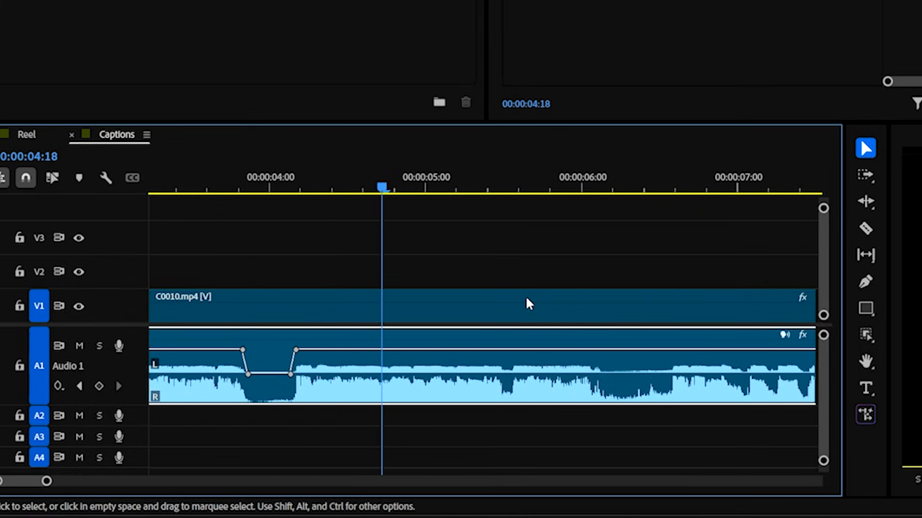
click(600, 182)
key(space)
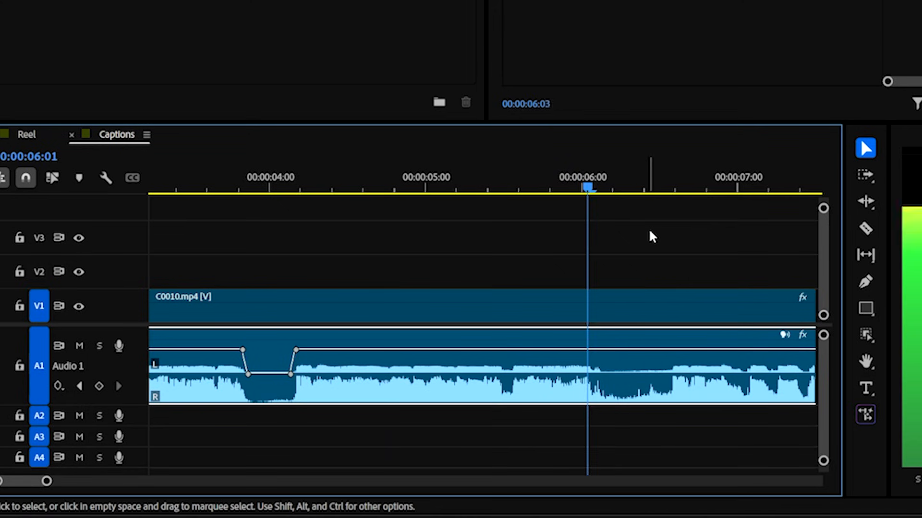
key(space)
- Add four volume keyframes around the first audio clip's pause between about 00:00:06:02 and 00:00:06:14, and lower the volume between the inner two
key(equal)
key(equal)
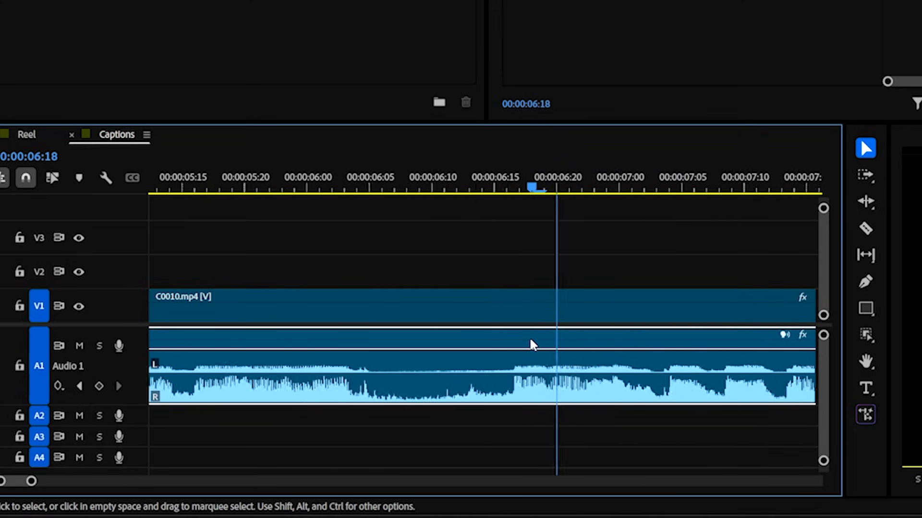
ctrl+click(409, 350)
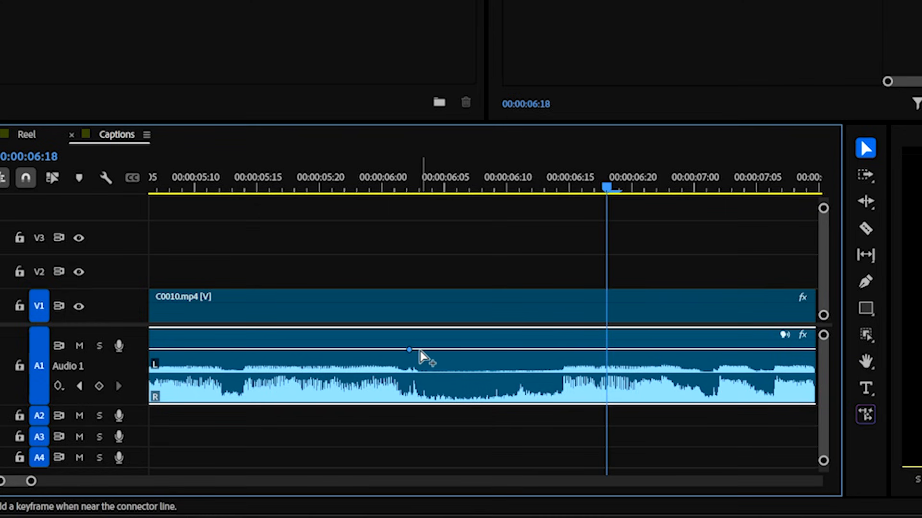
ctrl+click(421, 350)
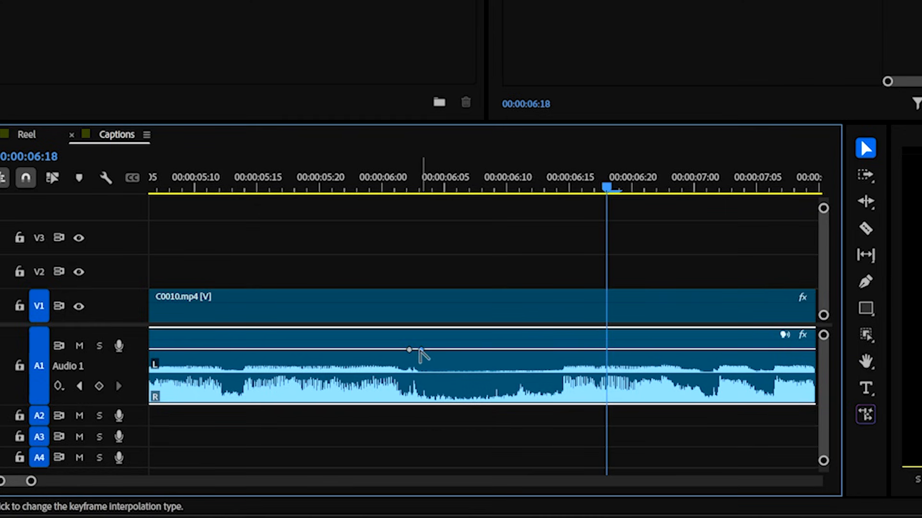
ctrl+click(563, 350)
ctrl+click(549, 350)
drag(471, 349, 471, 379)
- Play the sequence from the start through all three clips to check the lowered pauses and the cuts
click(335, 179)
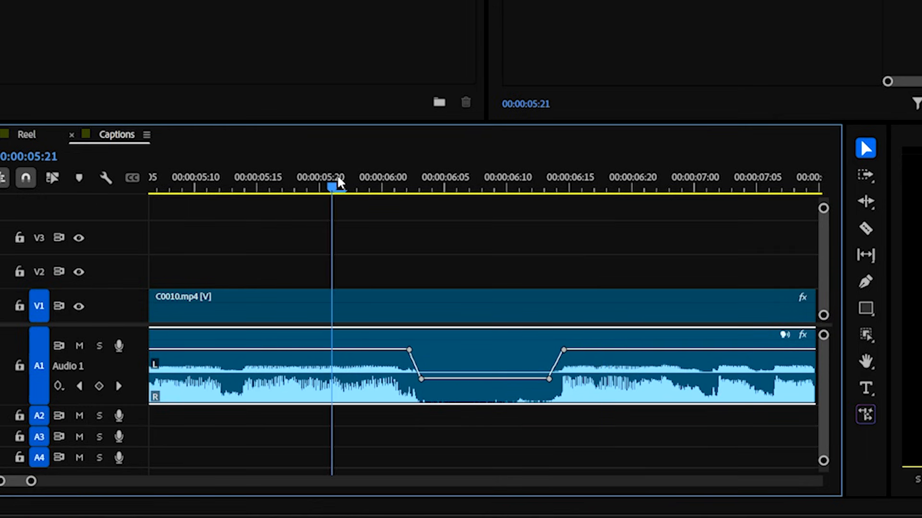
key(minus)
key(minus)
key(Home)
key(space)
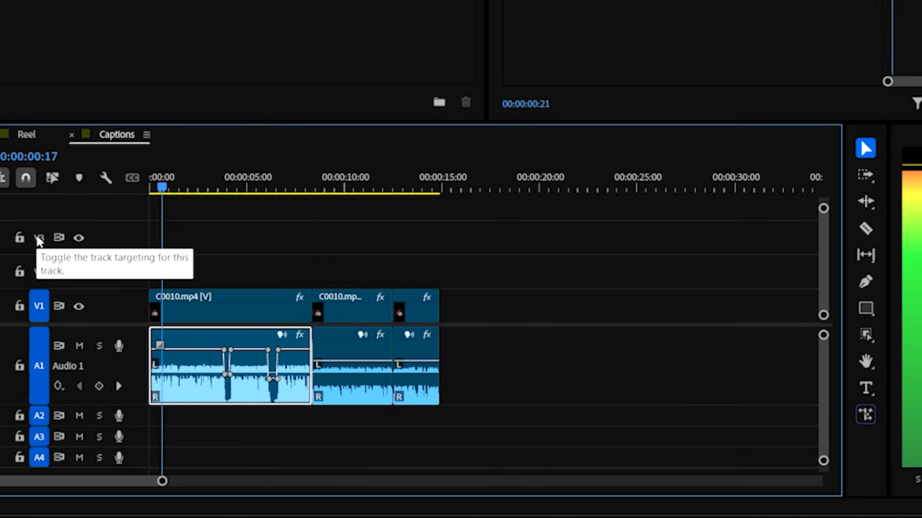
key(equal)
key(minus)
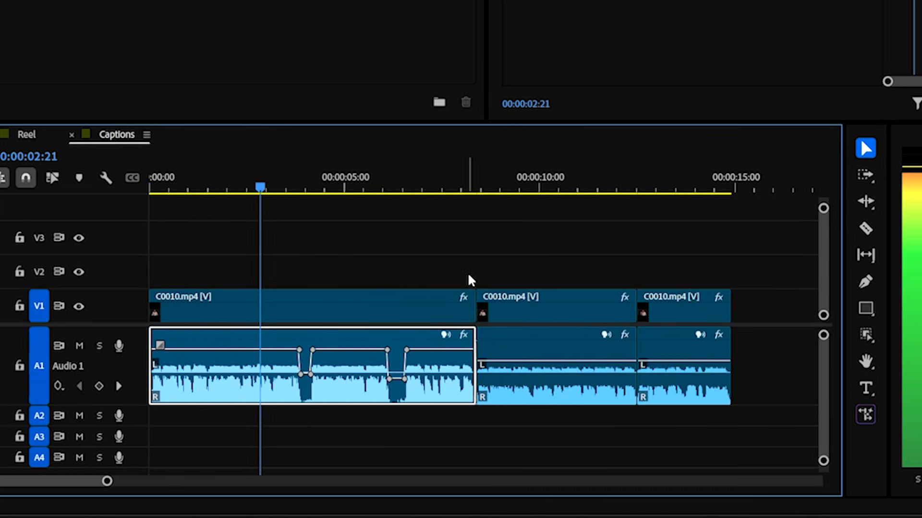
key(equal)
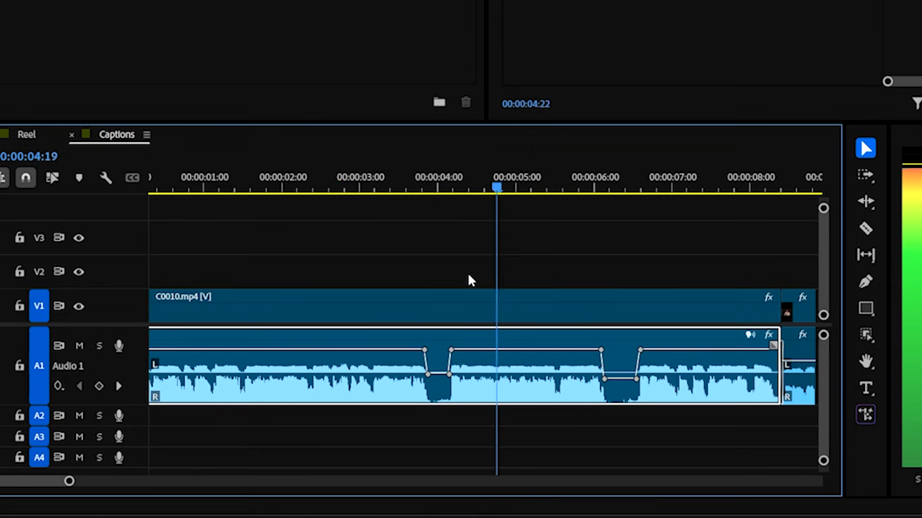
key(minus)
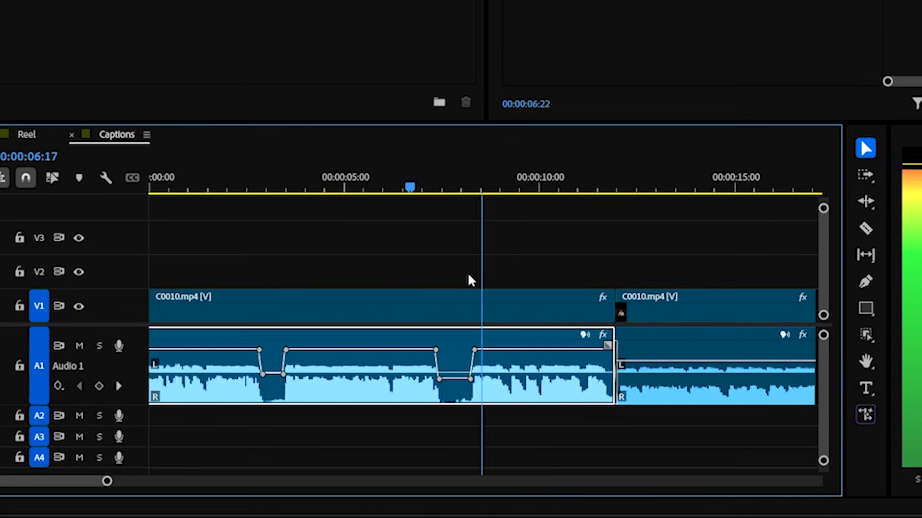
key(equal)
key(equal)
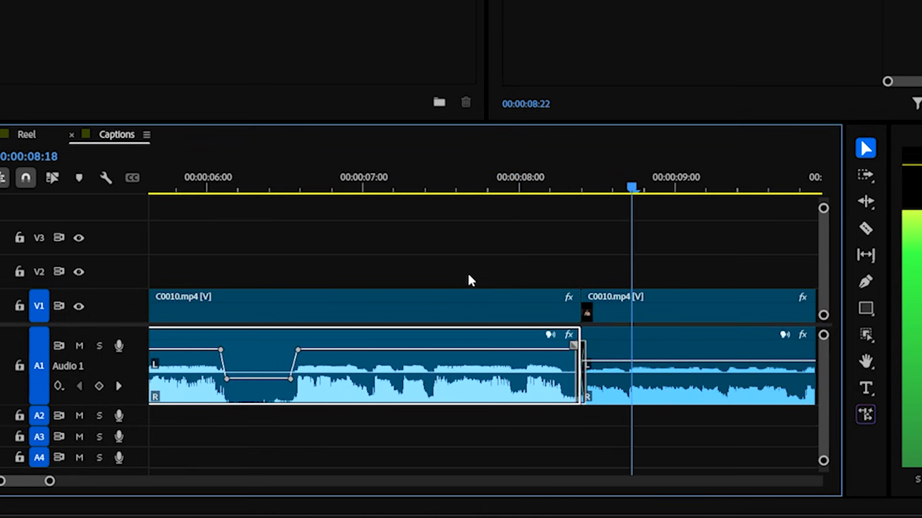
key(minus)
key(minus)
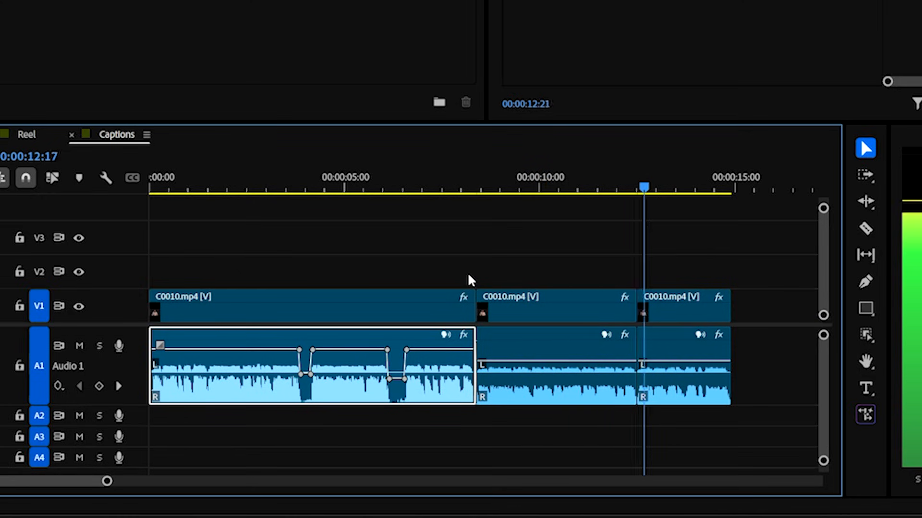
key(space)
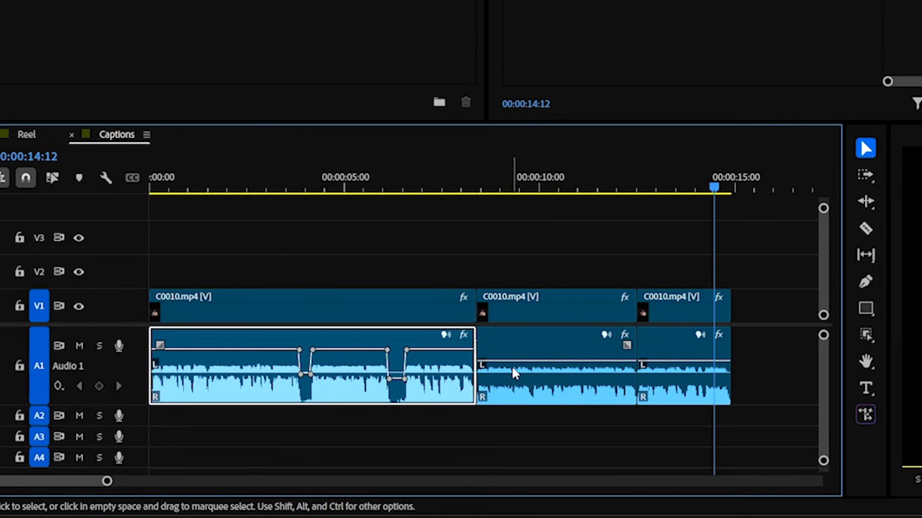
- Try raising the second audio clip's volume line to the first clip's level, play across the cut and undo the change
drag(519, 359, 519, 350)
click(664, 361)
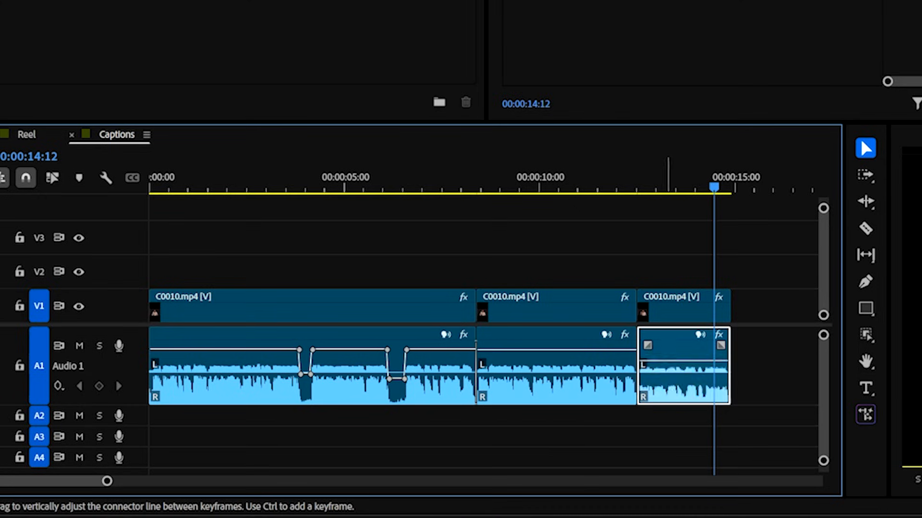
click(438, 187)
key(space)
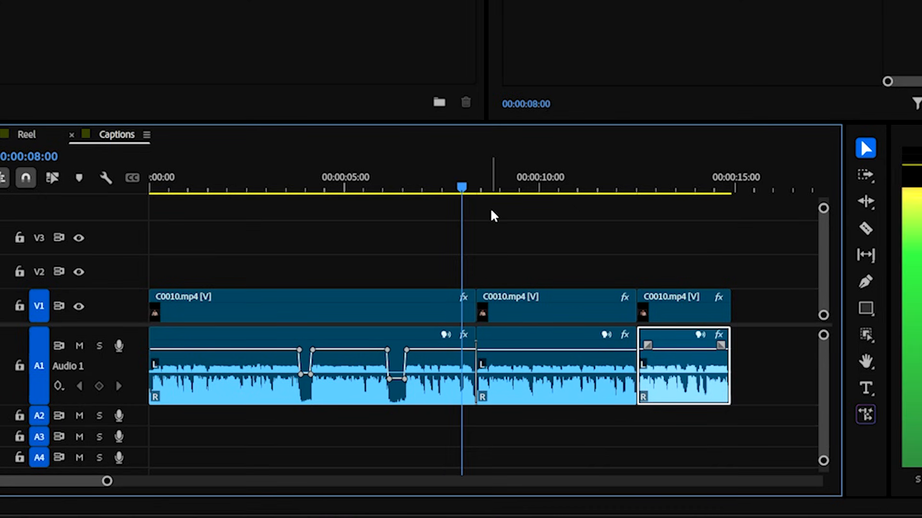
key(space)
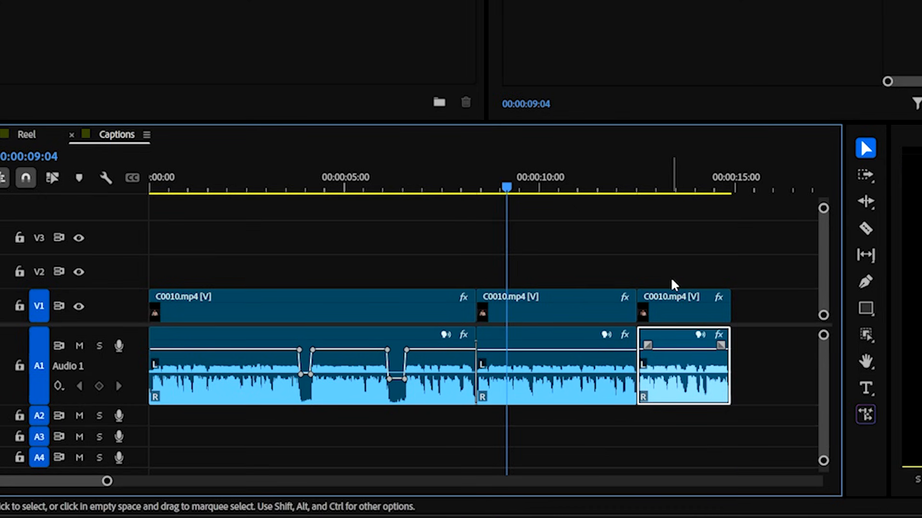
key(ctrl+z)
key(ctrl+z)
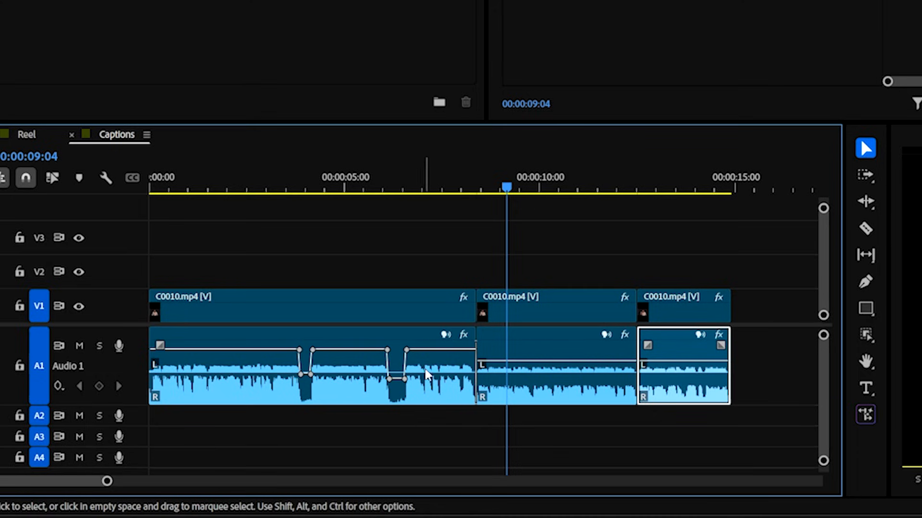
- Lower the first audio clip's three speech sections outside the pauses to about the volume level of the other two clips
drag(441, 350, 440, 360)
drag(366, 350, 366, 358)
drag(247, 348, 243, 357)
- Play the sequence from the start to check the first clip's new volume level
drag(506, 176, 1, 176)
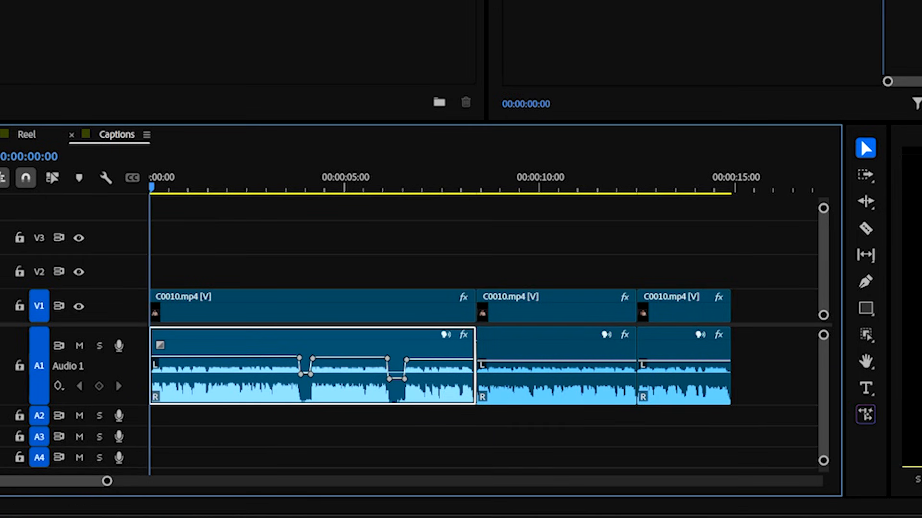
key(space)
key(minus)
key(minus)
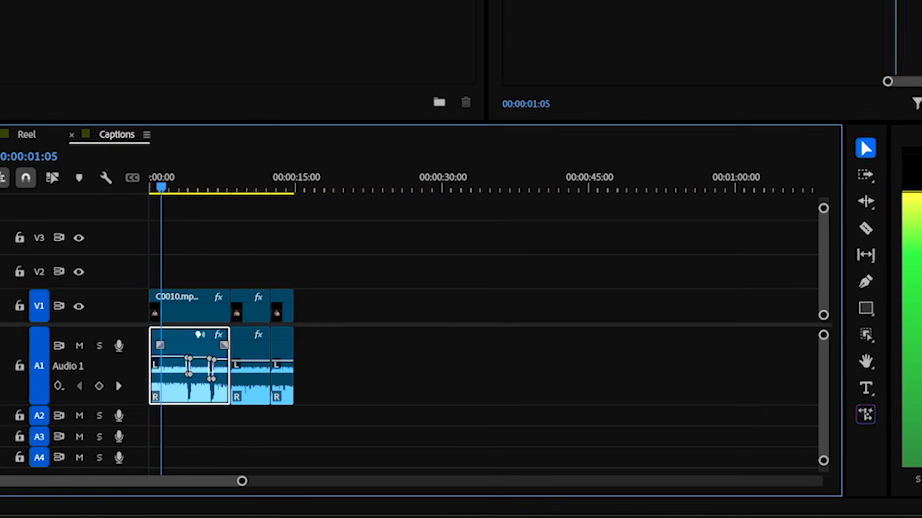
key(space)
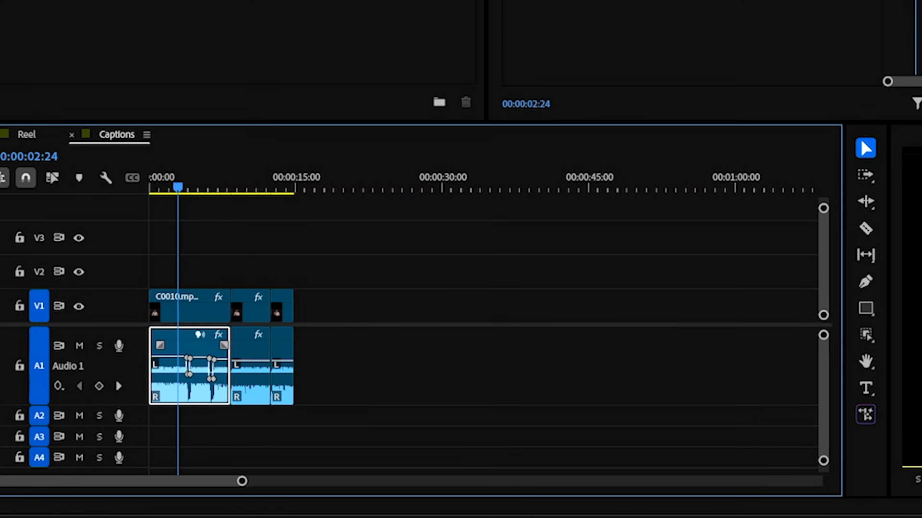
key(equal)
key(equal)
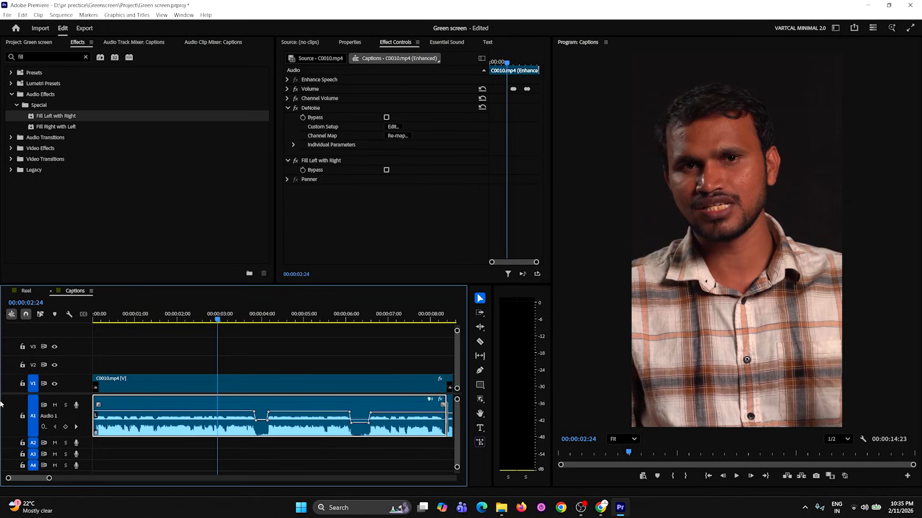
- Place the Images.png safe zone picture on track V2 at the start of the Captions sequence
click(41, 44)
click(222, 106)
scroll(221, 115, up, 5)
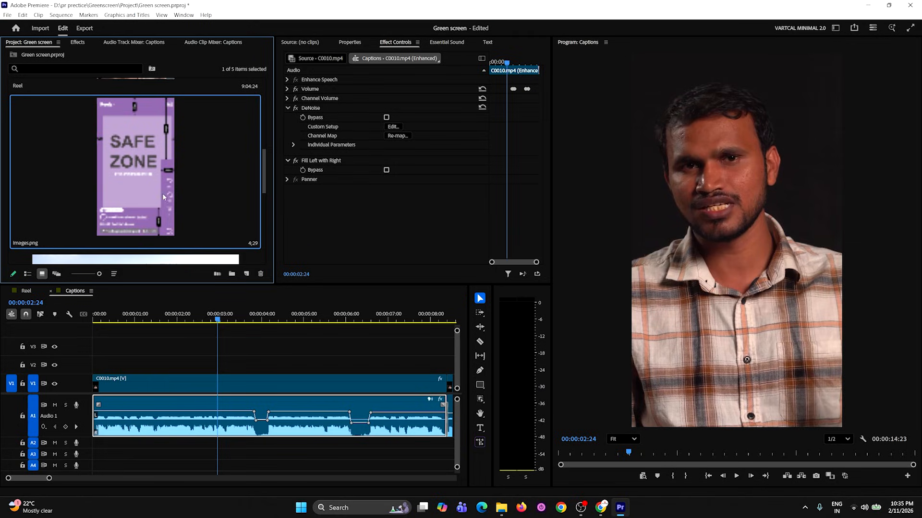
drag(151, 200, 96, 370)
- Go to 00:00:01:13 and set the scale of Images.png on V2 to 646 % so it fills the frame
click(157, 322)
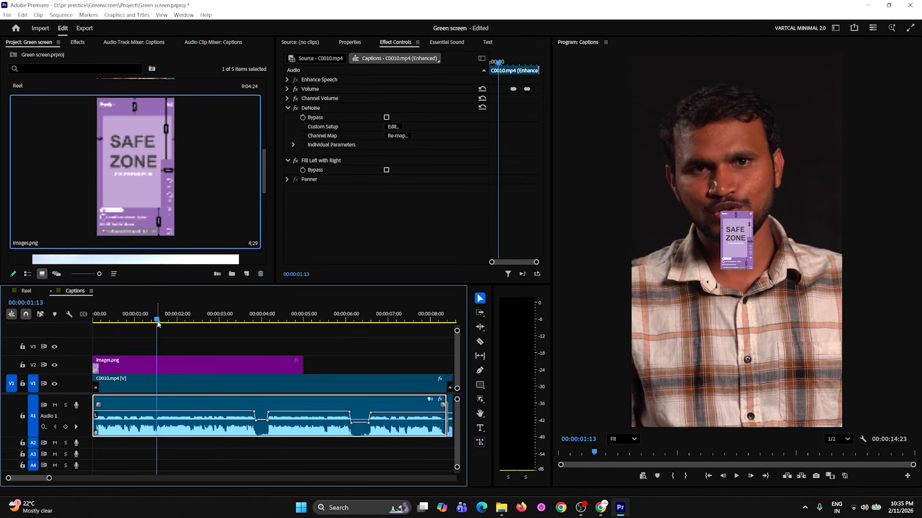
click(171, 364)
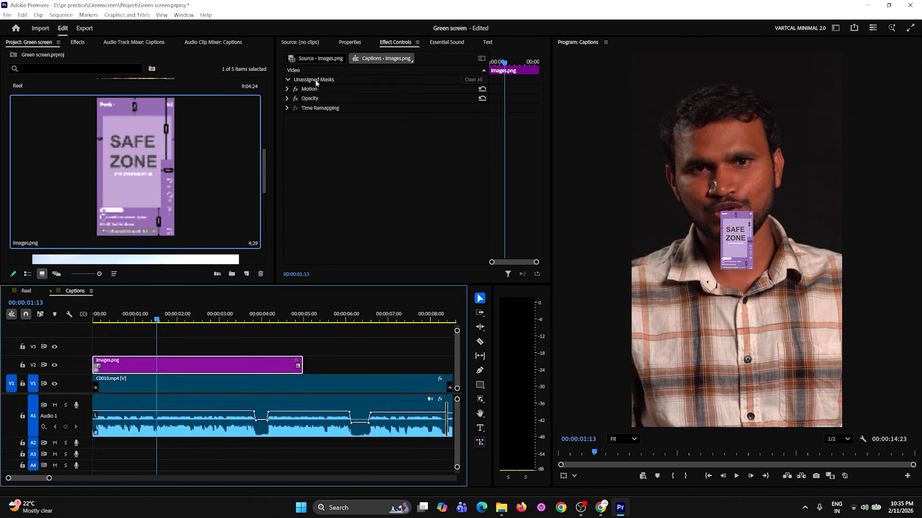
click(358, 43)
drag(395, 137, 652, 143)
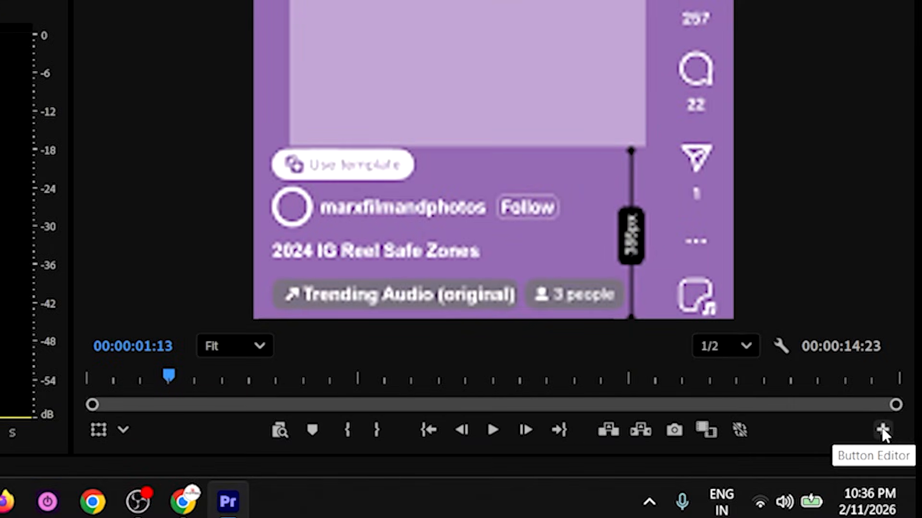
- Add the Show Rulers and Show Guides buttons to the Program Monitor's button bar
click(883, 429)
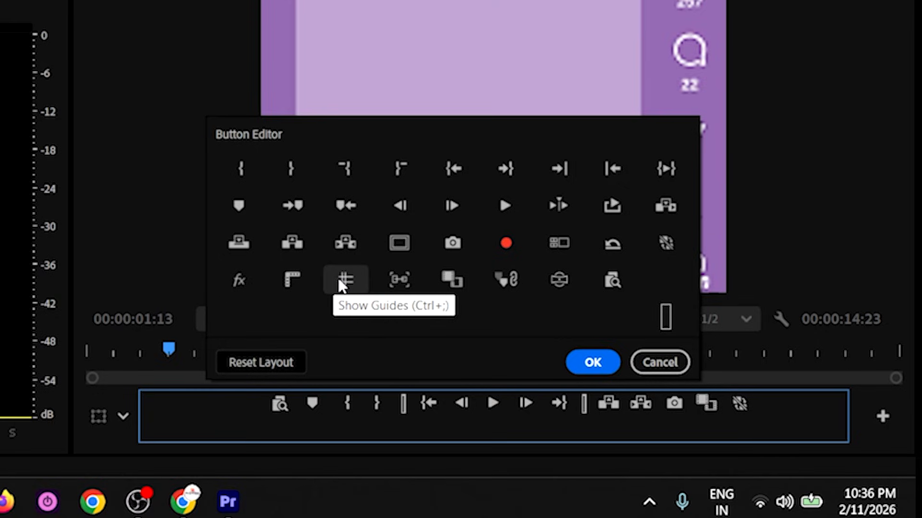
drag(291, 279, 244, 407)
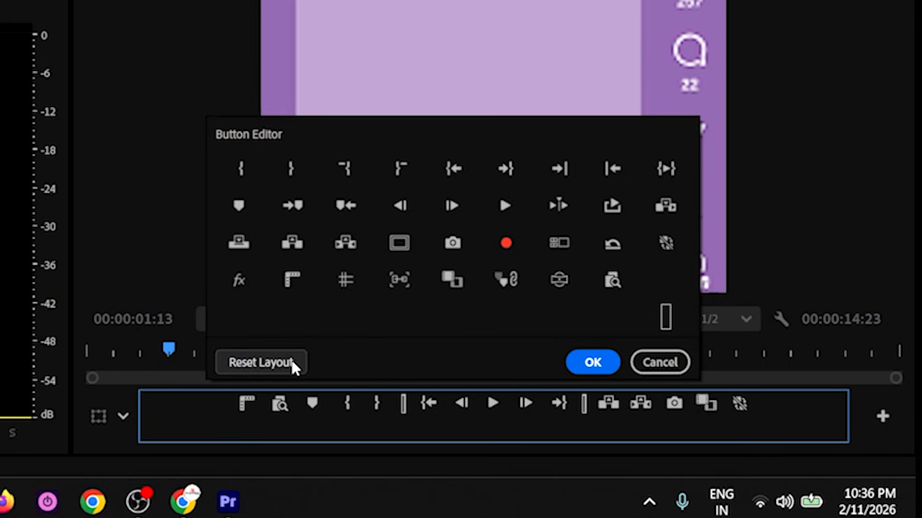
drag(349, 283, 220, 396)
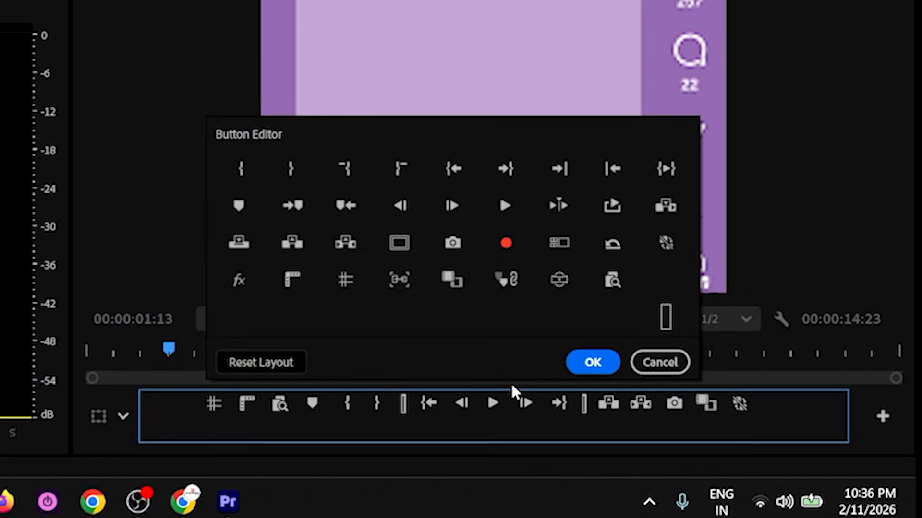
click(590, 362)
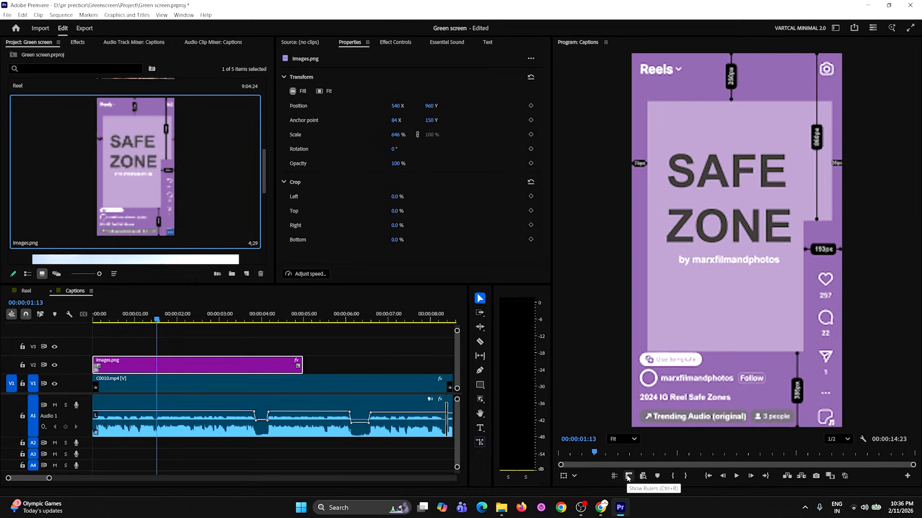
- Show the rulers and place a horizontal guide along the safe area's lower edge and a vertical guide beside the reel icon column
click(628, 476)
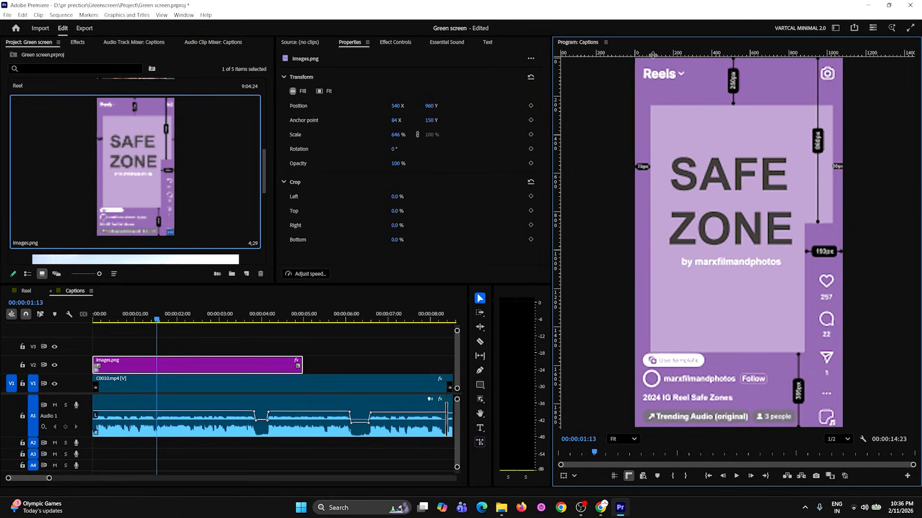
drag(652, 54, 682, 353)
drag(553, 279, 816, 301)
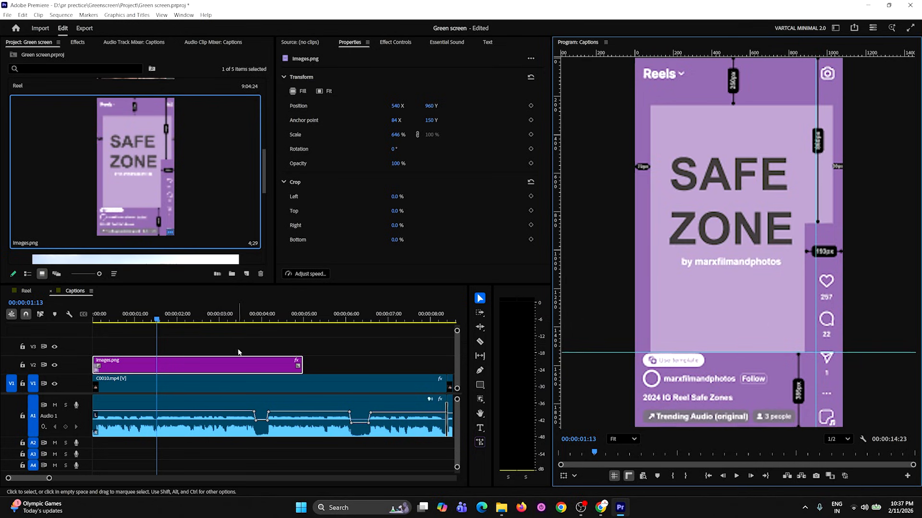
- Delete the Images.png clip from track V2
click(225, 368)
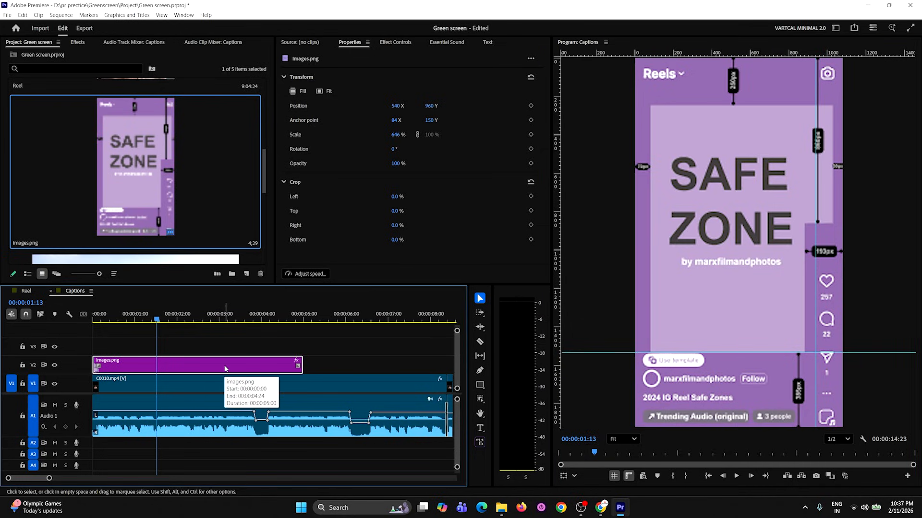
key(Delete)
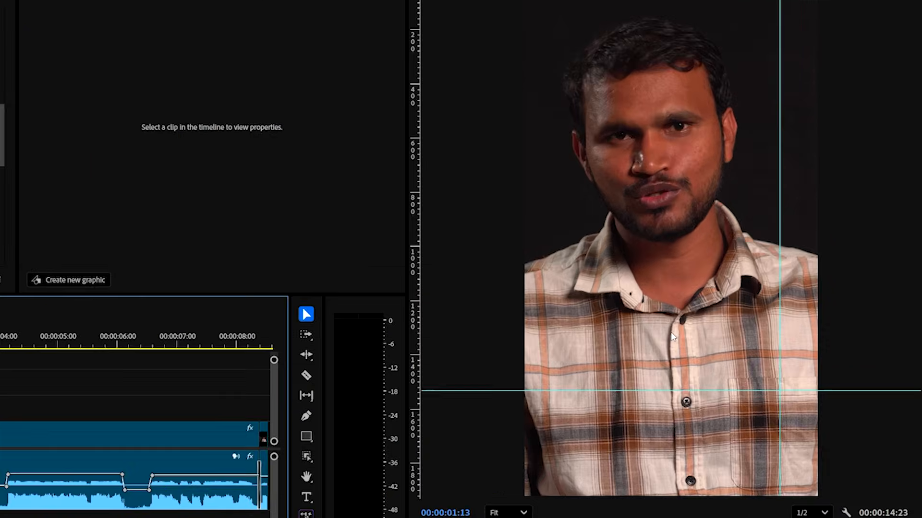
- Show the safe margins and place a vertical guide just inside the inner margin's left edge
right_click(740, 310)
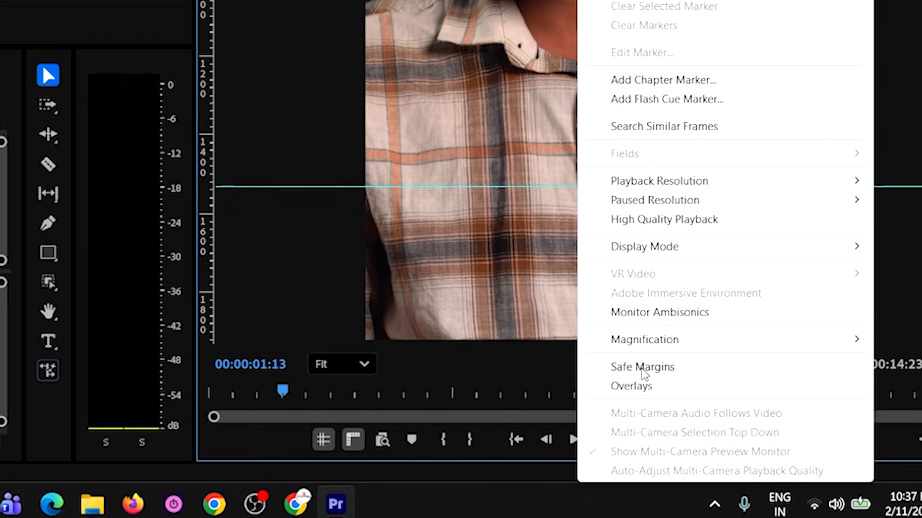
click(642, 368)
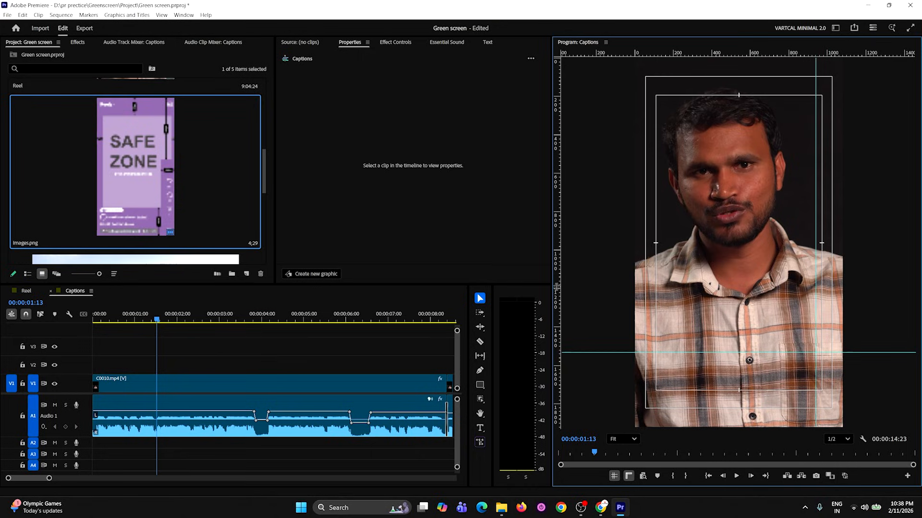
drag(559, 286, 663, 298)
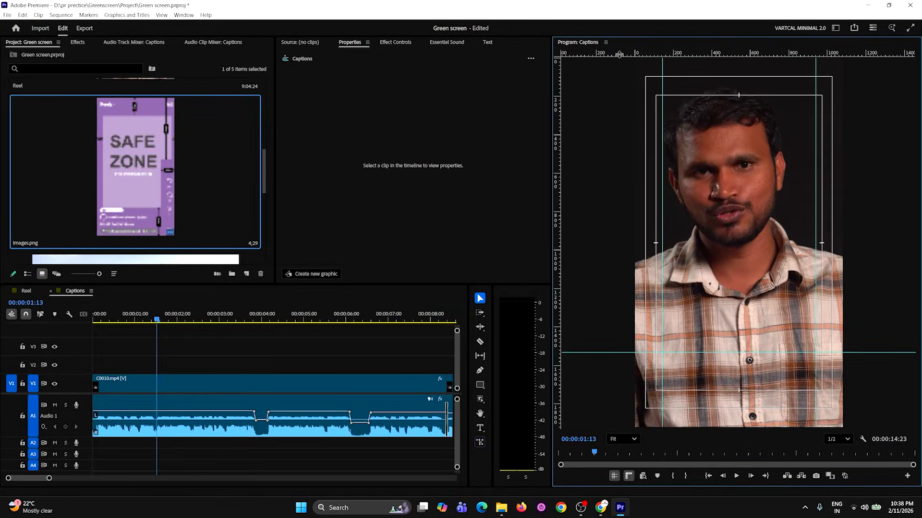
- Place two horizontal guides across the chest above the existing one, and hide the safe margins
drag(617, 57, 631, 316)
drag(614, 54, 630, 299)
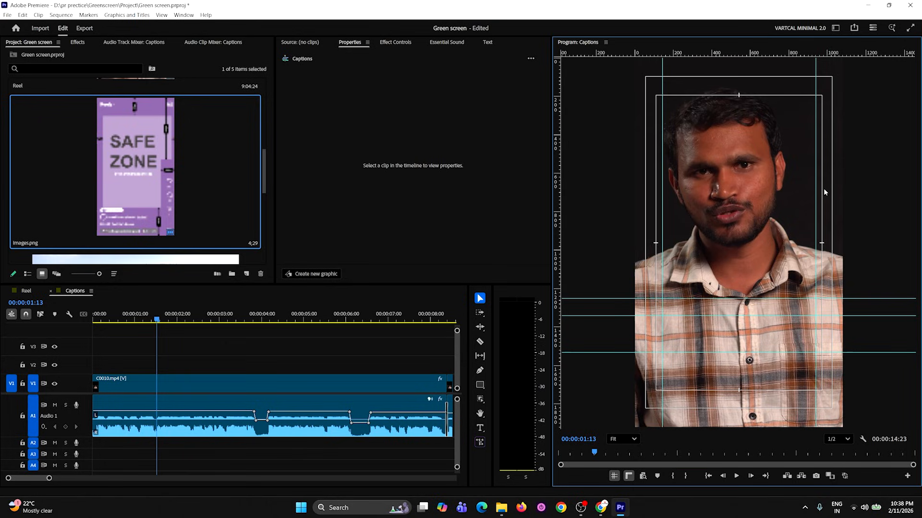
right_click(747, 191)
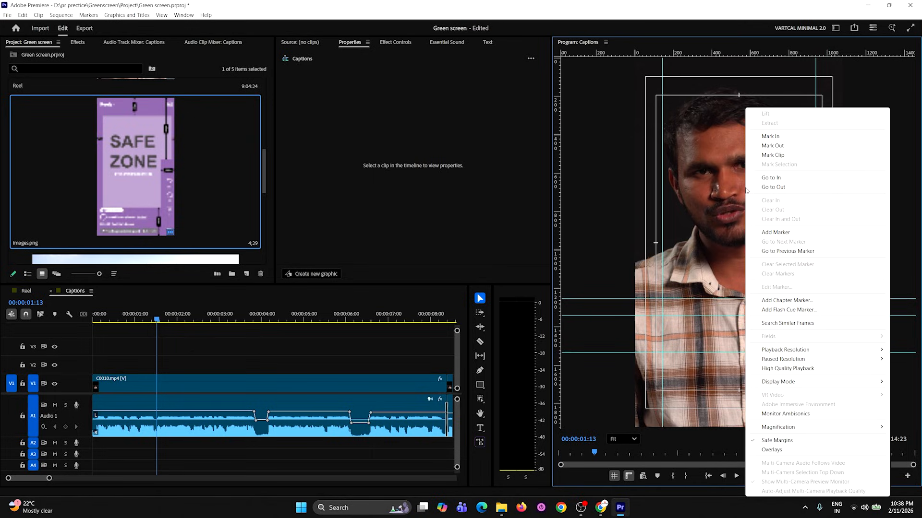
click(763, 441)
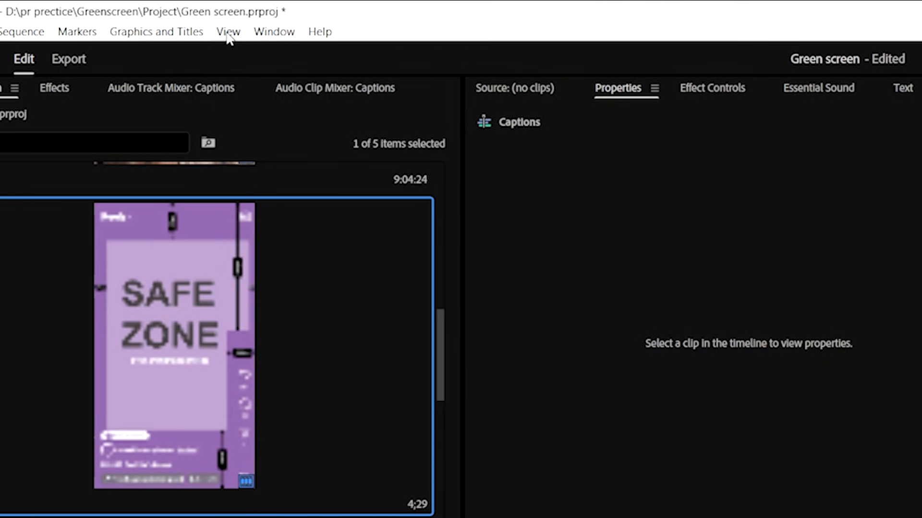
- Save the current guides as a guide template named "text guides"
click(228, 33)
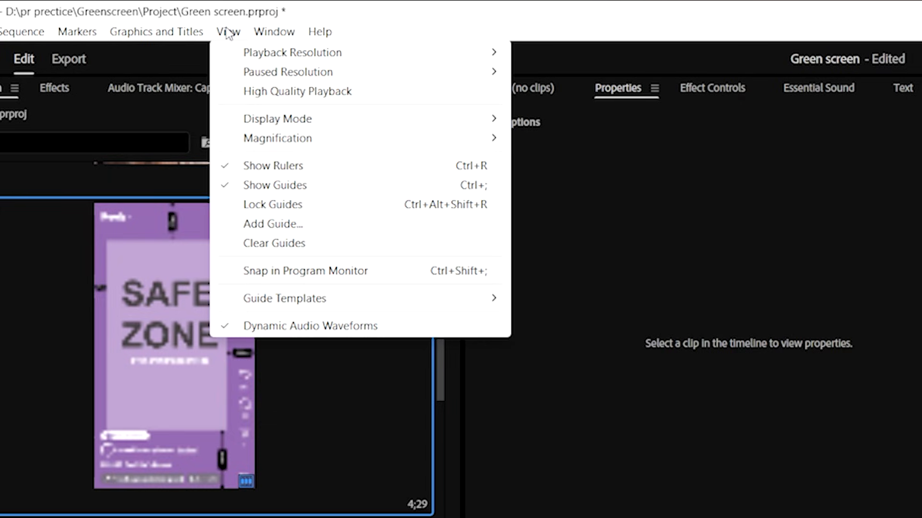
mouse_move(246, 298)
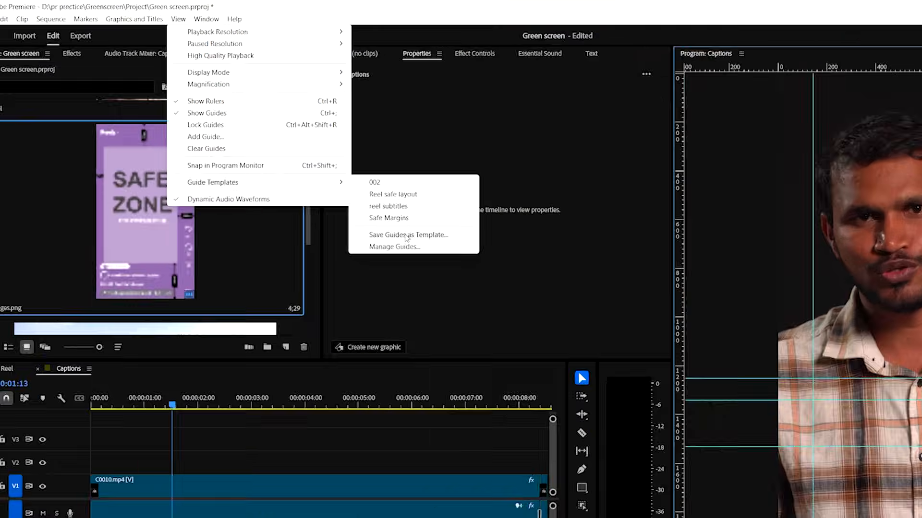
click(599, 386)
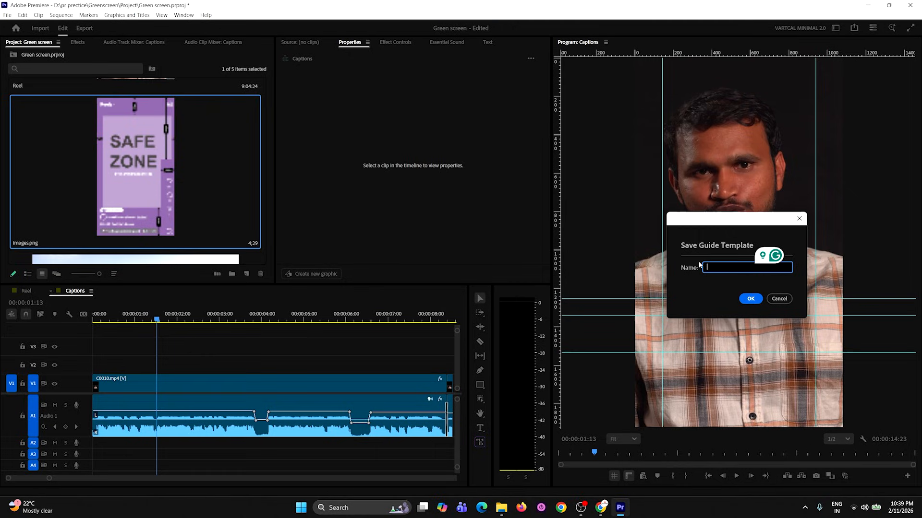
text(text guides)
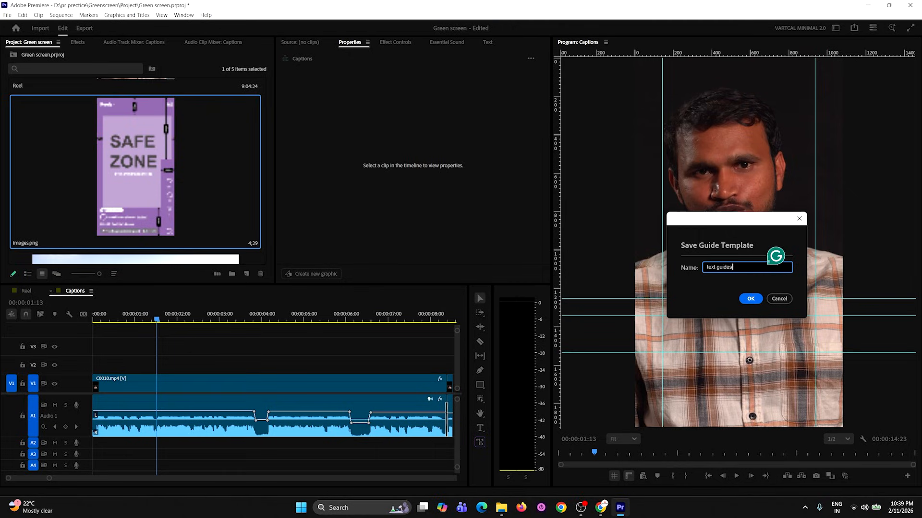
click(751, 298)
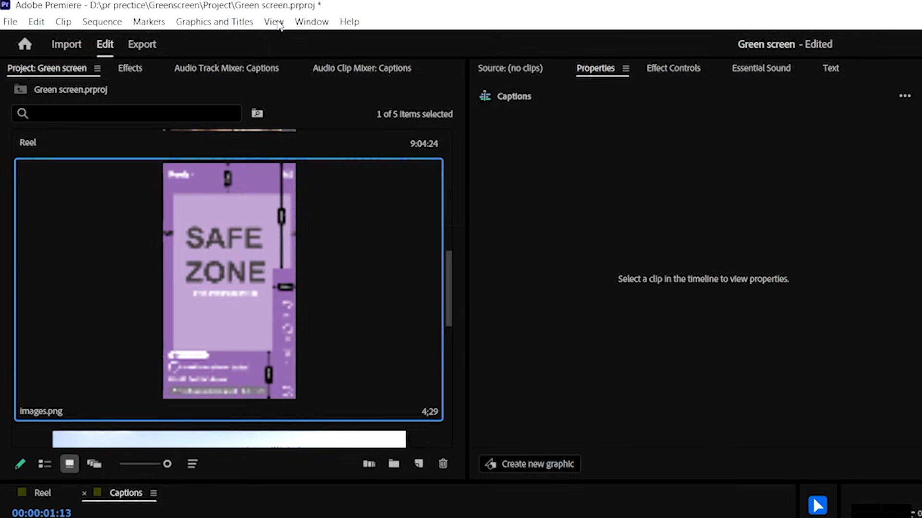
- Clear all guides from the Program Monitor
click(161, 15)
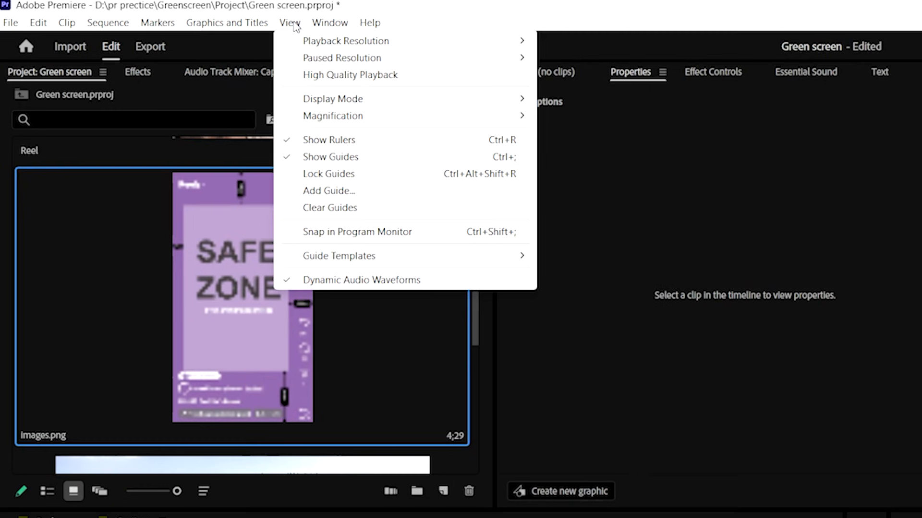
click(331, 208)
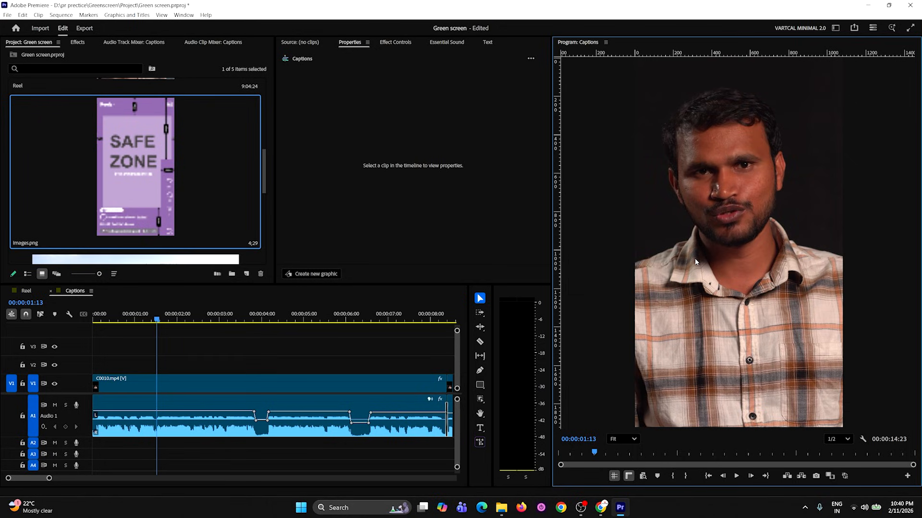
- Place a trial vertical guide through the face and a horizontal guide at about 994, and clear both
drag(558, 251, 711, 252)
drag(682, 53, 684, 248)
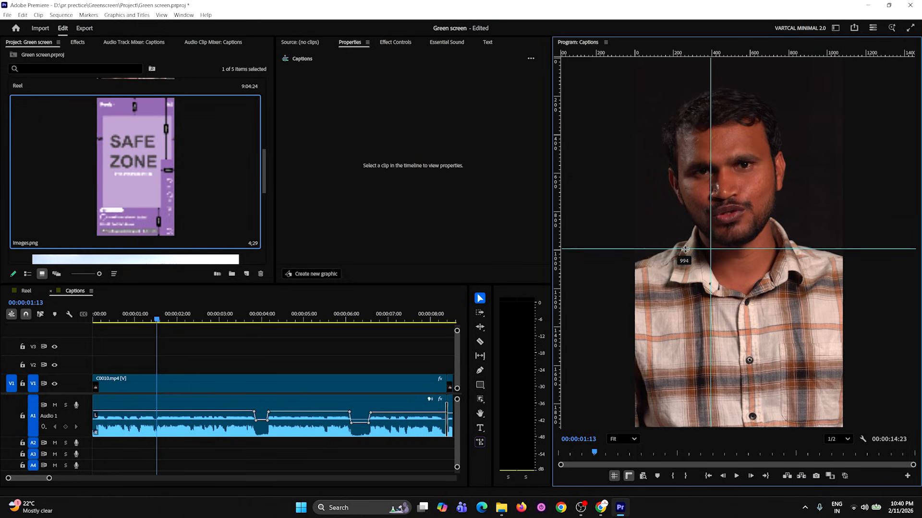
click(614, 476)
click(614, 476)
click(162, 15)
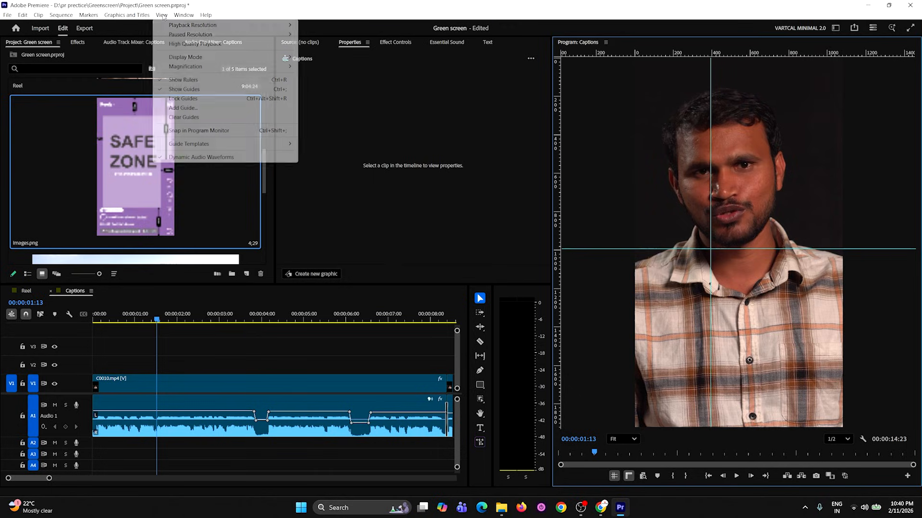
click(176, 117)
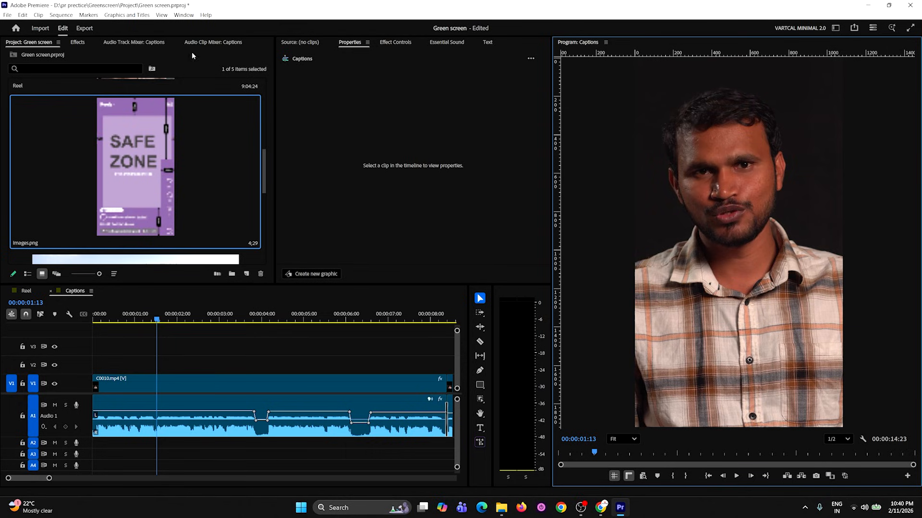
- Apply the saved "text guides" guide template to the Program Monitor
click(165, 15)
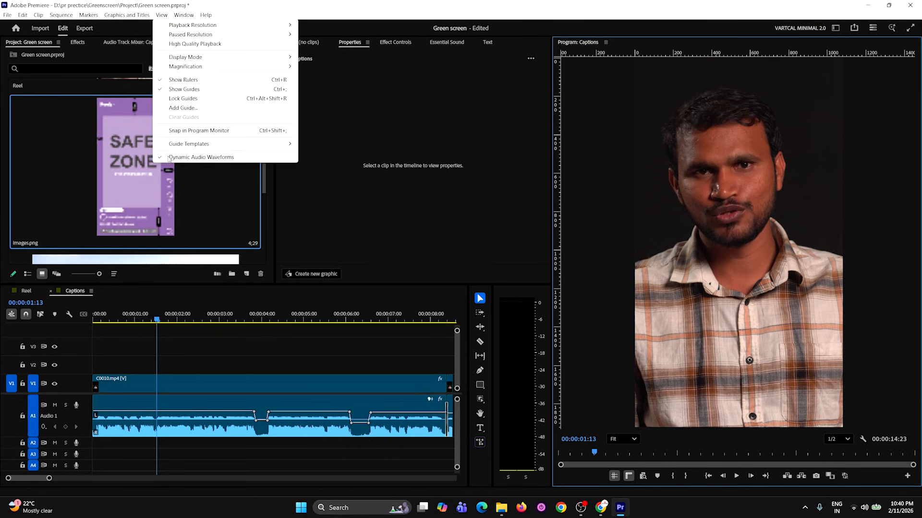
mouse_move(184, 147)
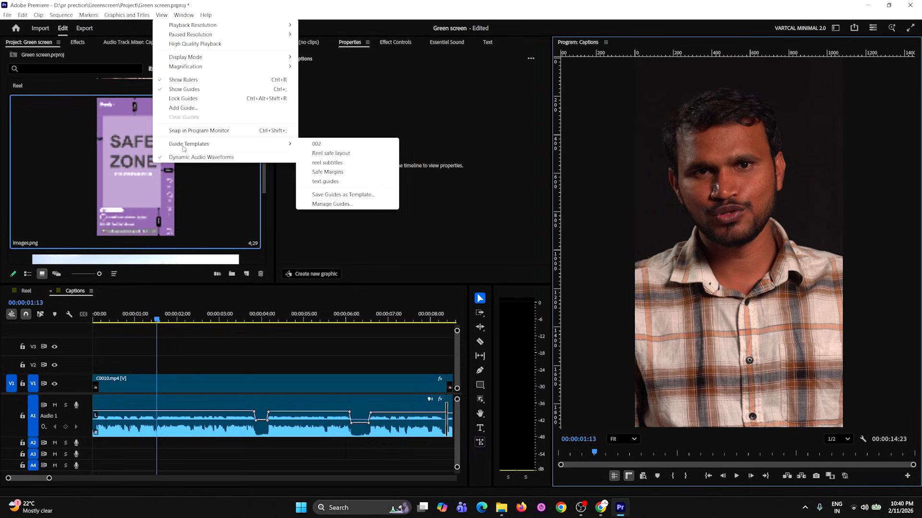
click(325, 182)
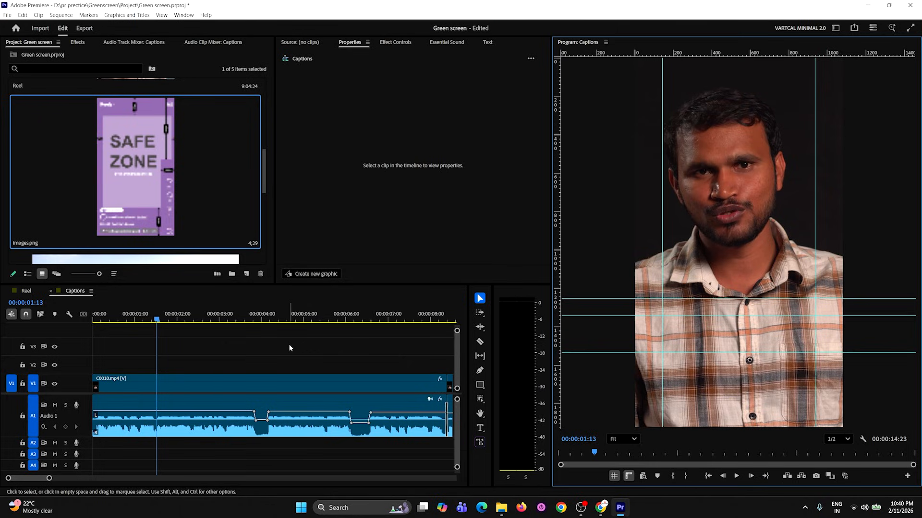
- Play the opening seconds of the Captions sequence to hear the spoken words, and return the playhead to the start
key(Home)
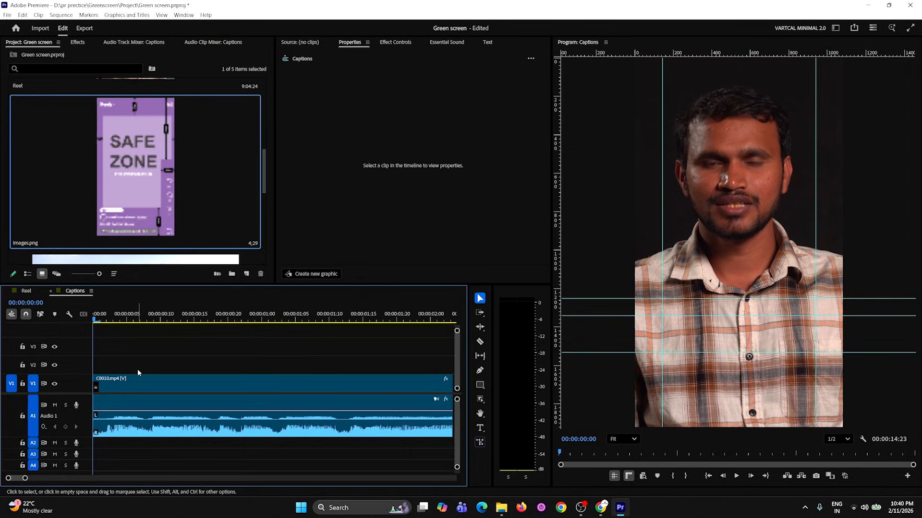
key(=)
key(space)
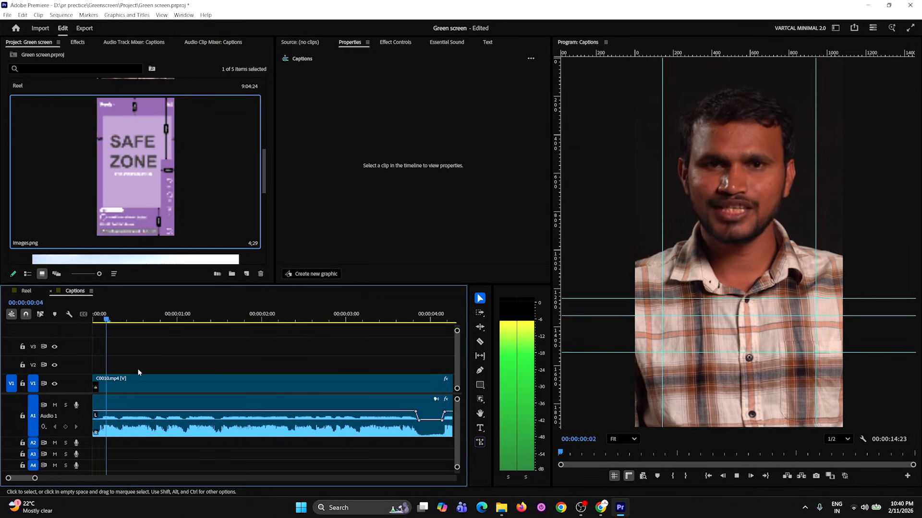
key(space)
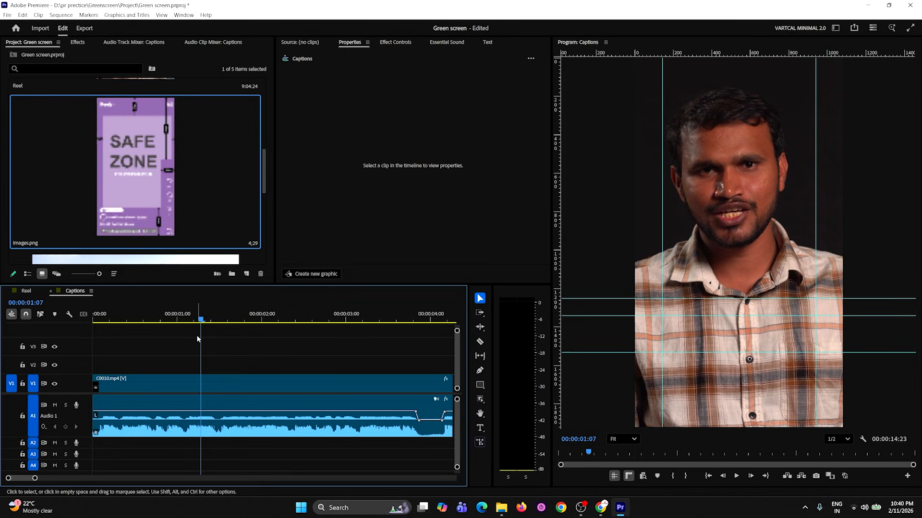
drag(203, 319, 57, 364)
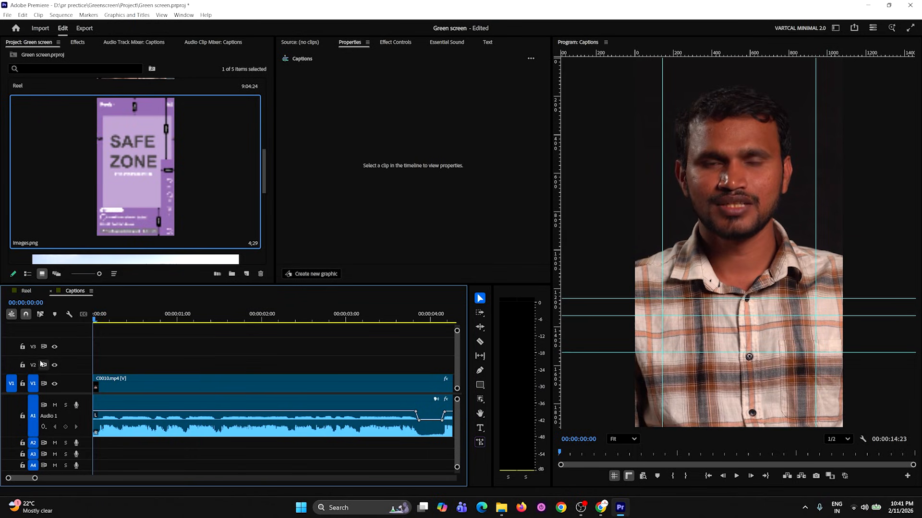
key(space)
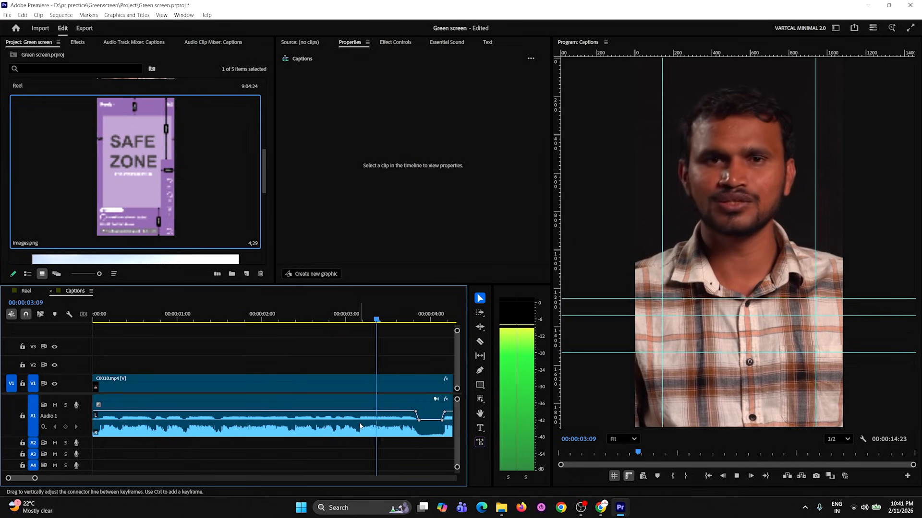
key(minus)
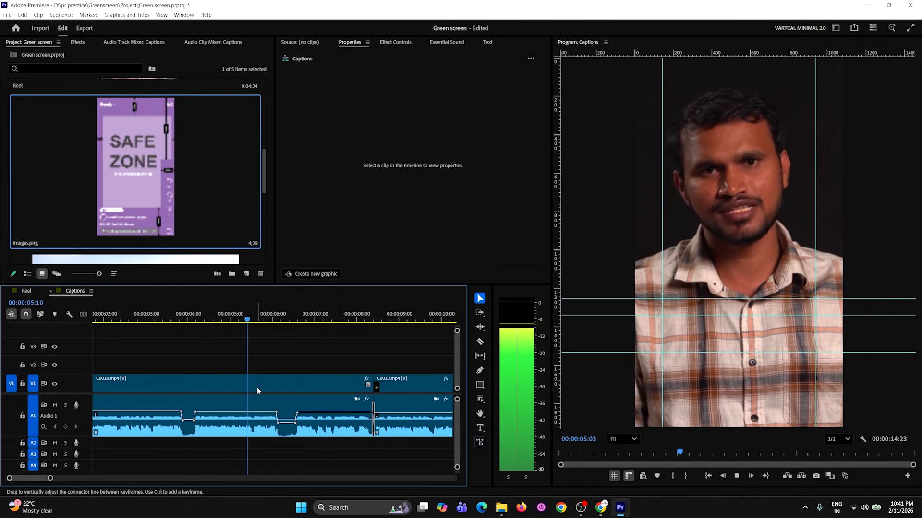
key(space)
drag(266, 320, 1, 392)
key(equal)
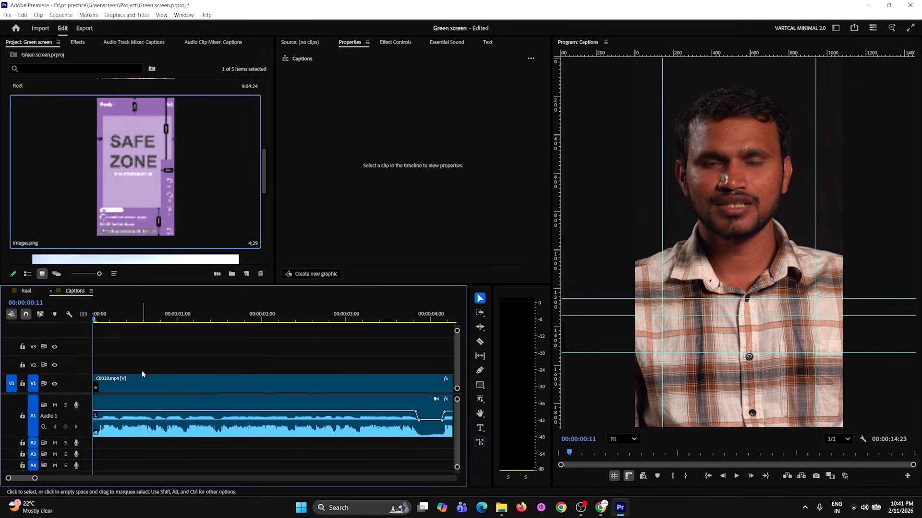
- Add the title "RIGHT NOW" over the chest at the sequence start and move it to fit between the vertical guides
click(479, 428)
click(676, 315)
text(RIGHT)
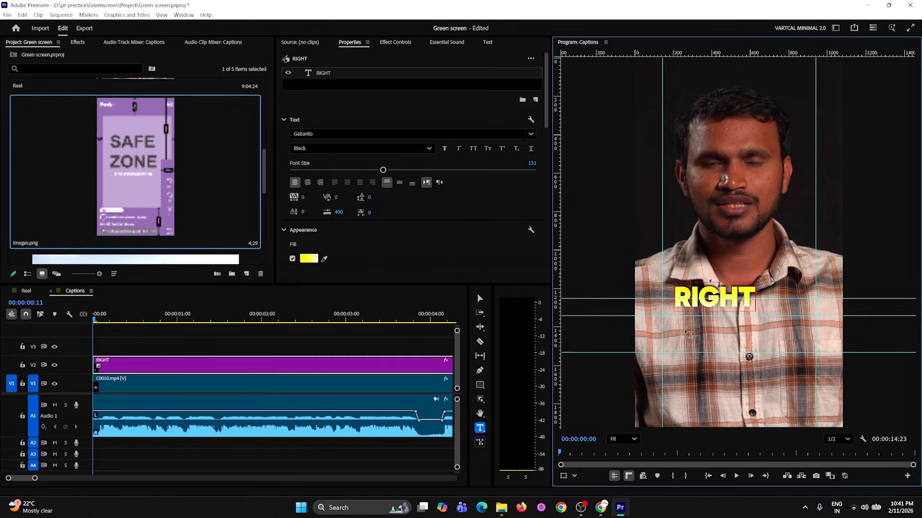
text( BOW)
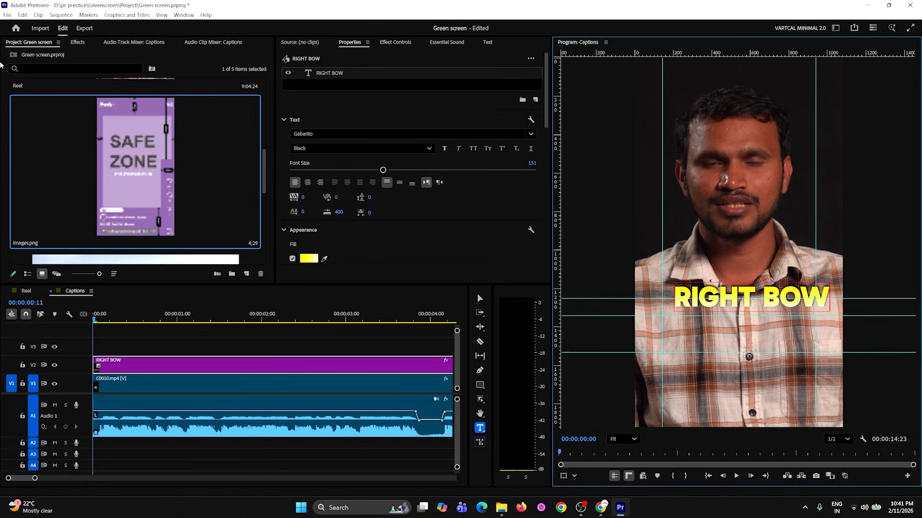
click(479, 298)
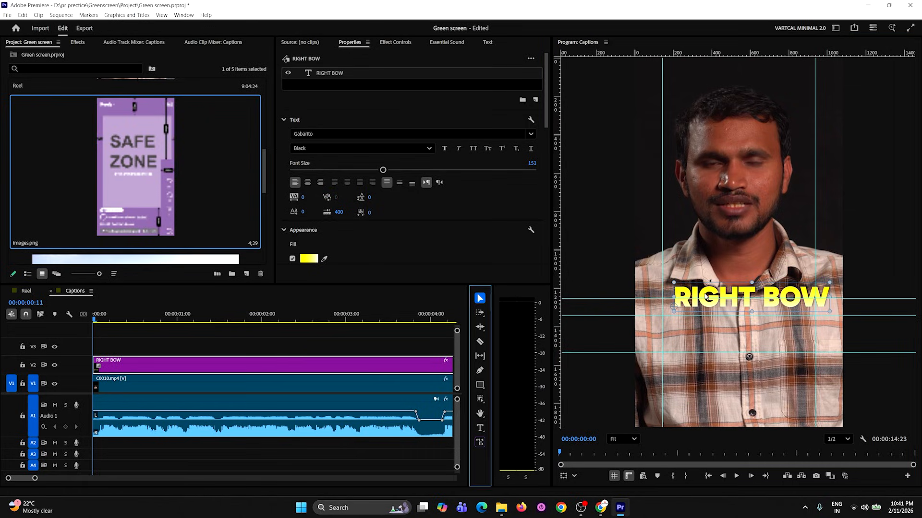
double_click(777, 300)
click(781, 307)
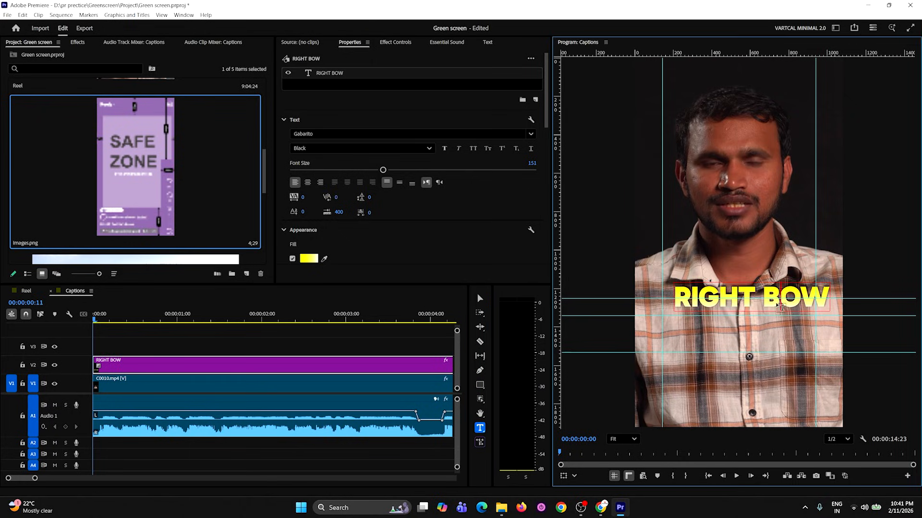
key(BackSpace)
text(N)
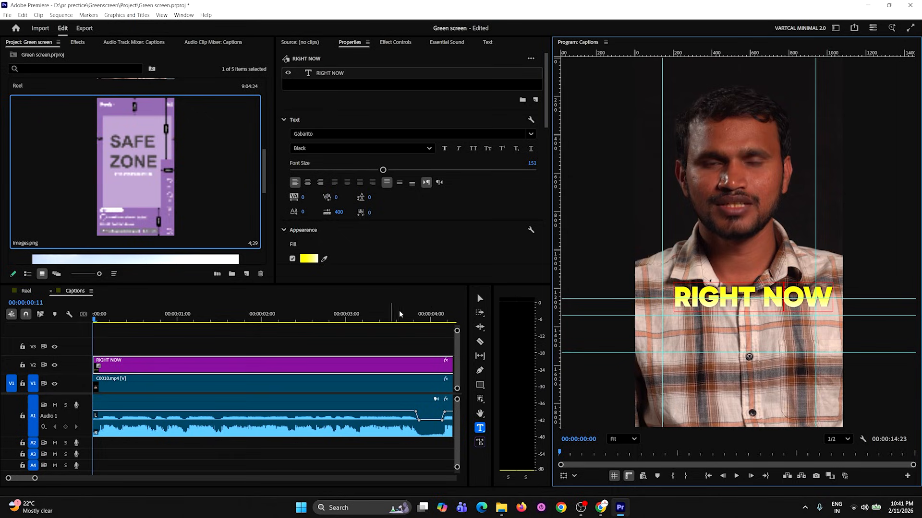
click(479, 299)
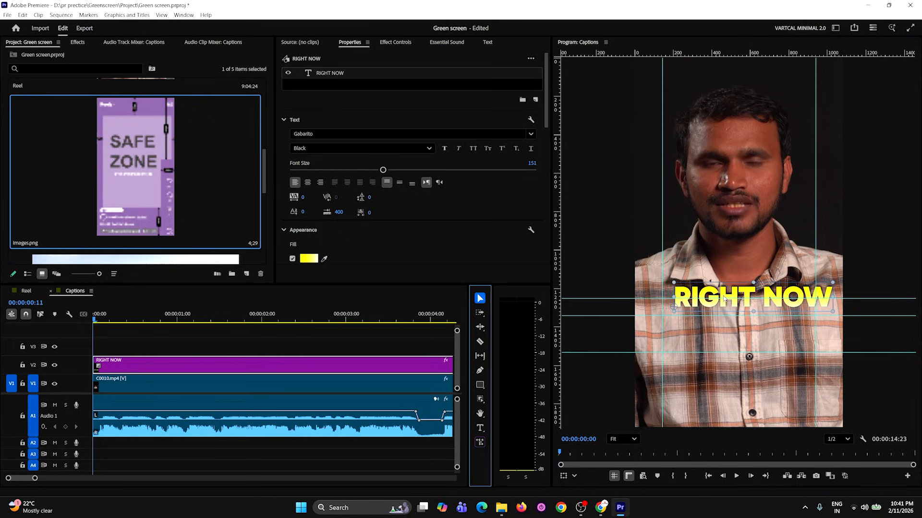
drag(724, 298, 720, 304)
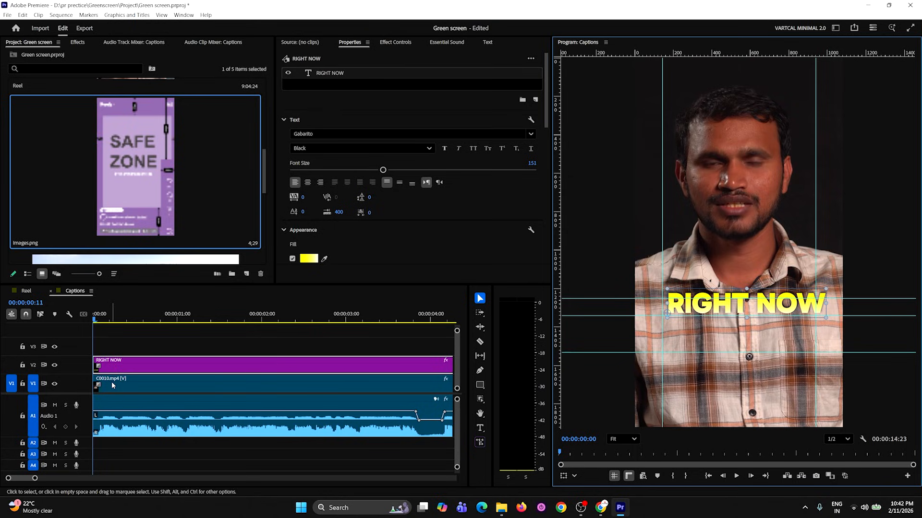
- Try duplicating the RIGHT NOW title clip from V2 onto track V3, and undo the duplication
click(121, 352)
drag(119, 362, 116, 349)
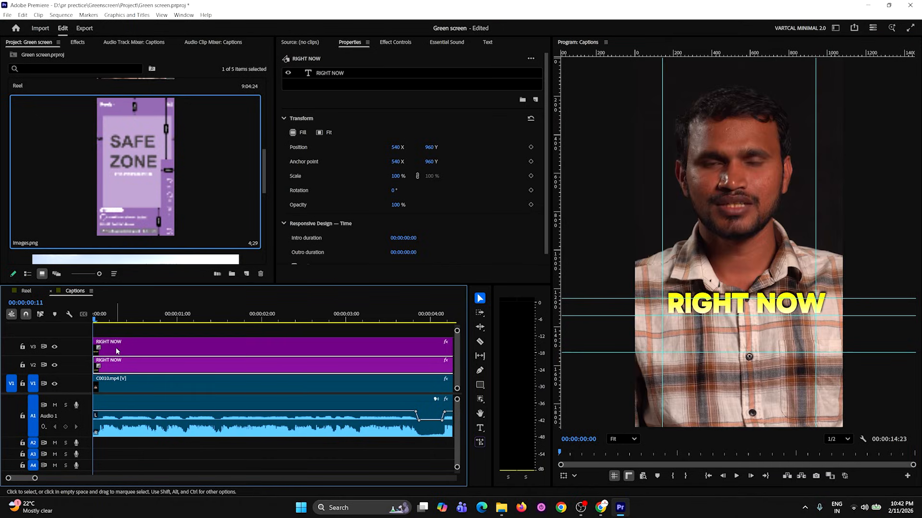
key(ctrl+z)
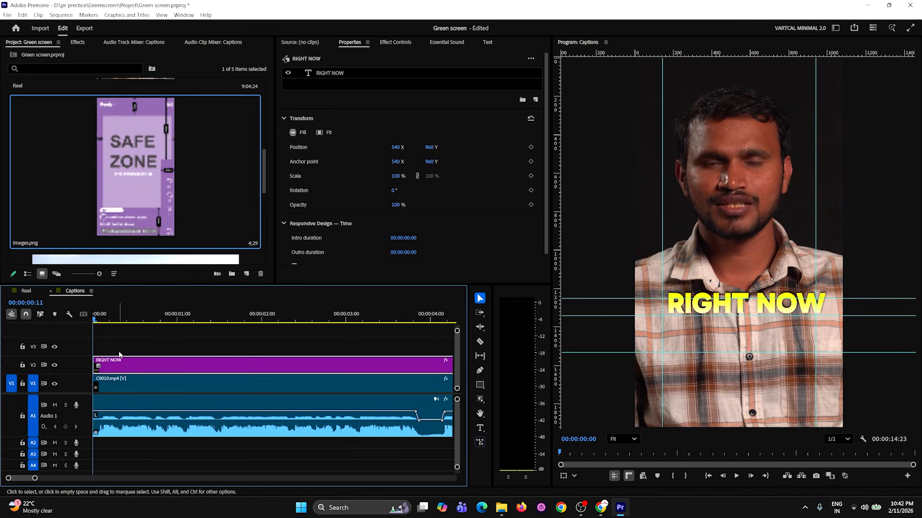
- Duplicate the RIGHT NOW title clip from V2 onto V3 and lower the copy to a vertical position of 1115
drag(122, 360, 122, 349)
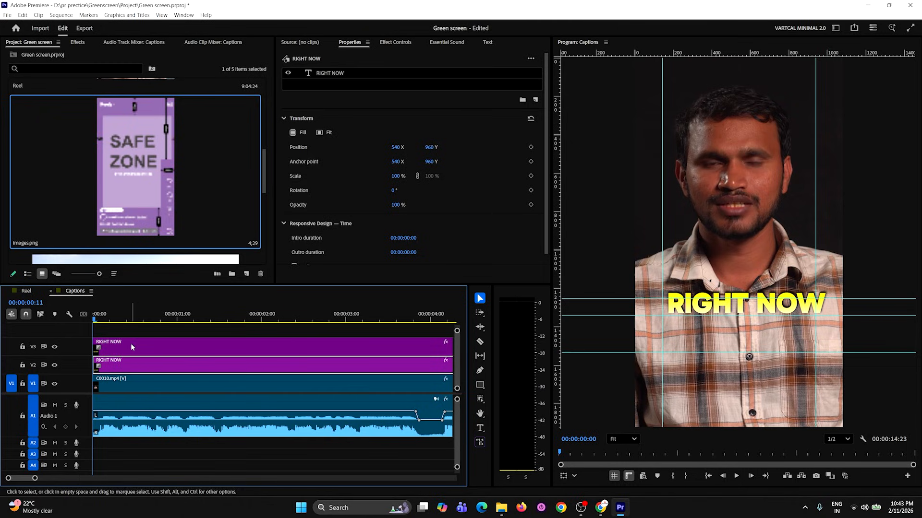
click(131, 346)
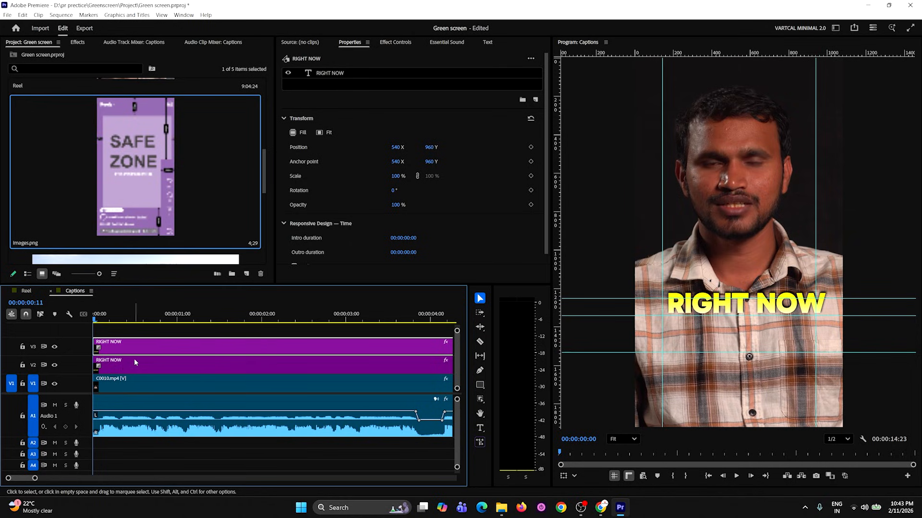
click(120, 364)
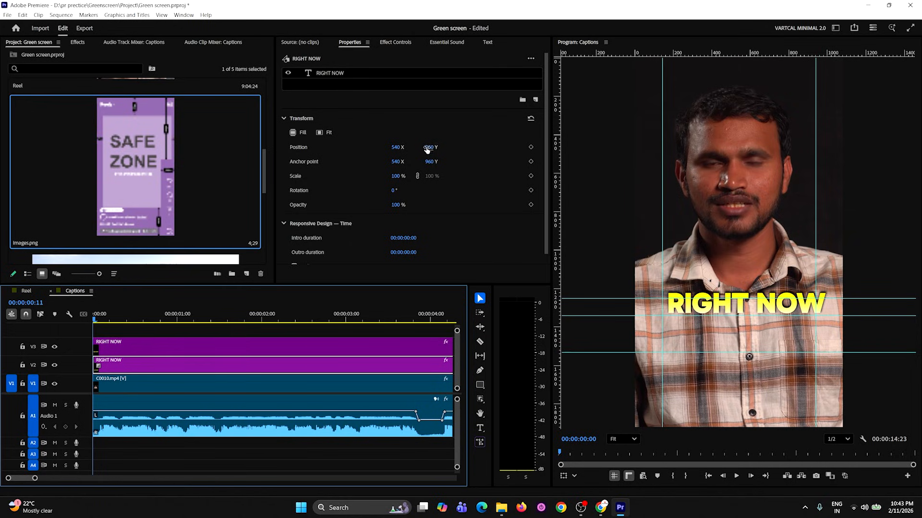
click(112, 352)
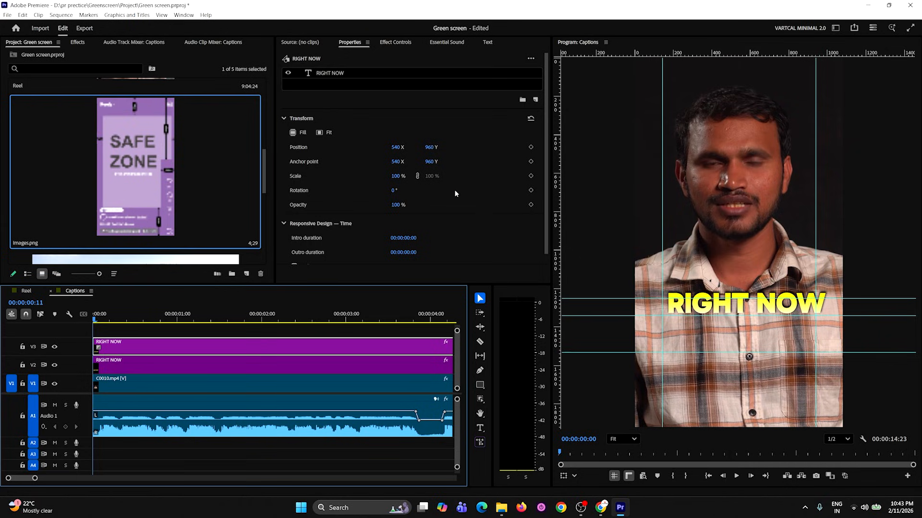
drag(432, 149, 513, 158)
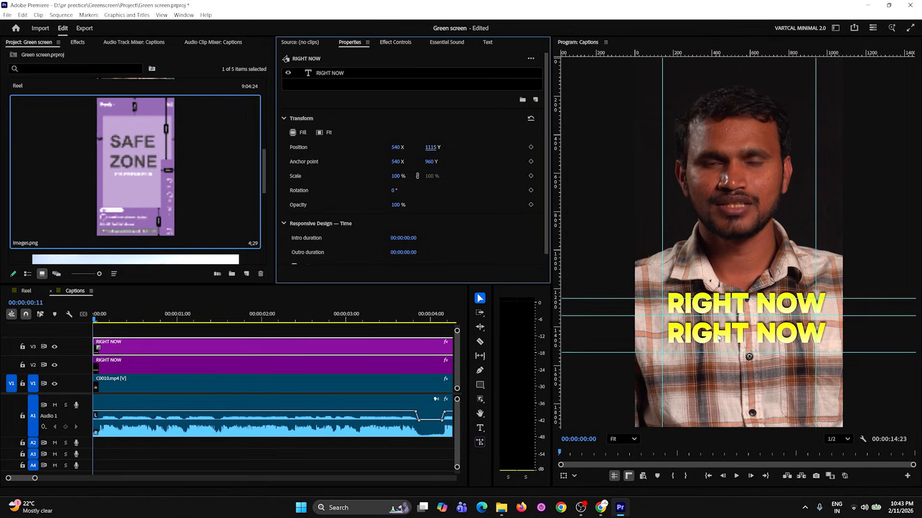
- Change the text of the duplicated title on V3 to "MARKET LO"
click(329, 74)
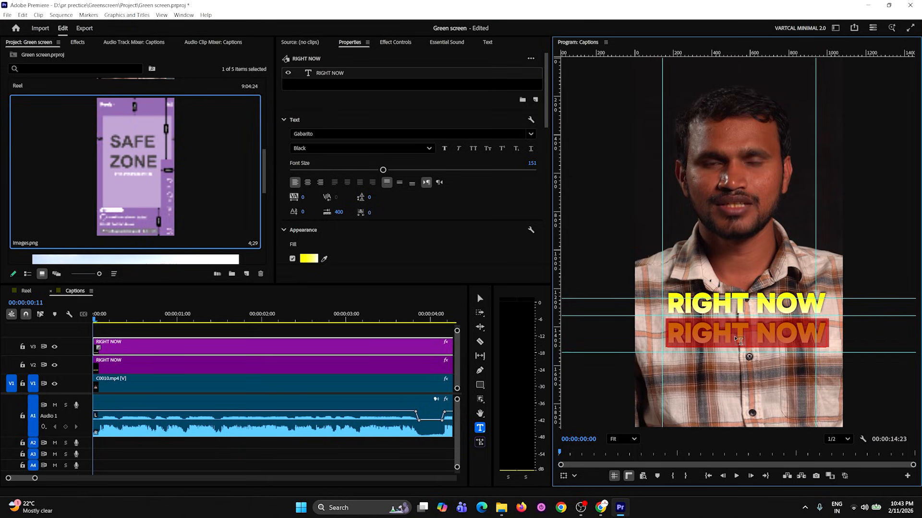
text(MAR)
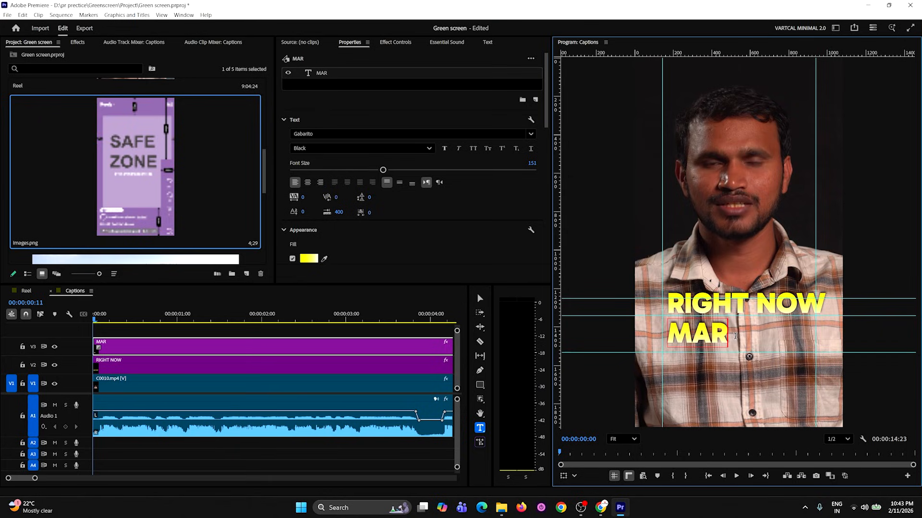
text(KET)
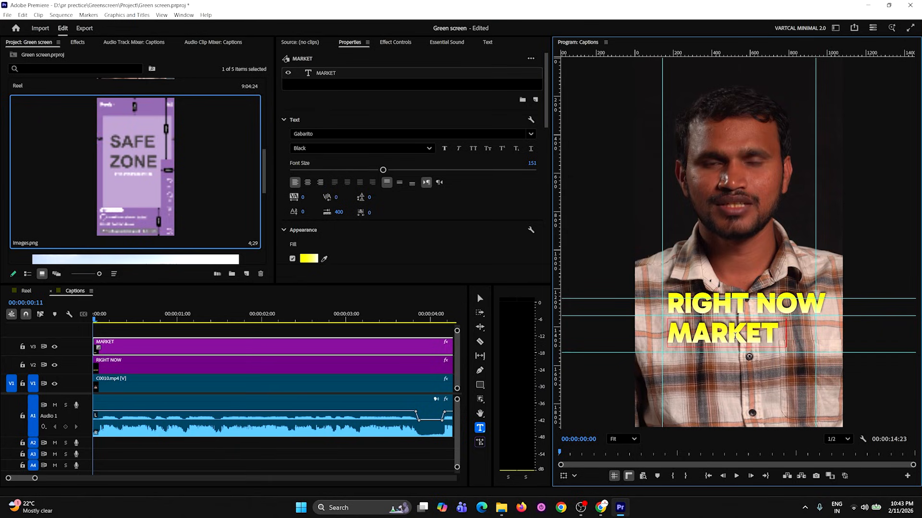
text( LO)
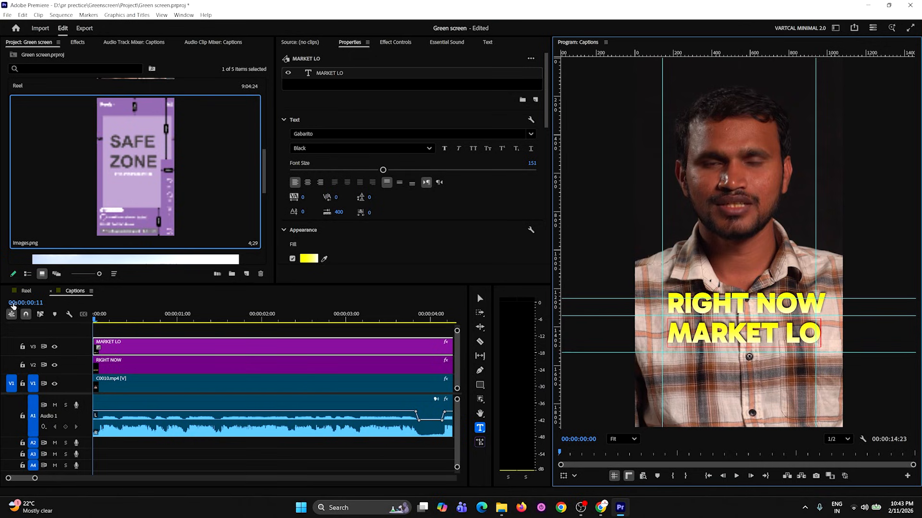
key(Escape)
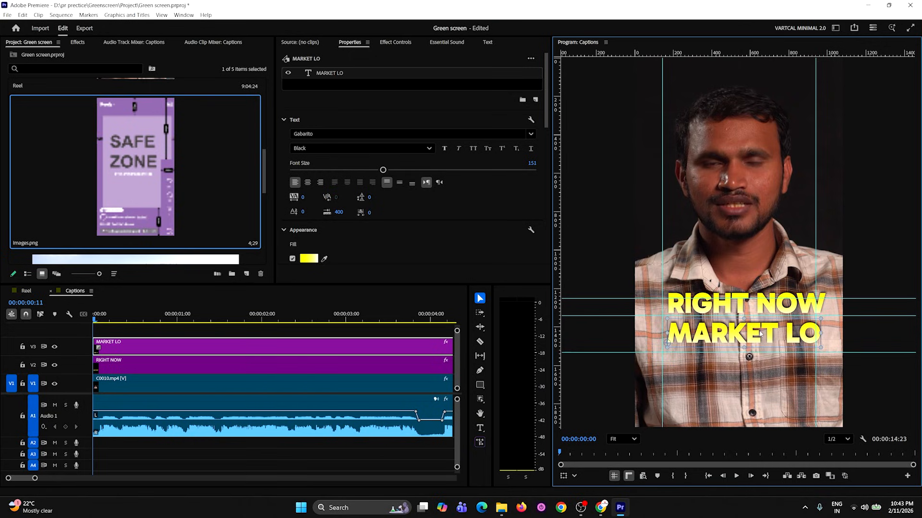
- Align the MARKET LO title with the left vertical and lowest horizontal guides, and lower the middle horizontal guide to the top of its letters
drag(760, 334, 758, 340)
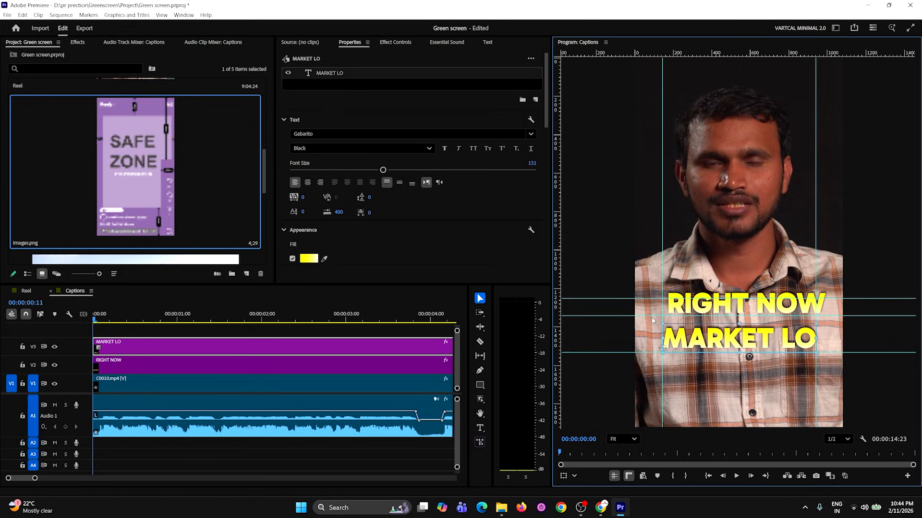
drag(652, 316, 653, 324)
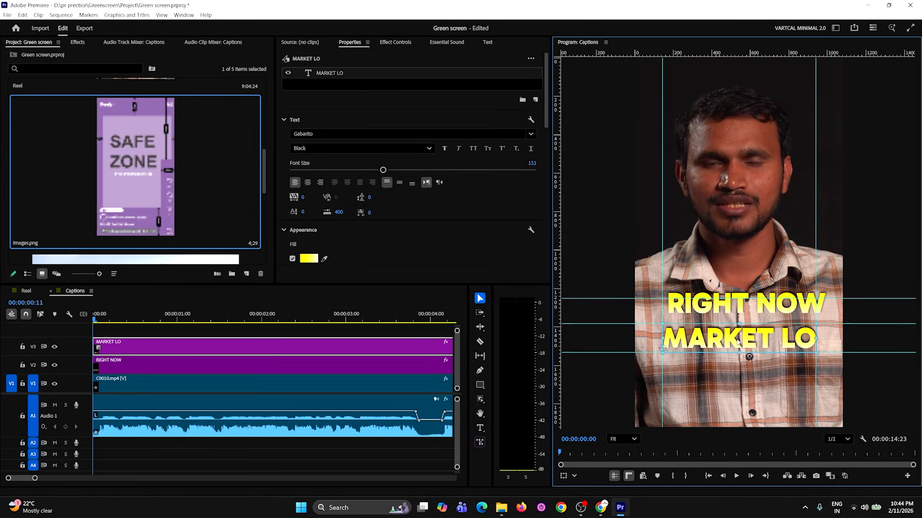
- Change the yellow end of the RIGHT NOW title's gradient fill to white (FFFFFF)
click(115, 364)
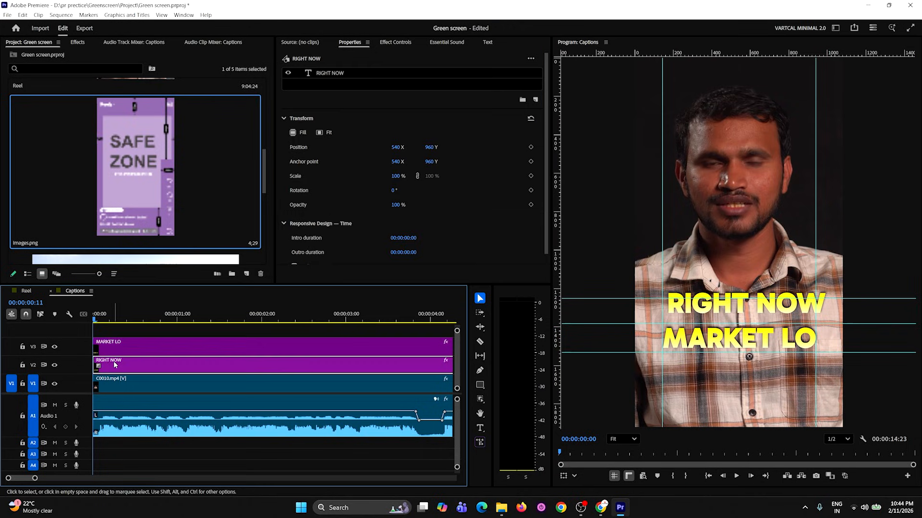
click(335, 73)
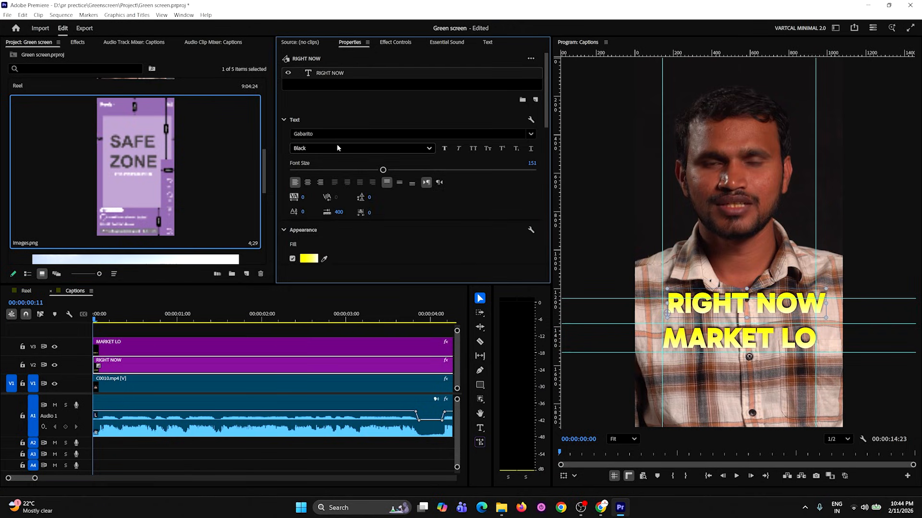
click(308, 259)
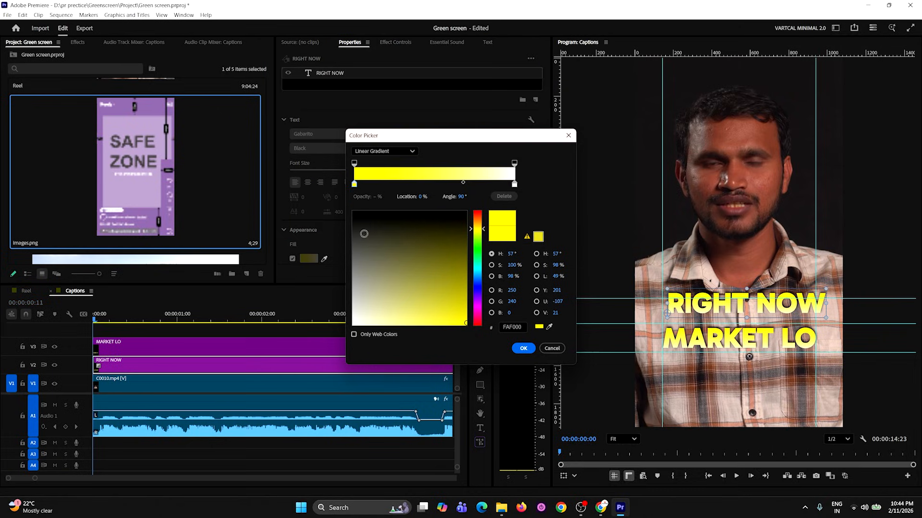
drag(378, 248, 335, 361)
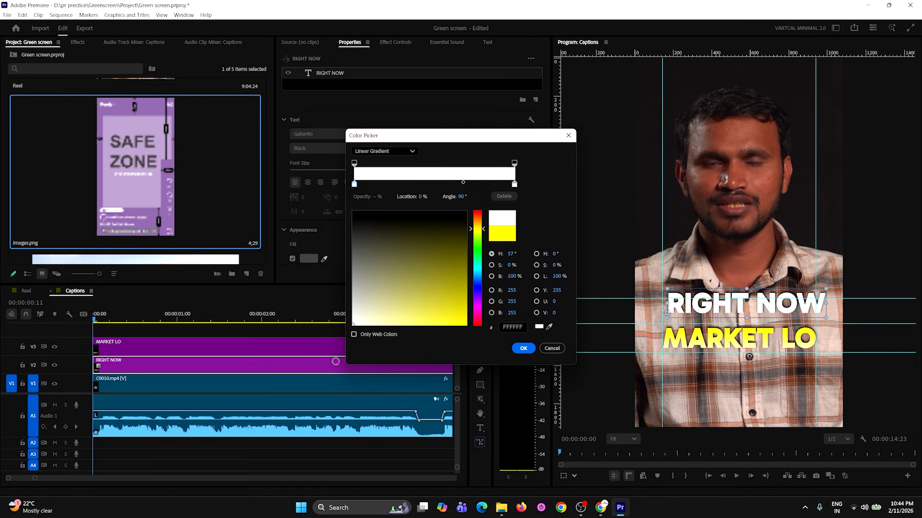
click(523, 349)
- Rewrite the white title on V2 in lowercase as "right now"
click(718, 302)
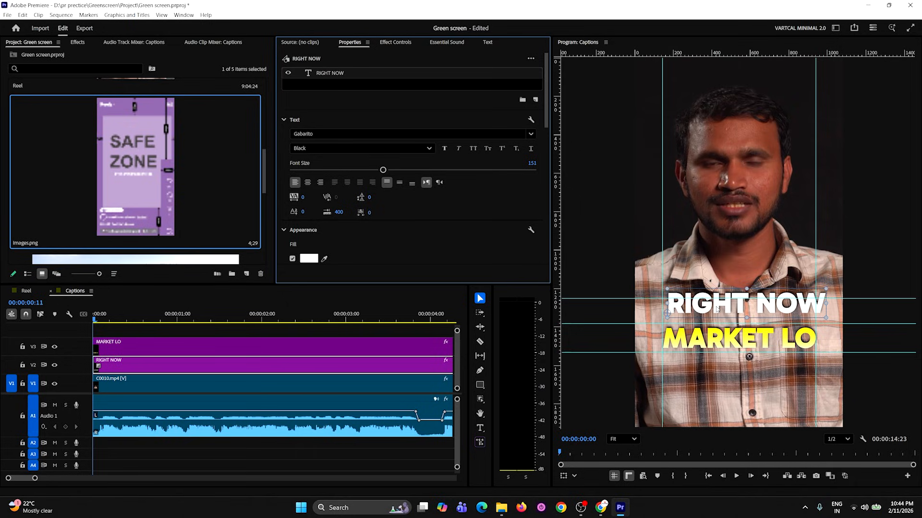
double_click(716, 309)
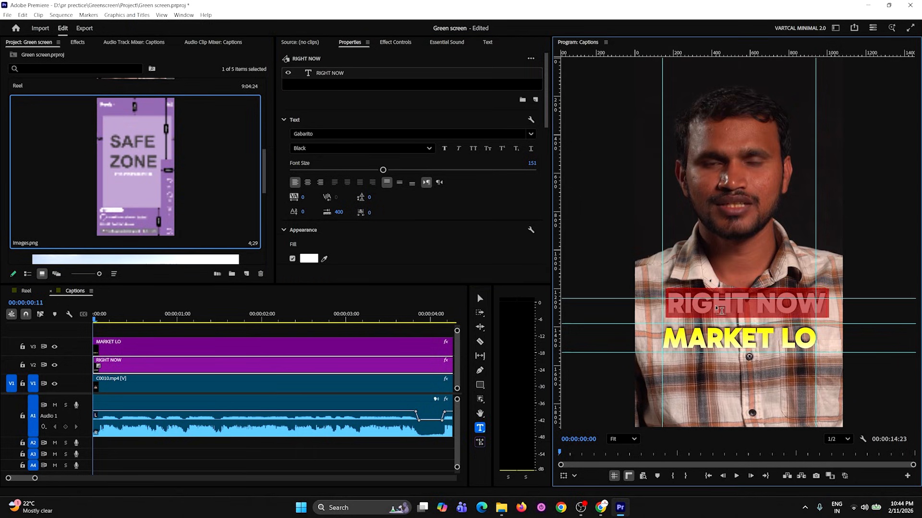
text(right now)
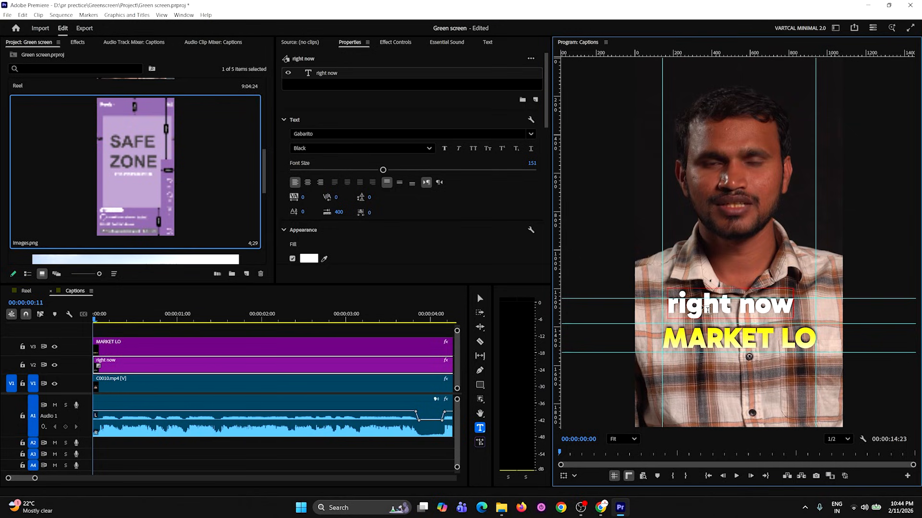
click(478, 299)
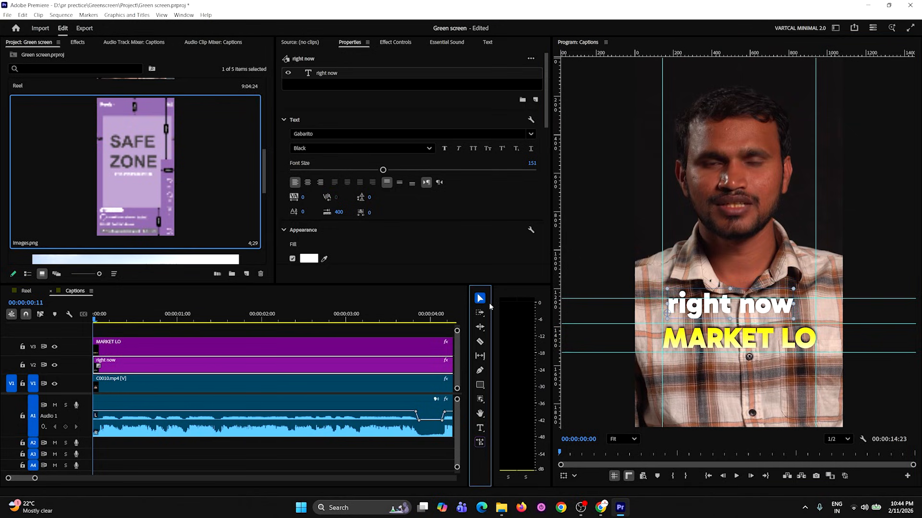
- Move the "right now" title down against the left vertical guide, directly above MARKET LO
click(749, 309)
drag(749, 309, 747, 317)
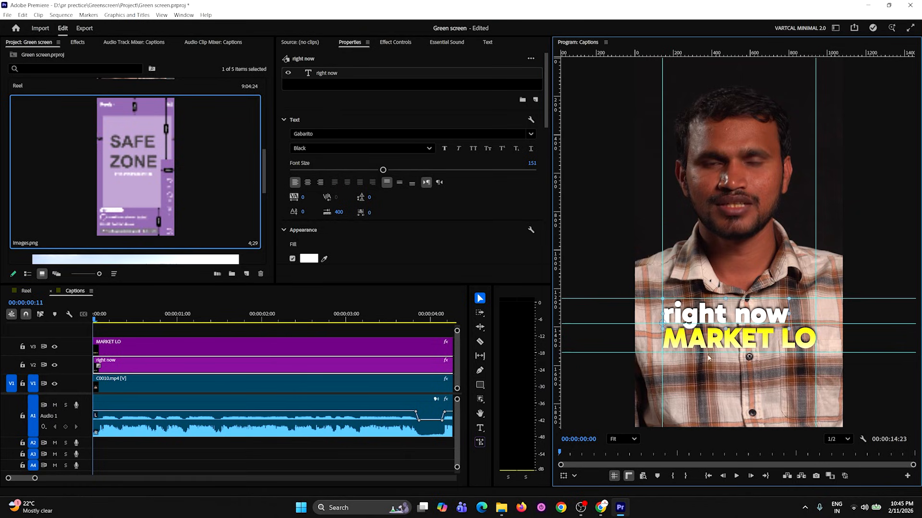
click(601, 391)
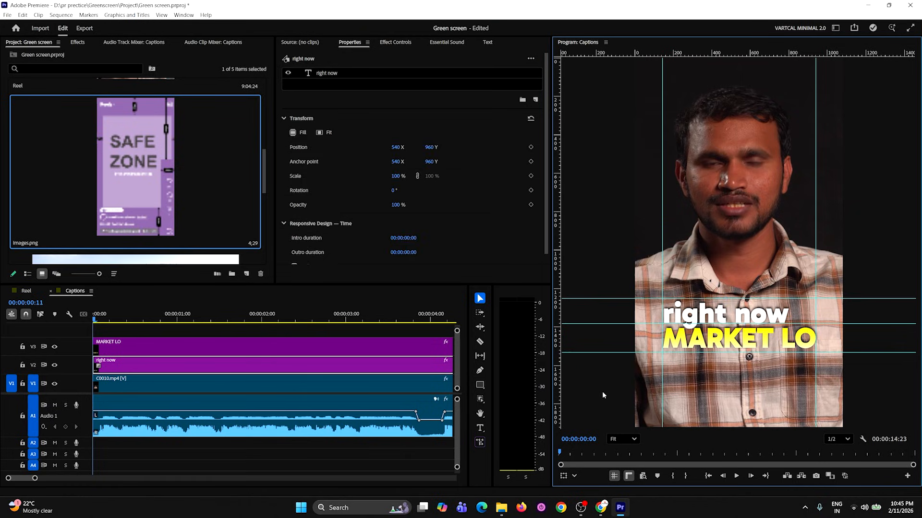
- Try the SemiBold and Medium font styles on the "right now" title
click(717, 317)
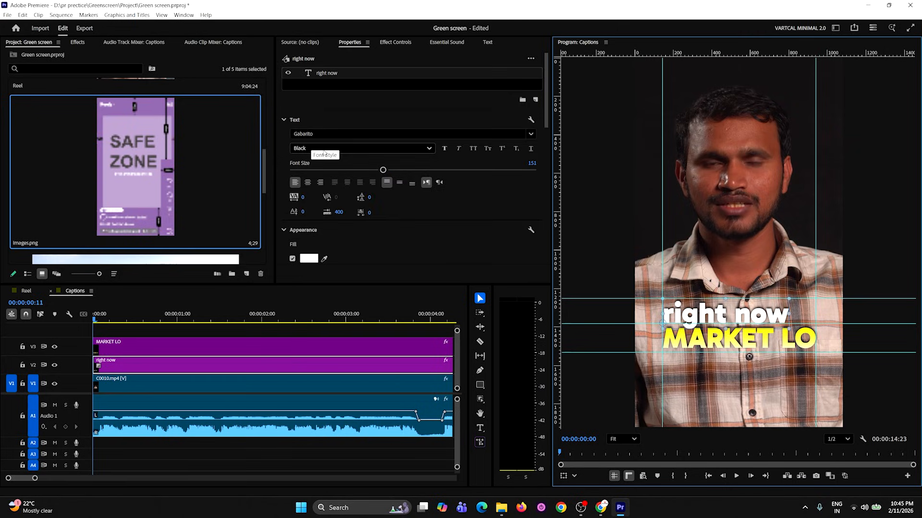
click(422, 149)
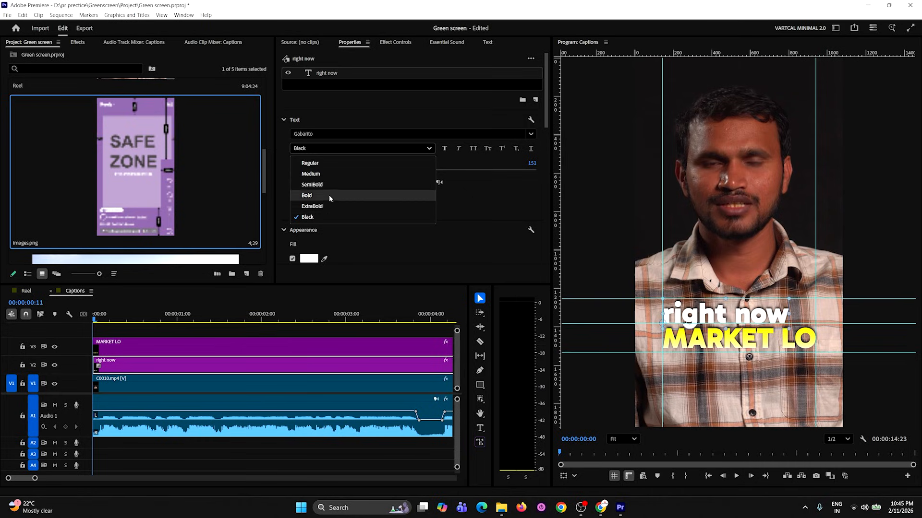
click(320, 185)
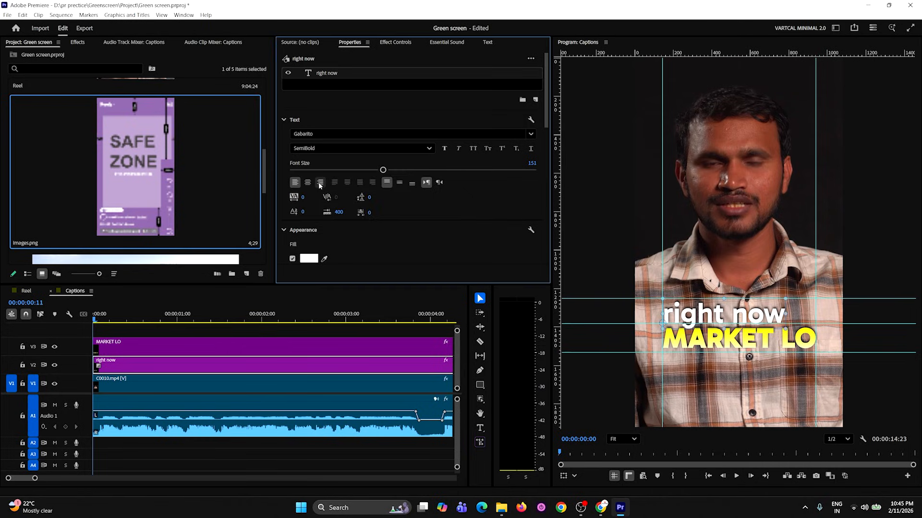
click(310, 149)
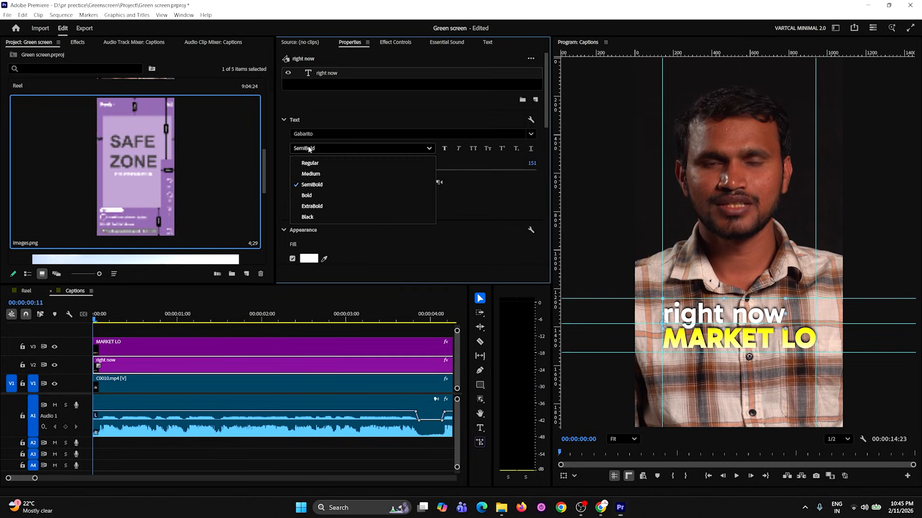
click(311, 179)
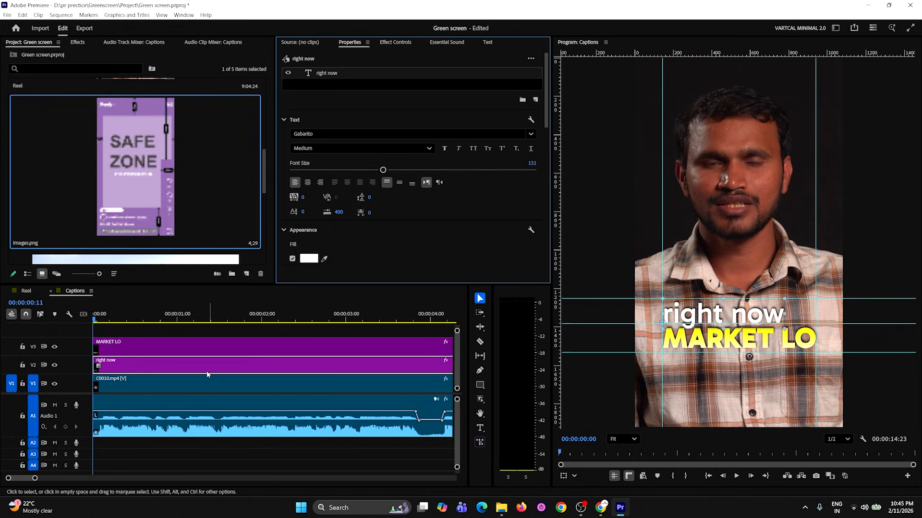
- Review the font style options for the MARKET LO title and keep Black selected
click(140, 343)
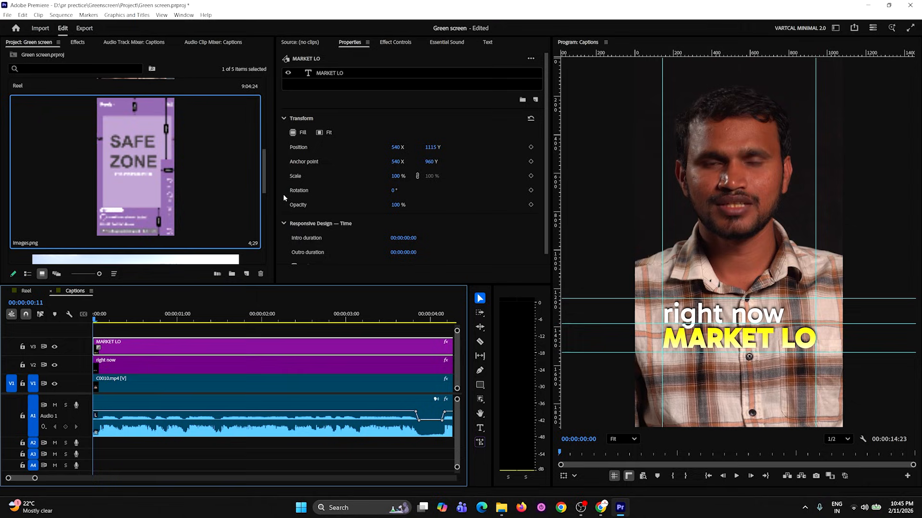
click(331, 72)
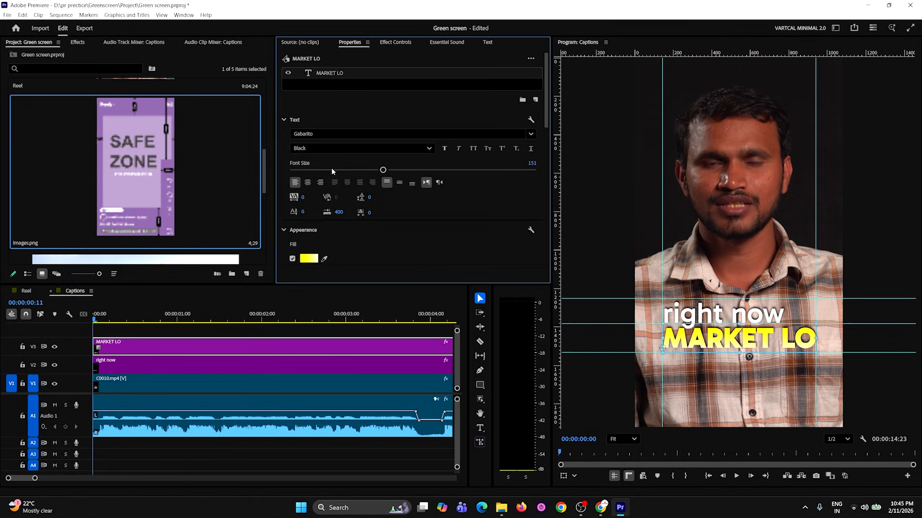
click(364, 150)
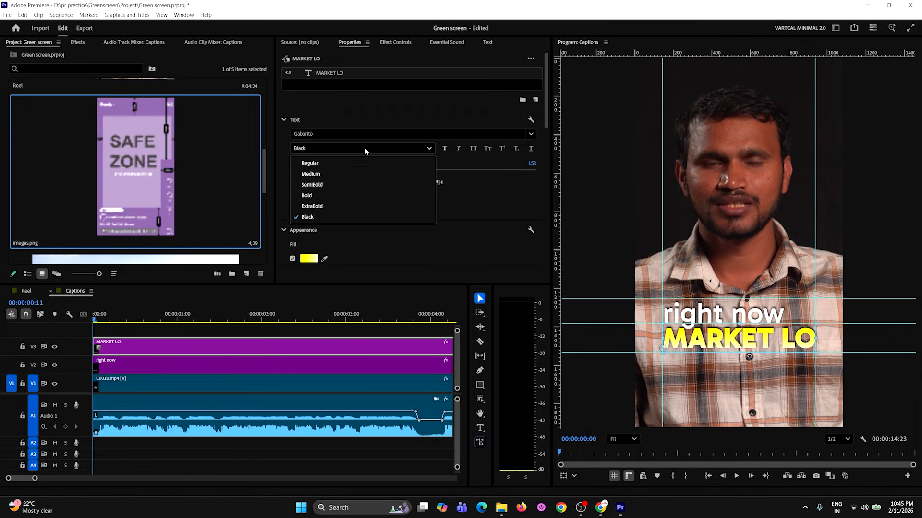
click(327, 217)
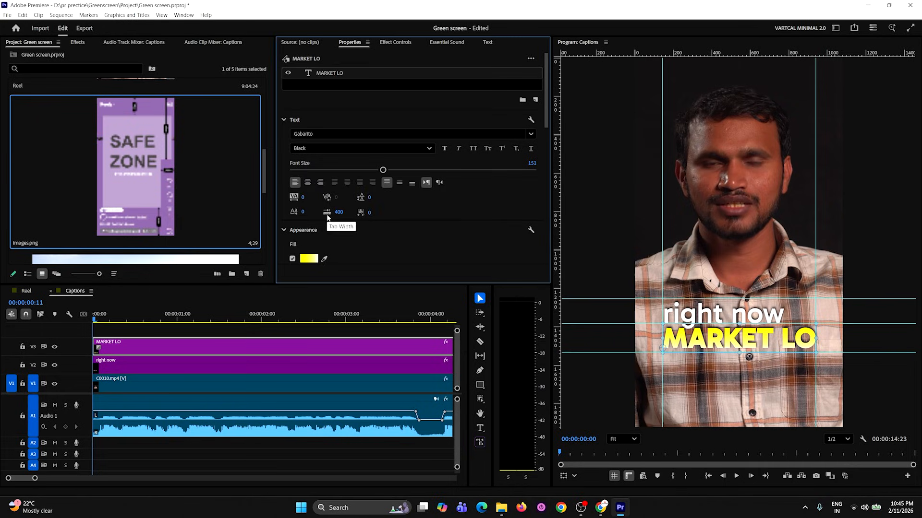
- Set the "right now" title to the SemiBold font style and reduce its font size to 102
click(132, 362)
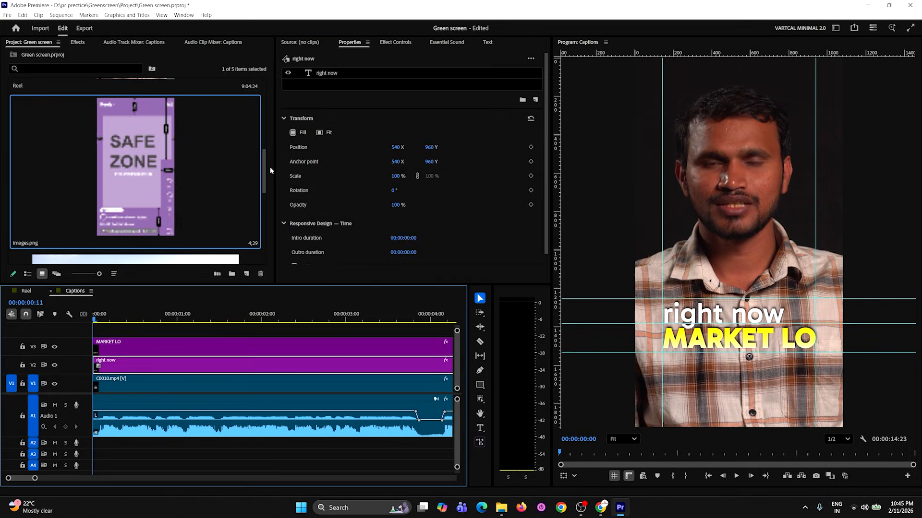
click(329, 75)
click(428, 148)
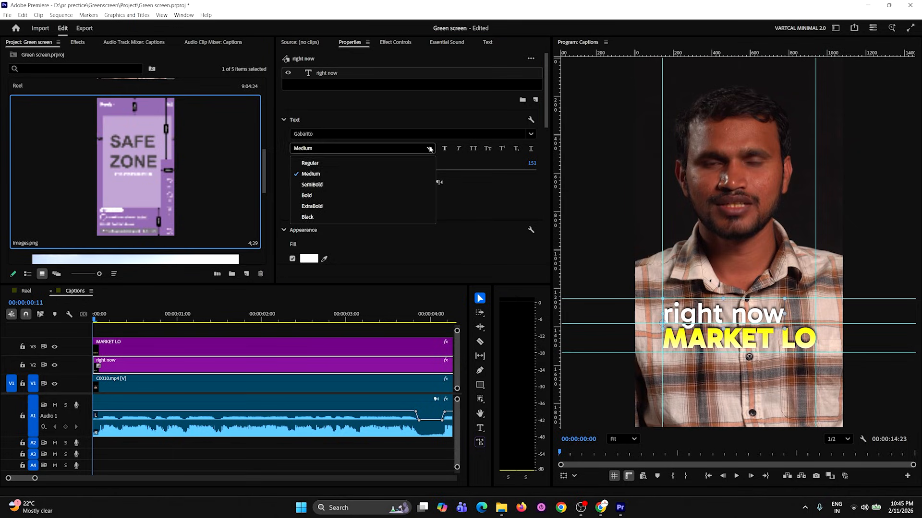
click(309, 186)
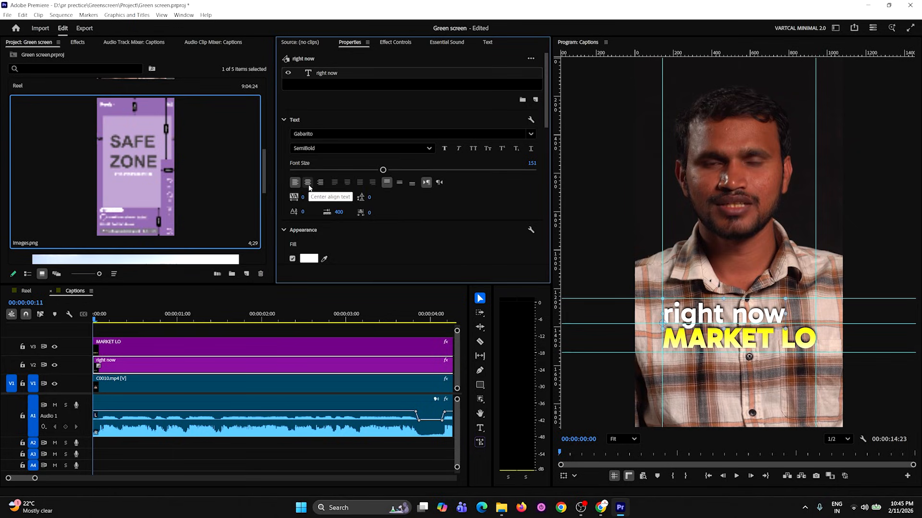
drag(382, 171, 353, 176)
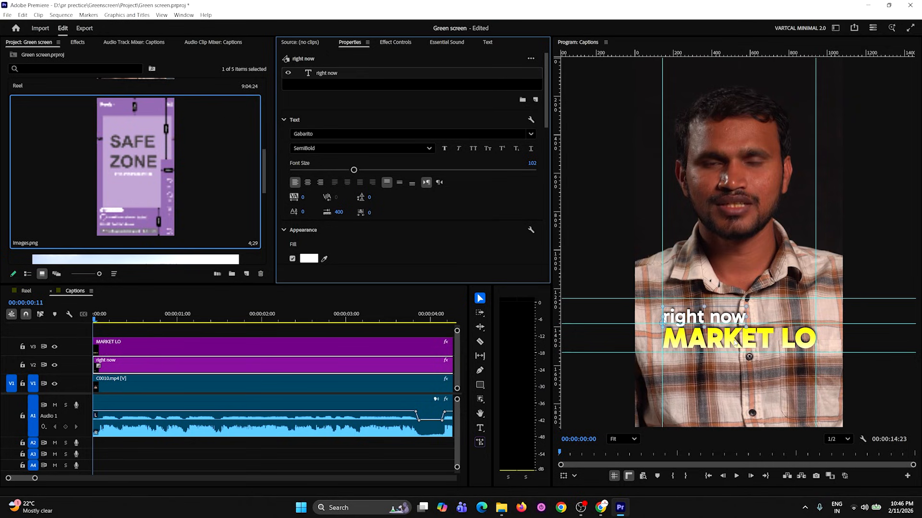
- Try shifting the "right now" title to the right above MARKET LO, and return it to the left vertical guide
drag(731, 320, 766, 323)
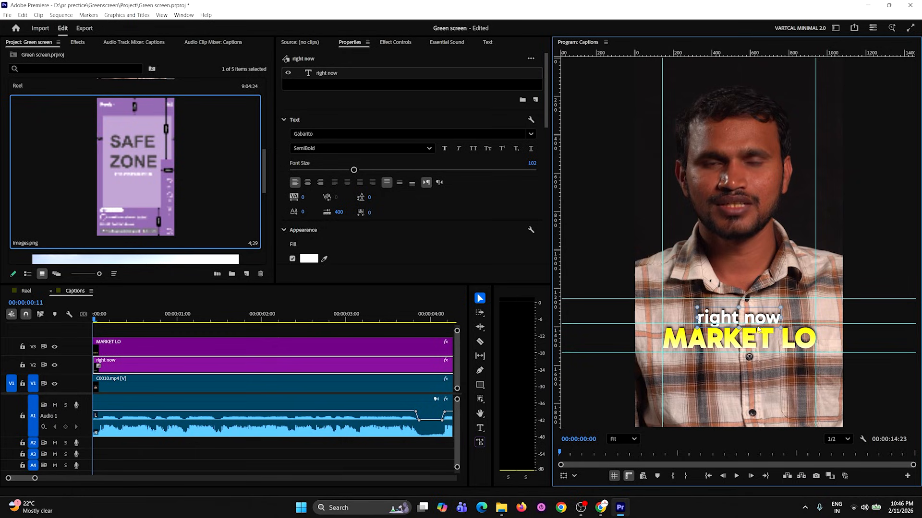
drag(762, 322, 721, 324)
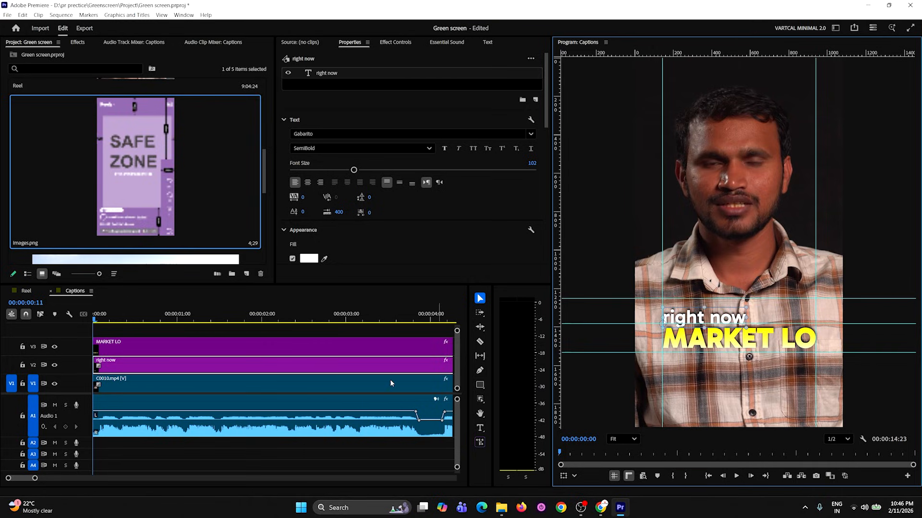
click(215, 331)
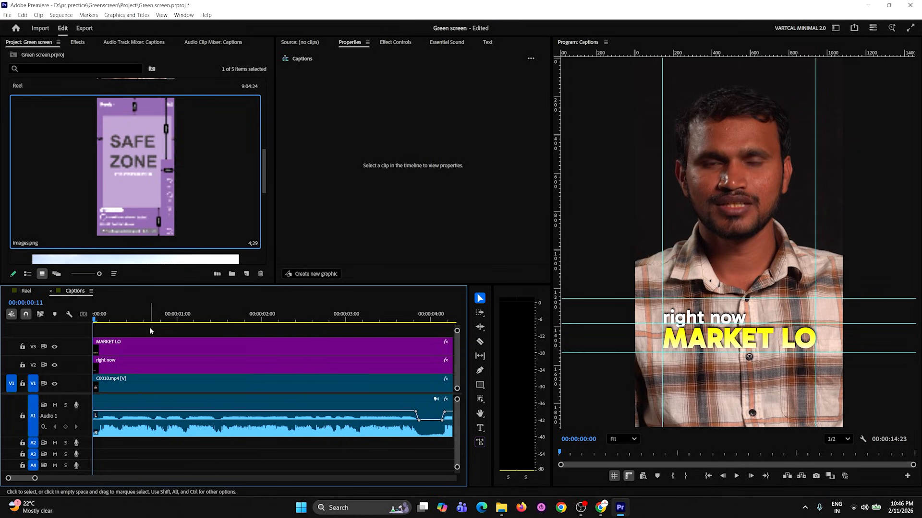
- Trim the caption clip starts to the spoken words, with "right now" beginning just after the sequence start and MARKET LO at 00:00:00:13
key(minus)
key(minus)
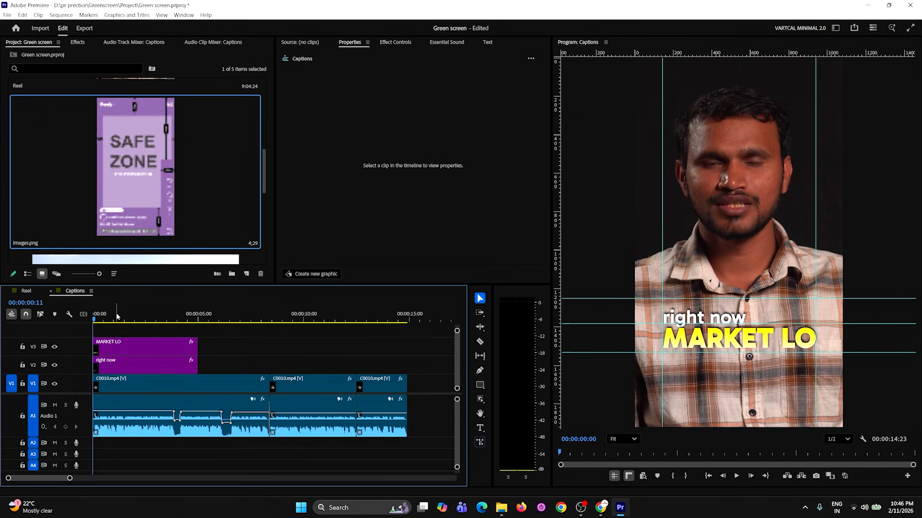
key(equal)
key(equal)
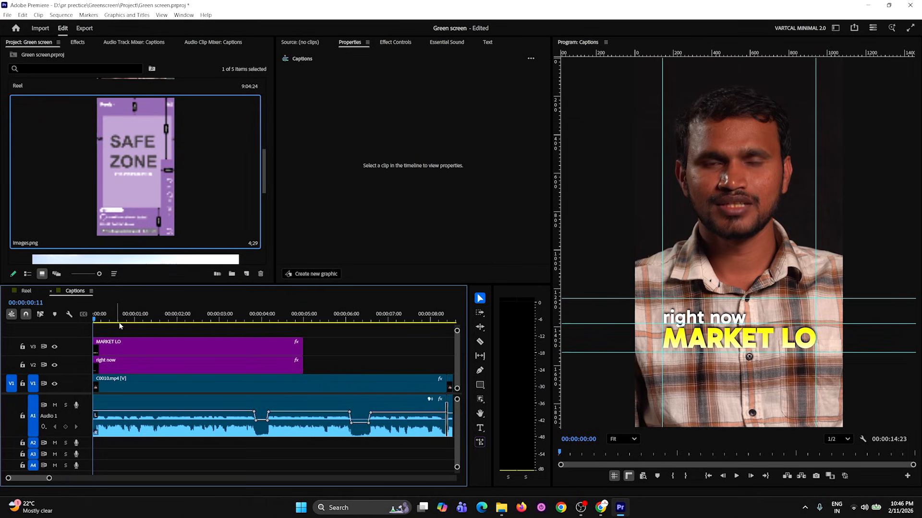
key(space)
key(space)
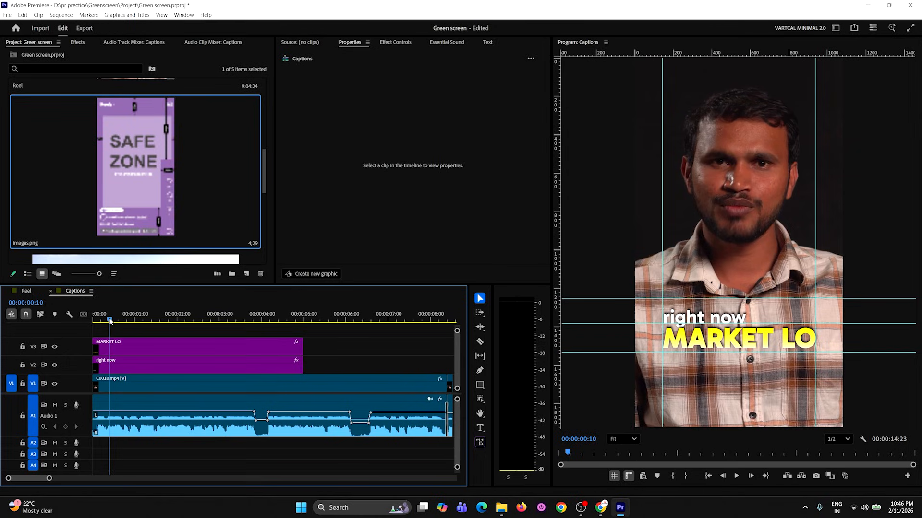
click(106, 323)
key(equal)
key(equal)
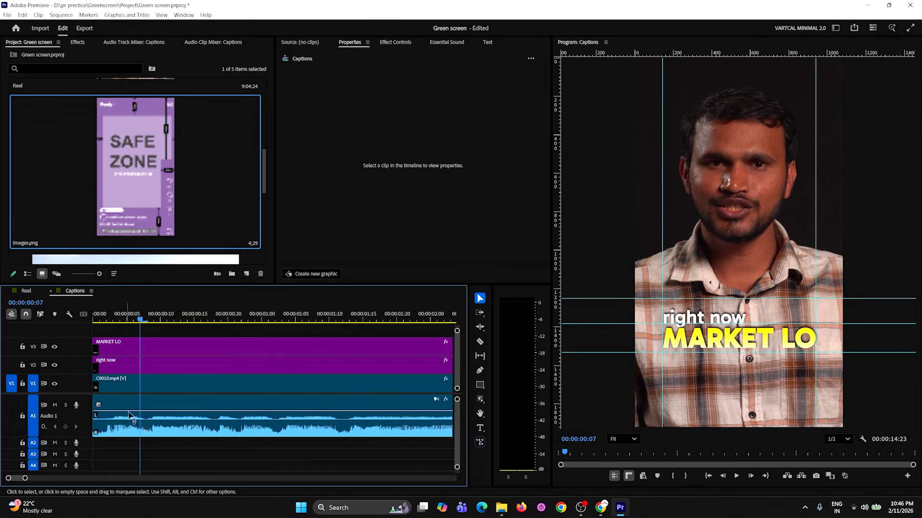
key(space)
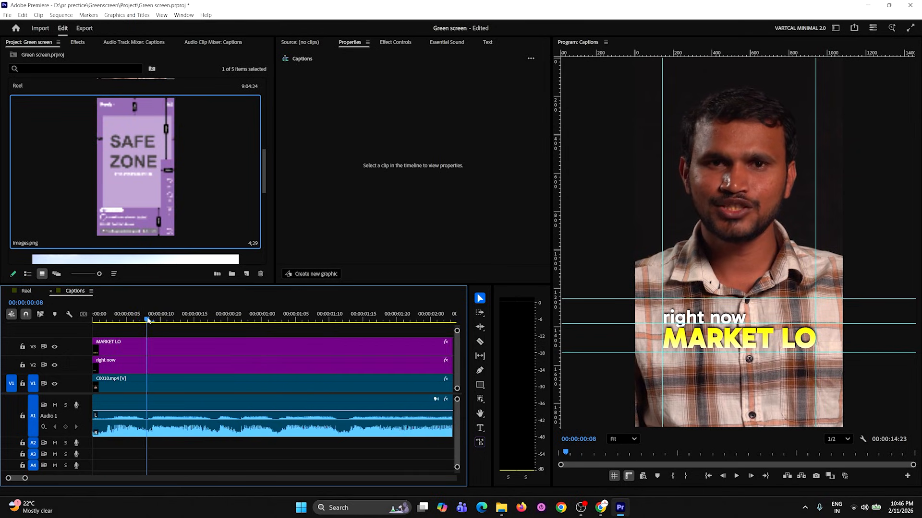
key(space)
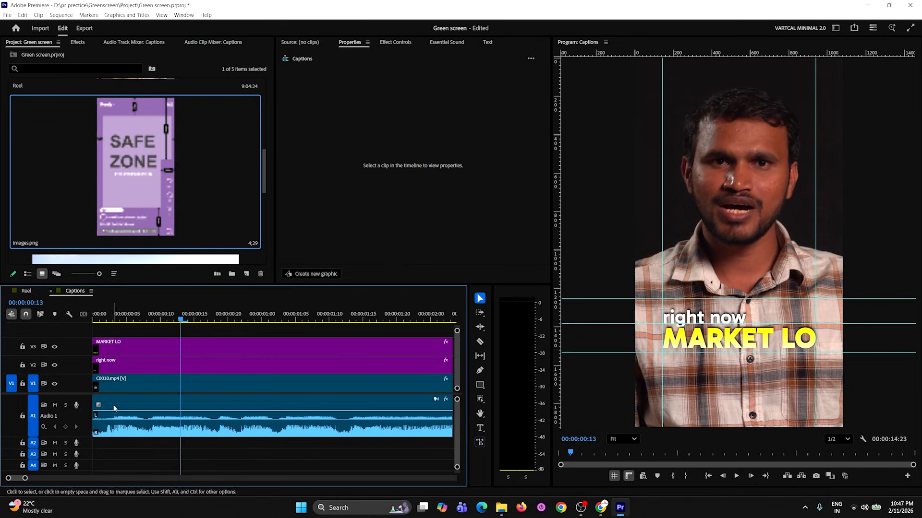
drag(94, 366, 183, 351)
- Play the captions from the start and trim the ends of both title clips to 00:00:01:02
drag(175, 311, 94, 322)
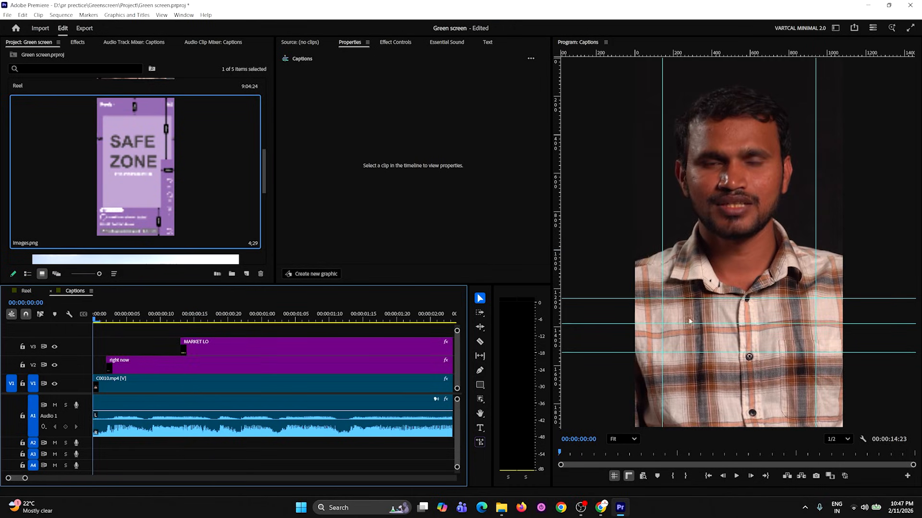
key(space)
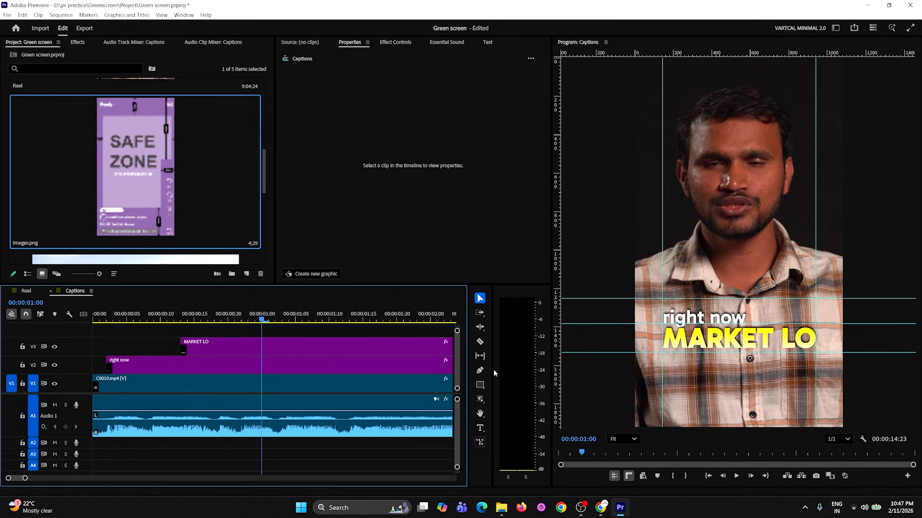
key(space)
key(Left)
key(Left)
key(Left)
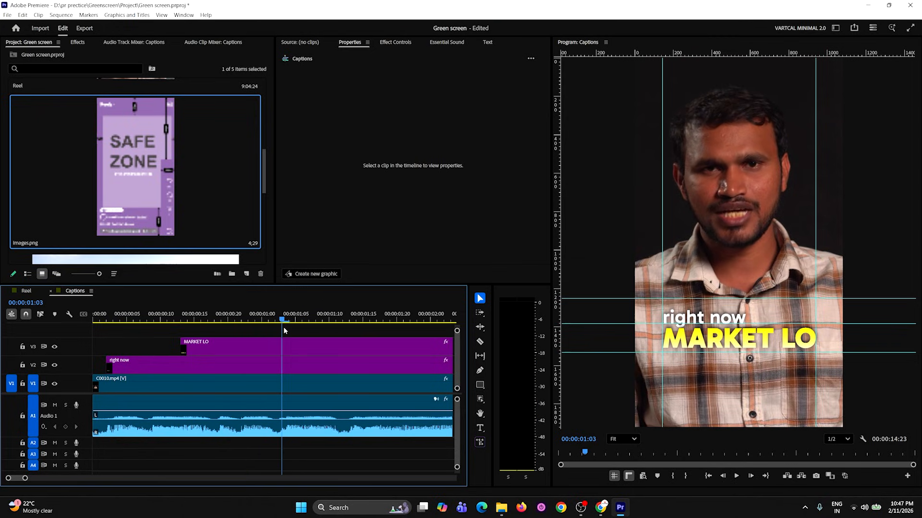
key(minus)
key(minus)
drag(331, 341, 139, 345)
click(167, 345)
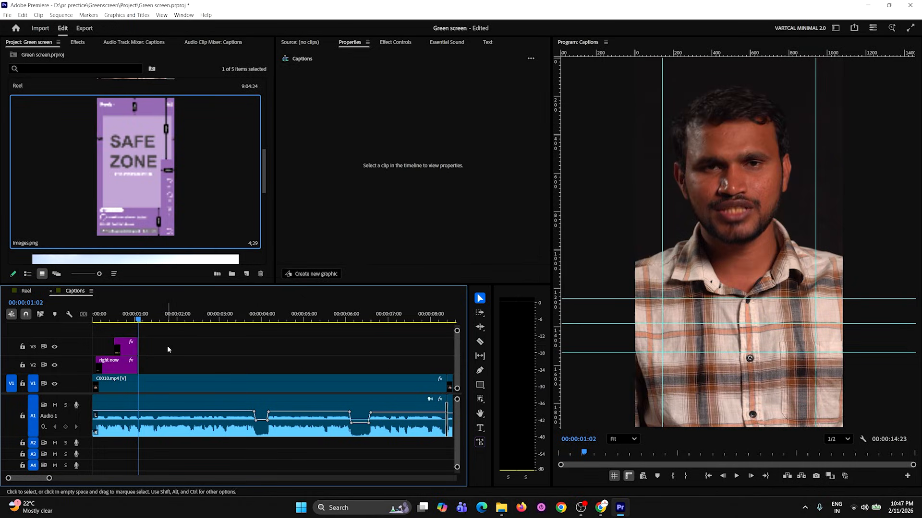
- Try the Hello Bloomie Script font on the MARKET LO title, and undo the font change
key(equal)
key(Up)
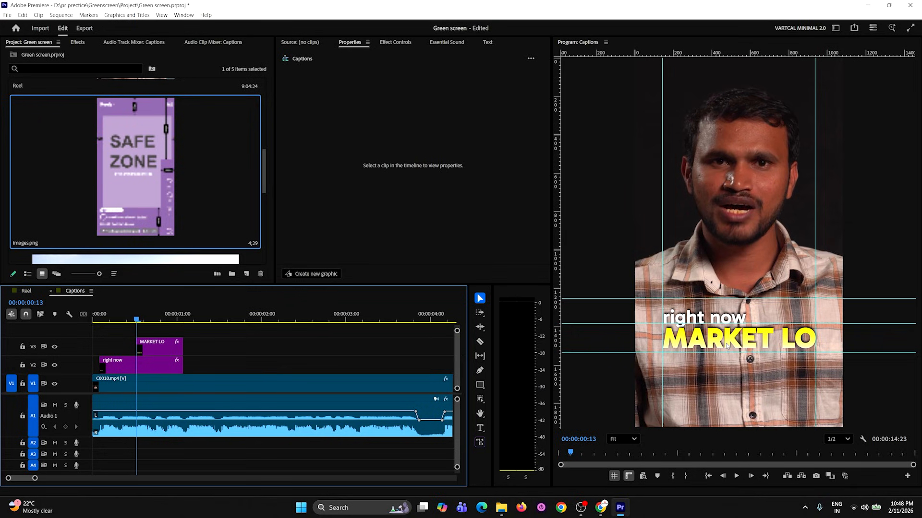
click(754, 344)
click(163, 351)
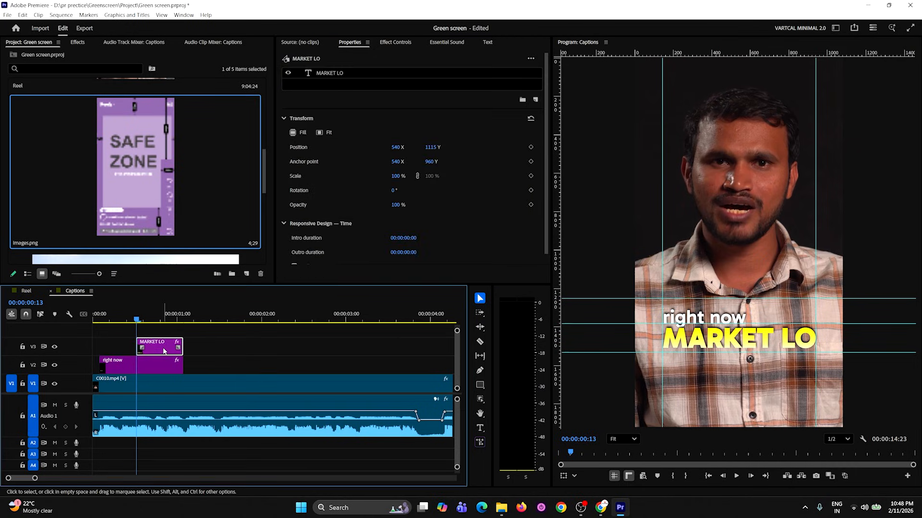
click(349, 72)
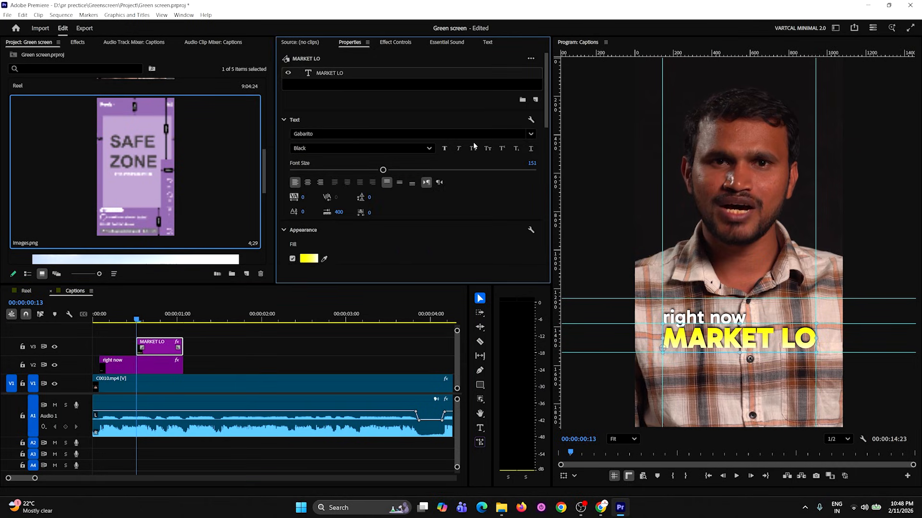
click(530, 134)
scroll(423, 280, down, 5)
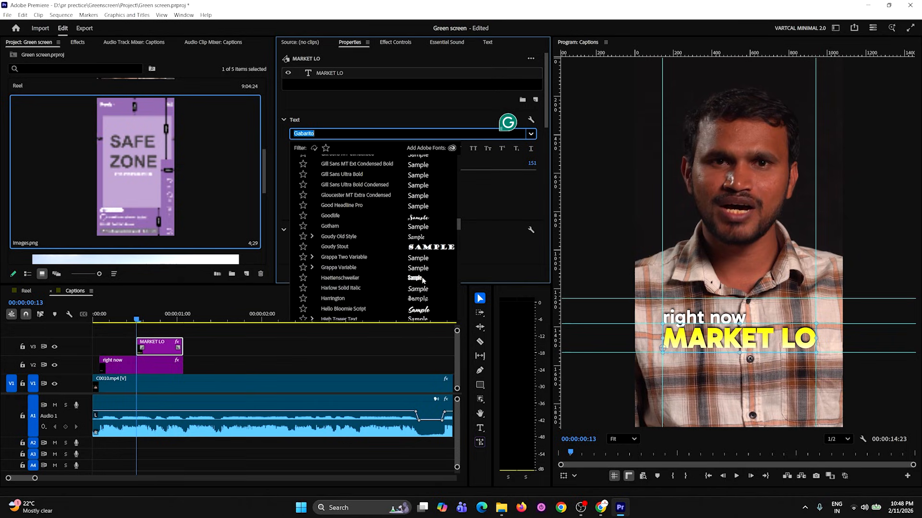
key(Escape)
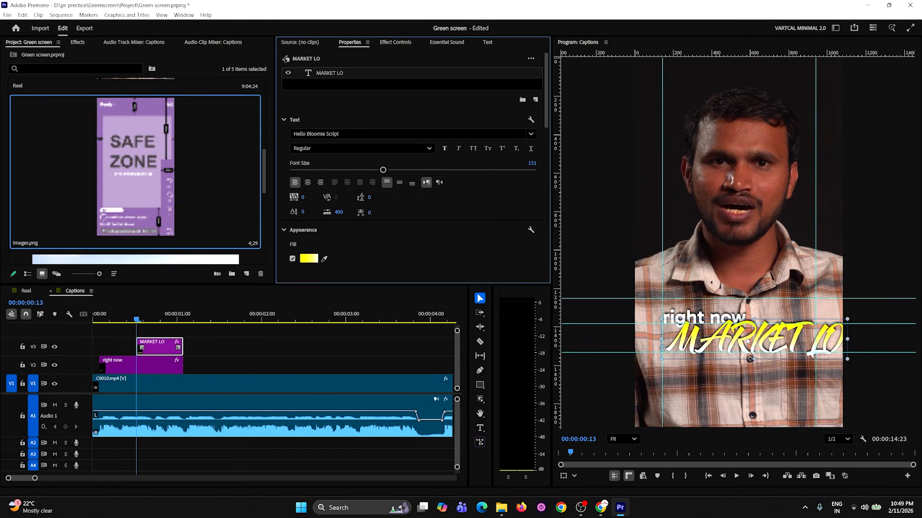
key(ctrl+z)
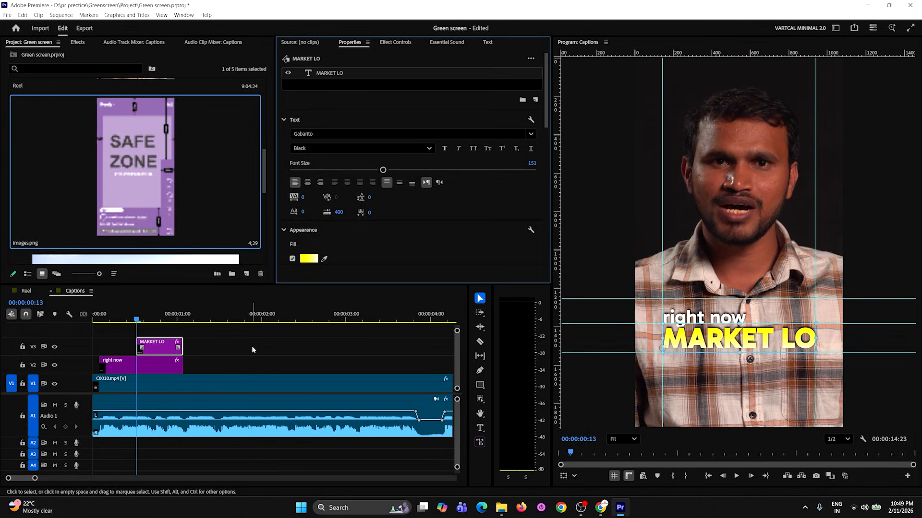
click(201, 353)
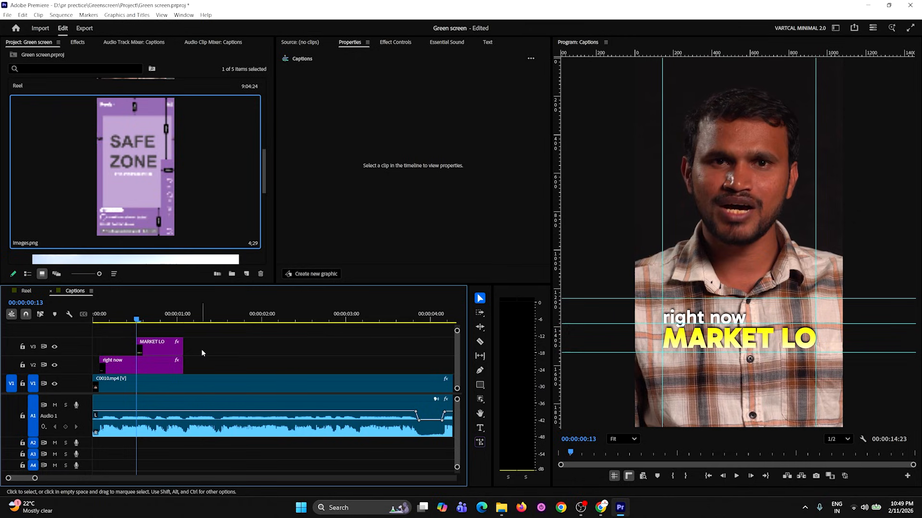
- Copy the "right now" and MARKET LO title clips and paste them at 00:00:02:01 for the next phrase
key(minus)
drag(205, 342, 119, 368)
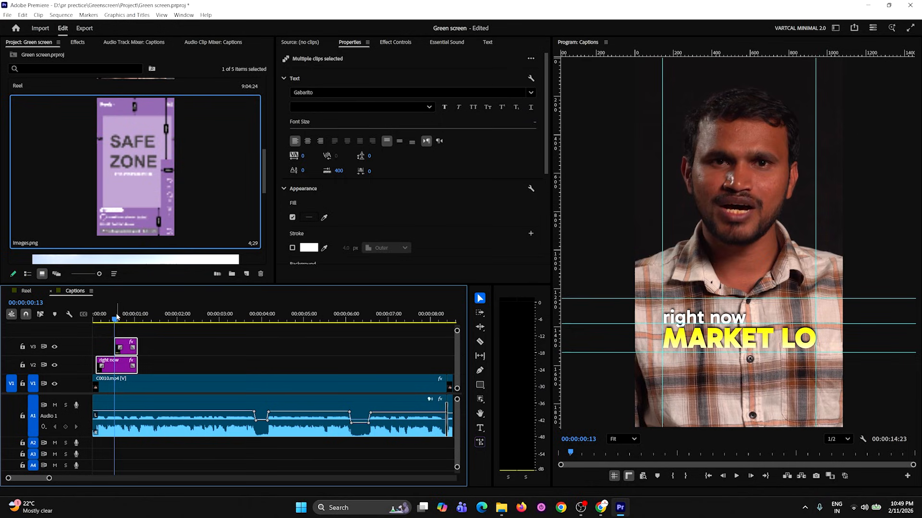
key(space)
key(equal)
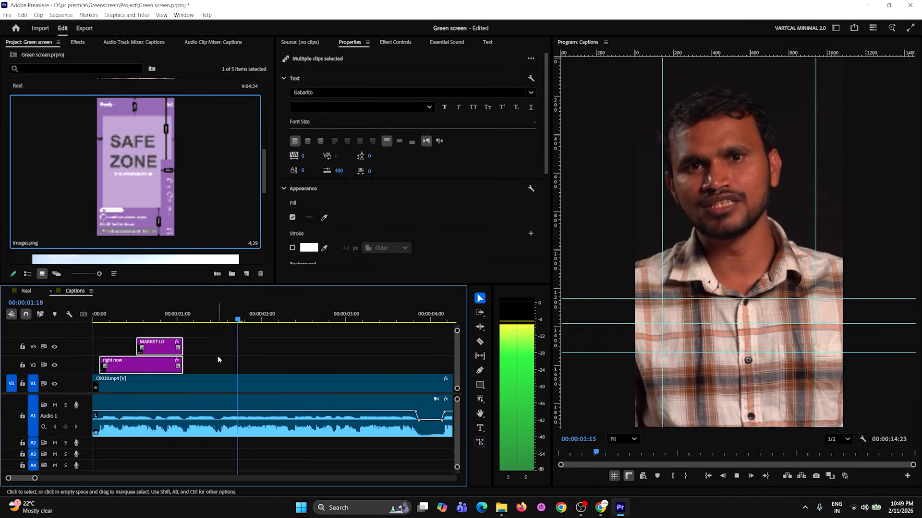
key(space)
click(263, 318)
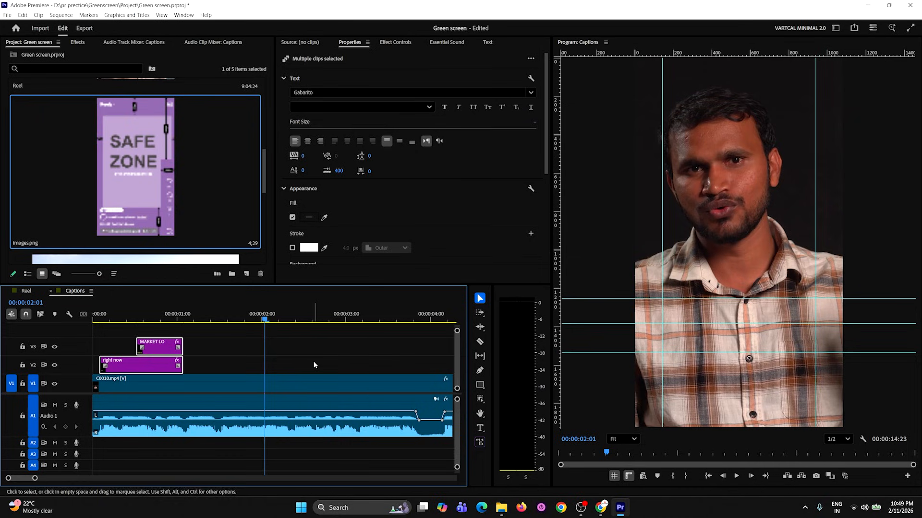
key(ctrl+v)
- Replace the text of the pasted "right now" title with "only"
click(264, 323)
key(space)
double_click(685, 323)
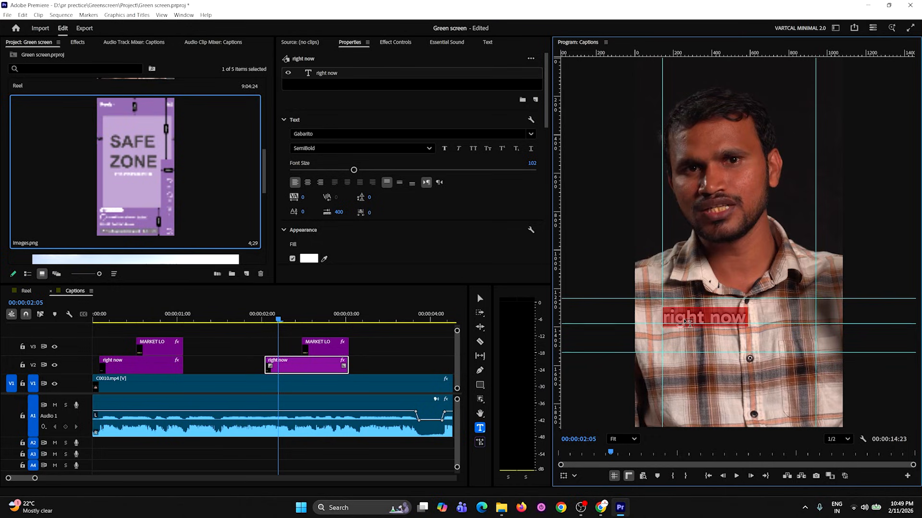
text(onlt)
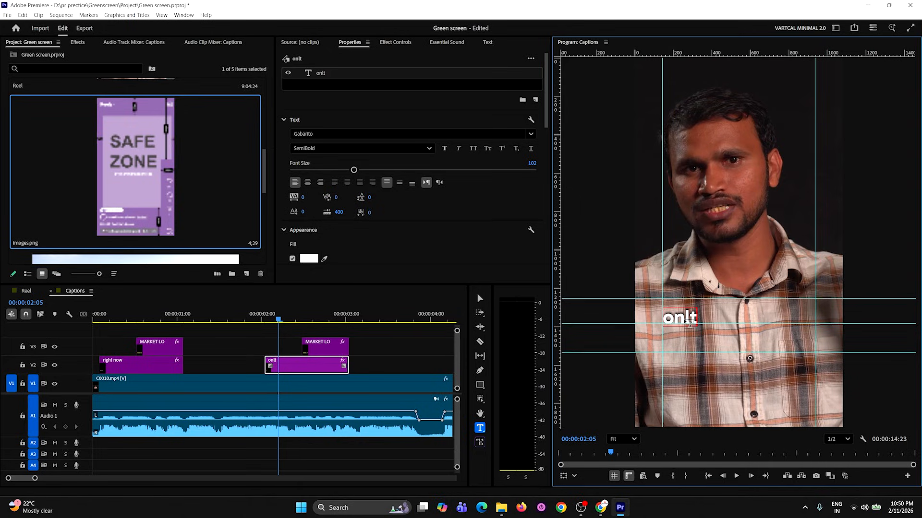
key(BackSpace)
text(y)
- Extend the start of the second MARKET LO clip back to 00:00:02:08 and select the clip
click(294, 321)
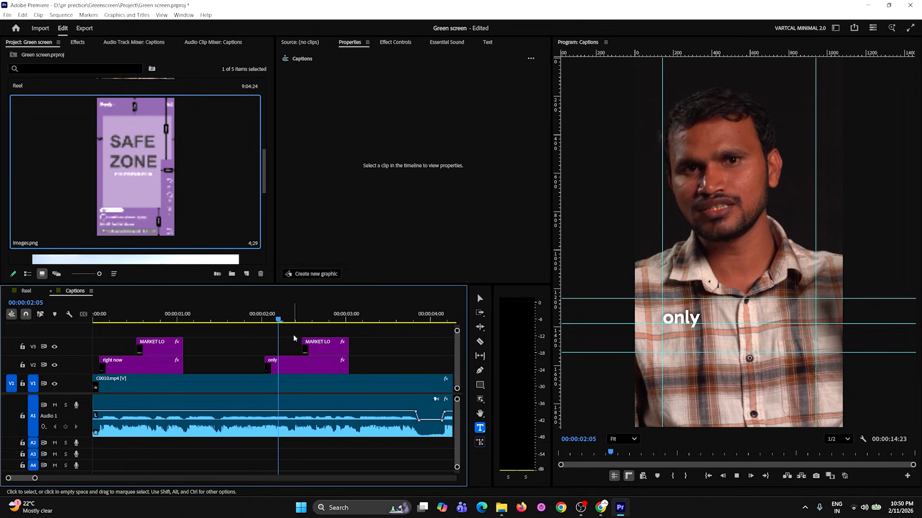
drag(294, 326, 292, 347)
click(294, 347)
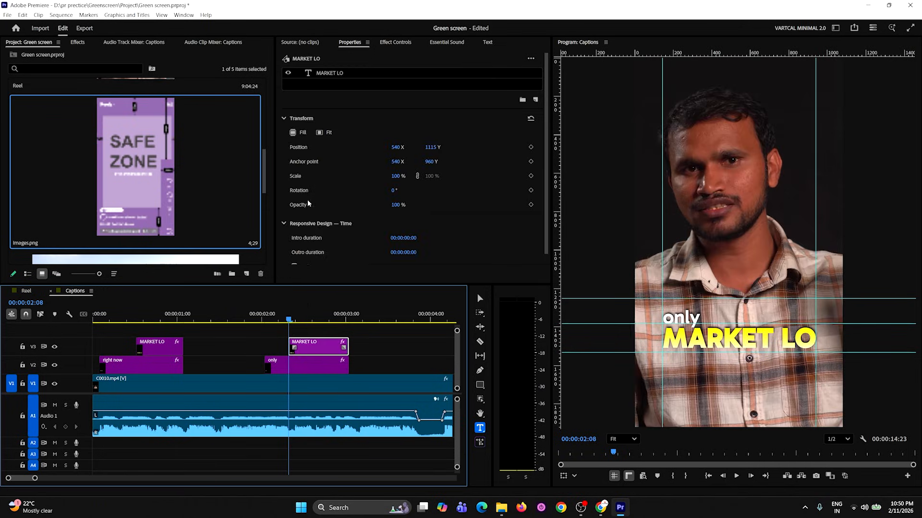
- Replace the text of the second MARKET LO title with "CINEMATOGRAPHERS"
double_click(744, 339)
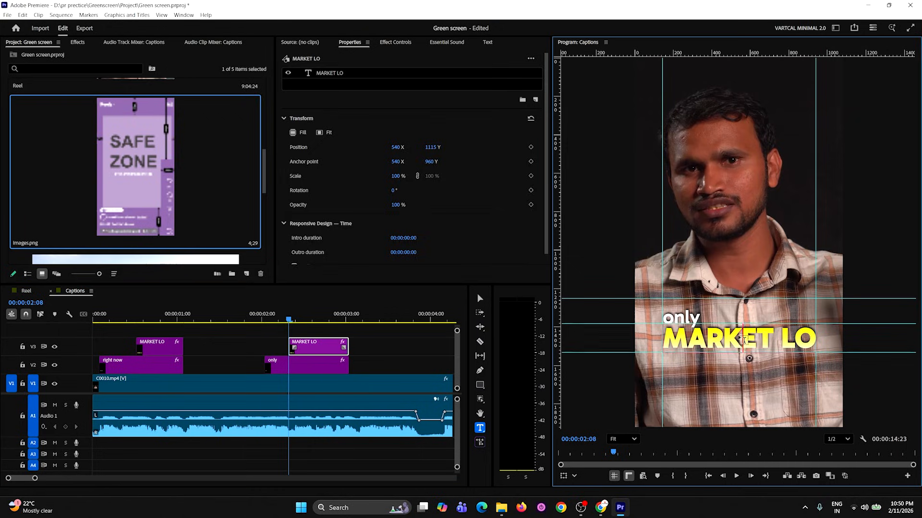
triple_click(744, 340)
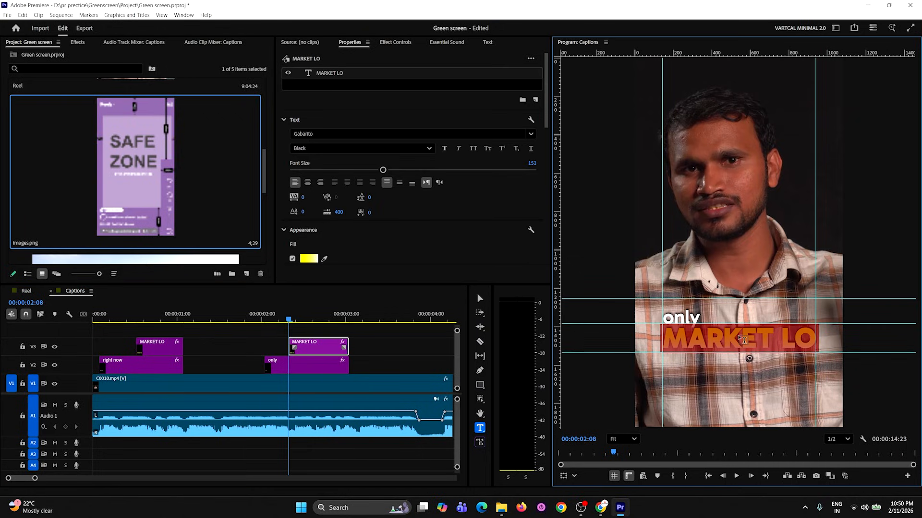
text(cI)
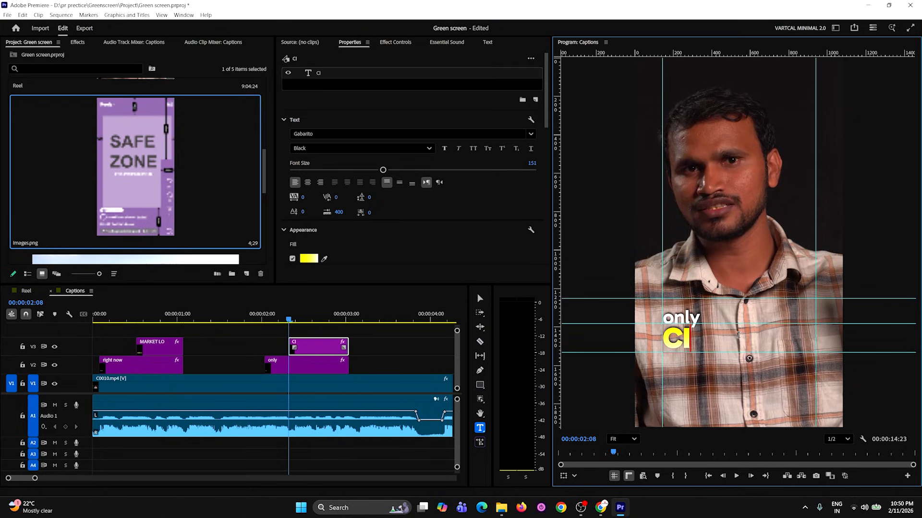
text(NEMAT)
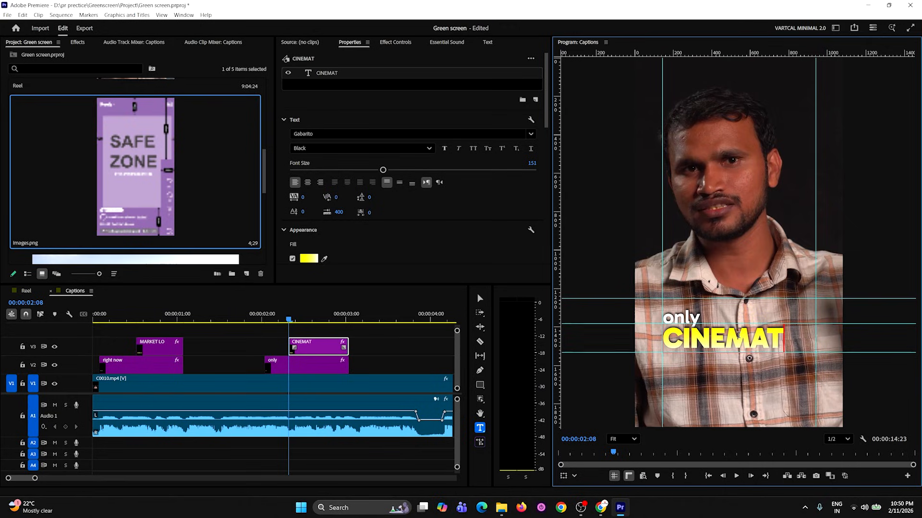
text(OGRAP)
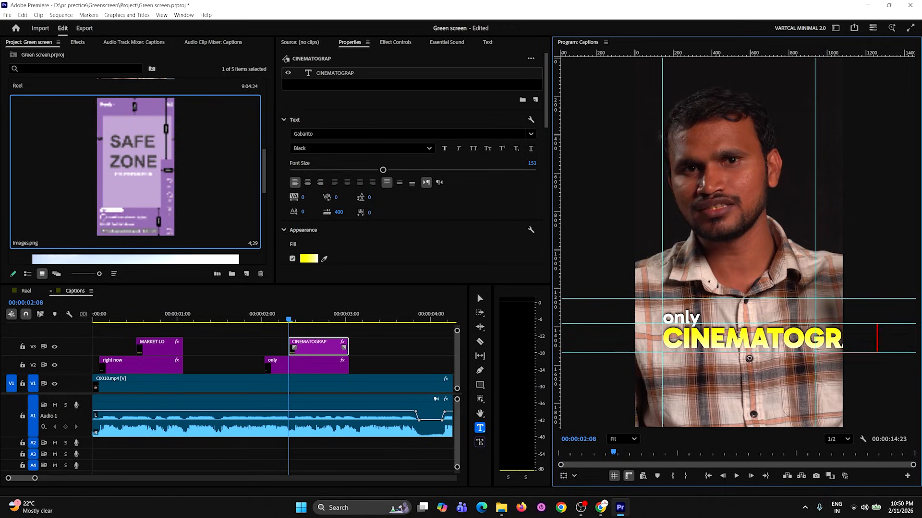
text(HERS)
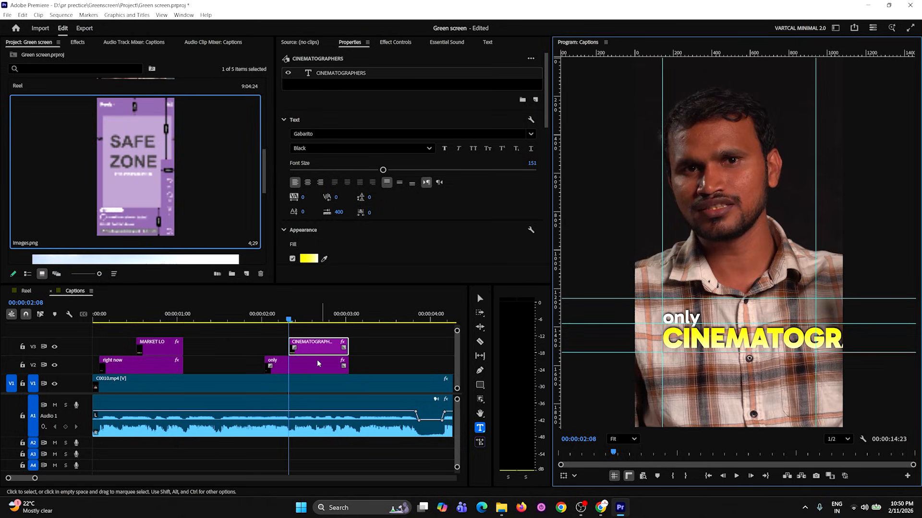
- Reduce the CINEMATOGRAPHERS title's font size to 82 to fit between the vertical guides
click(465, 305)
key(v)
click(480, 298)
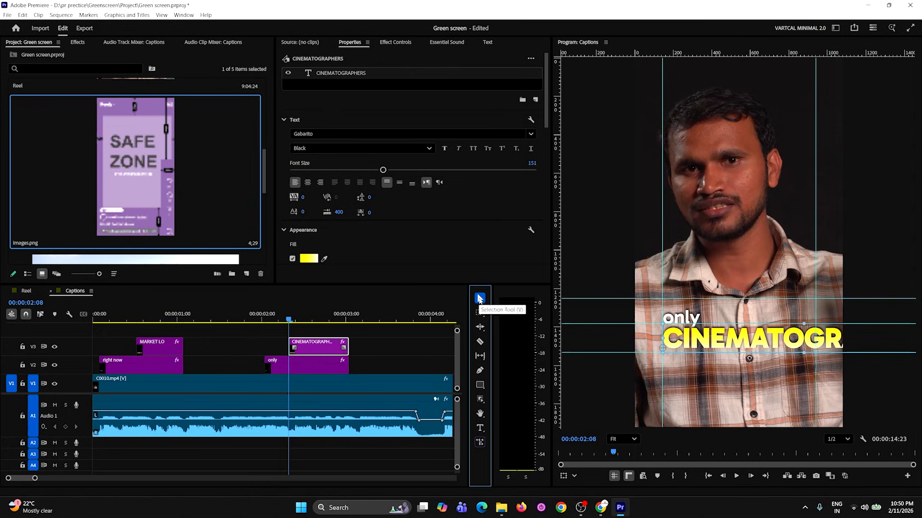
drag(383, 173, 340, 185)
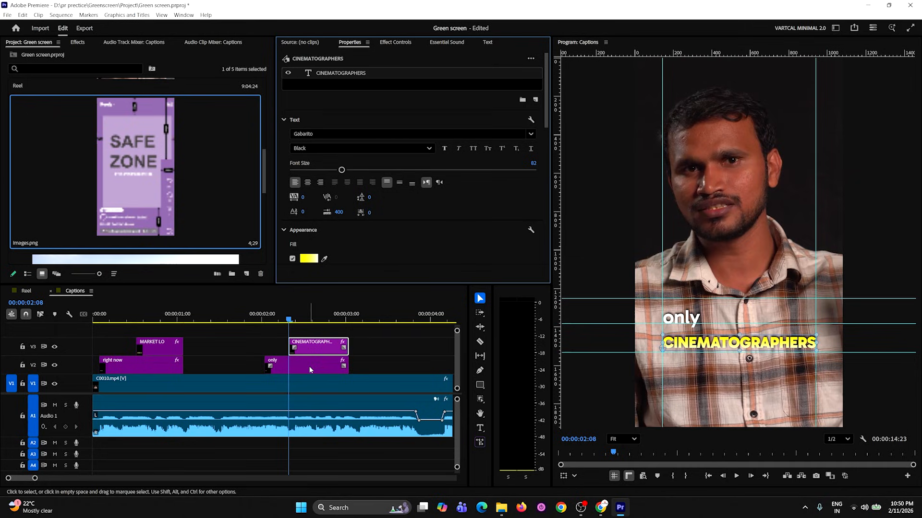
- Move the CINEMATOGRAPHERS title up to sit directly beneath "only", at about position 143.6, 1306
click(315, 350)
click(726, 348)
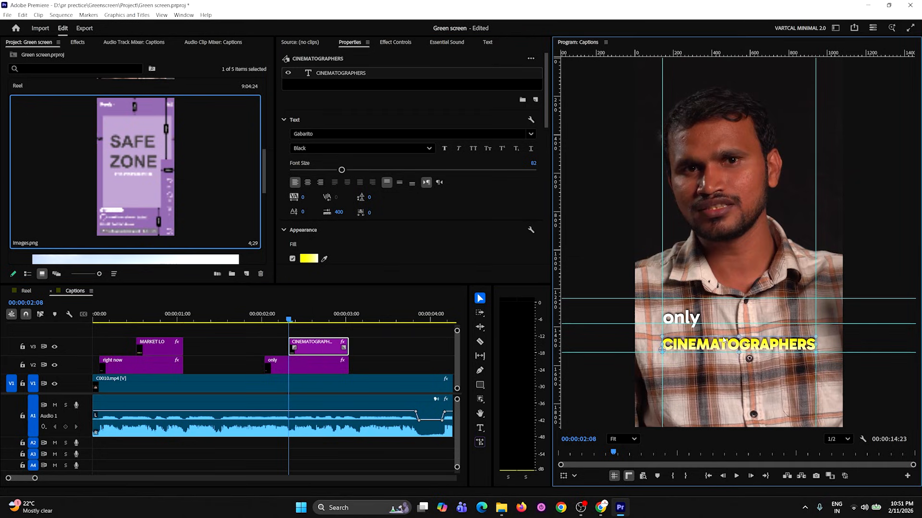
drag(724, 339, 725, 330)
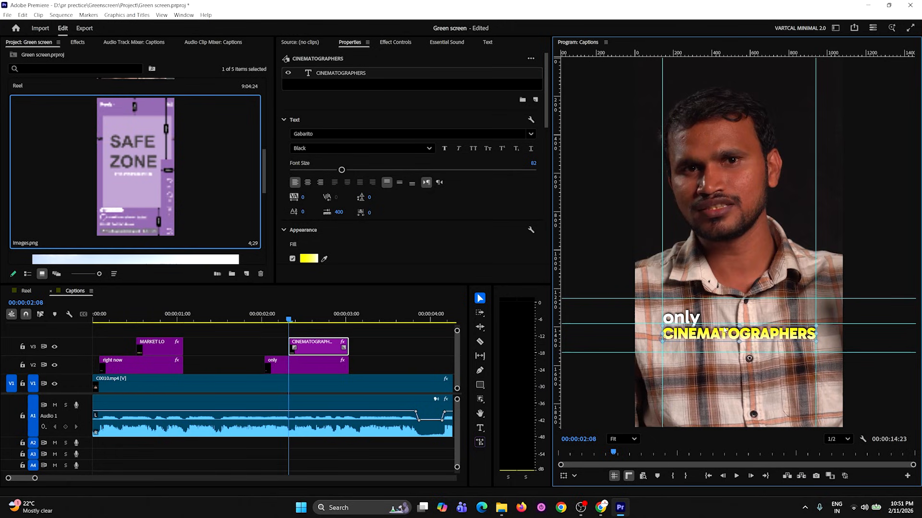
scroll(724, 342, up, 5)
drag(670, 240, 747, 259)
drag(546, 117, 549, 205)
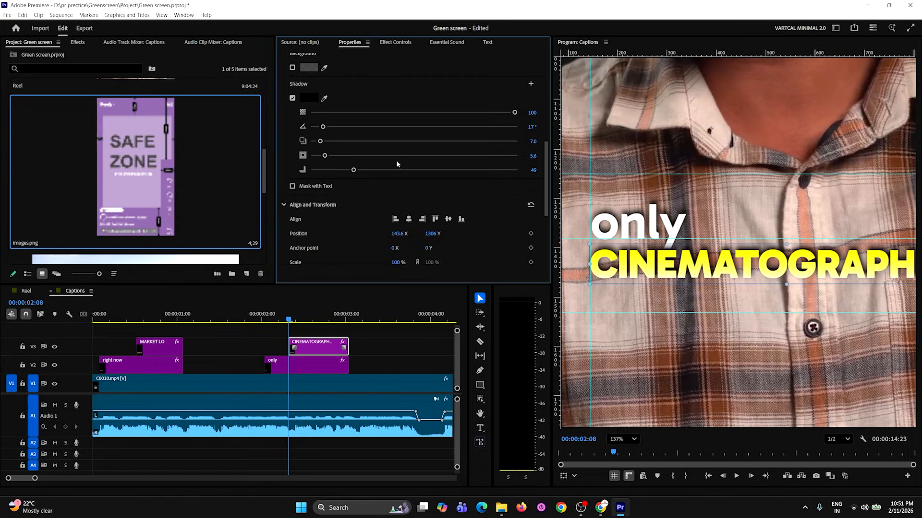
scroll(680, 262, down, 5)
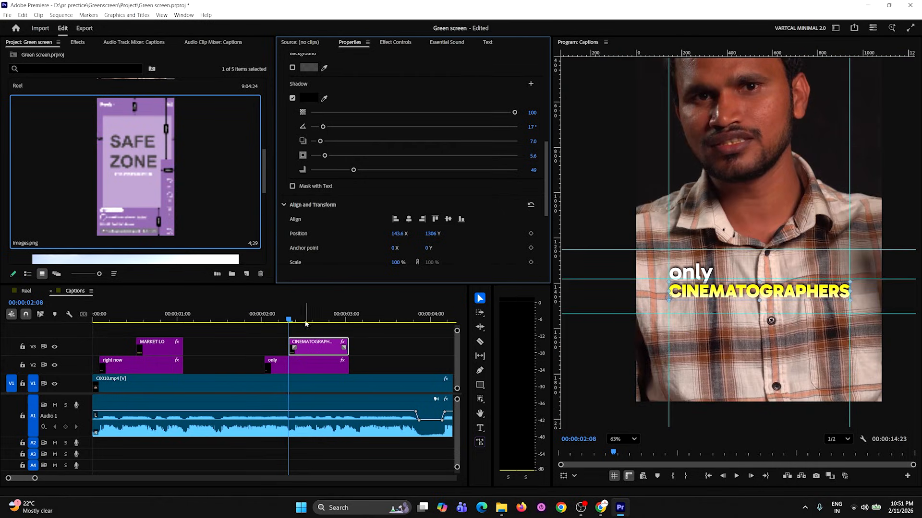
- Reduce the "only" title's font size to 93 and deselect its clip
drag(288, 320, 298, 320)
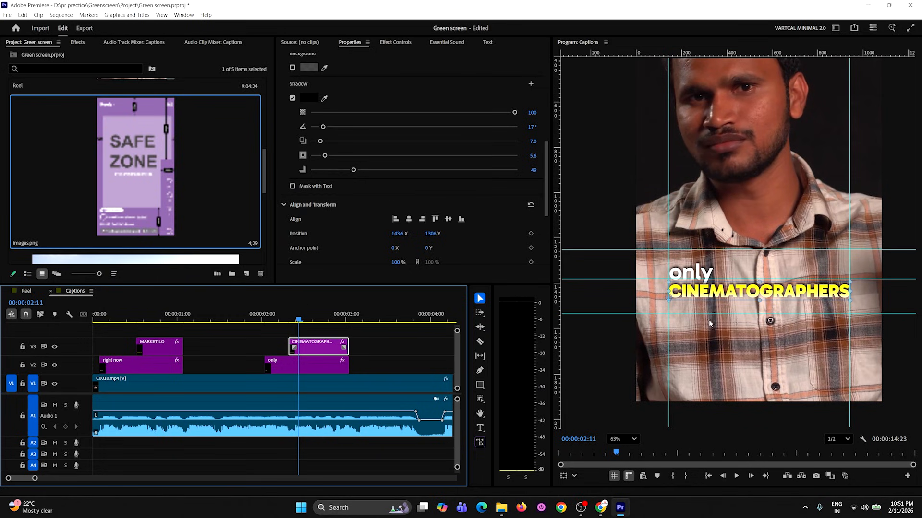
click(296, 369)
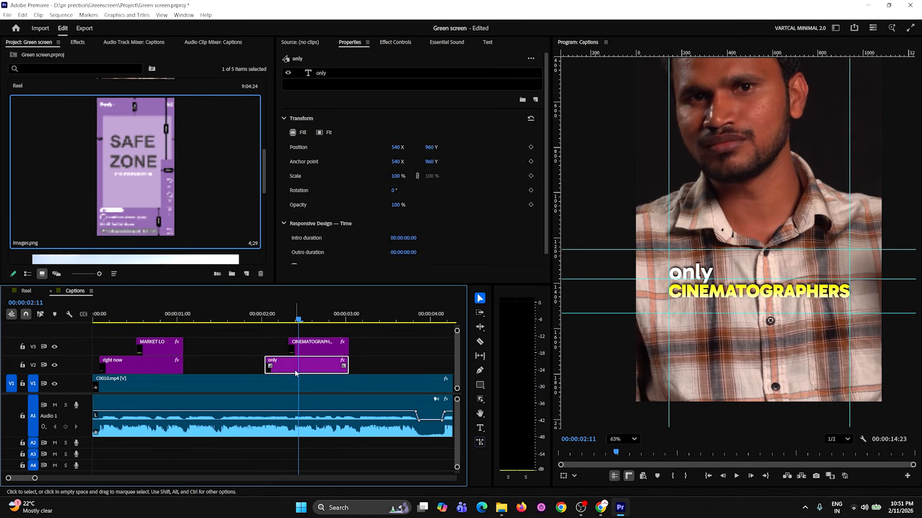
click(339, 74)
drag(354, 170, 349, 180)
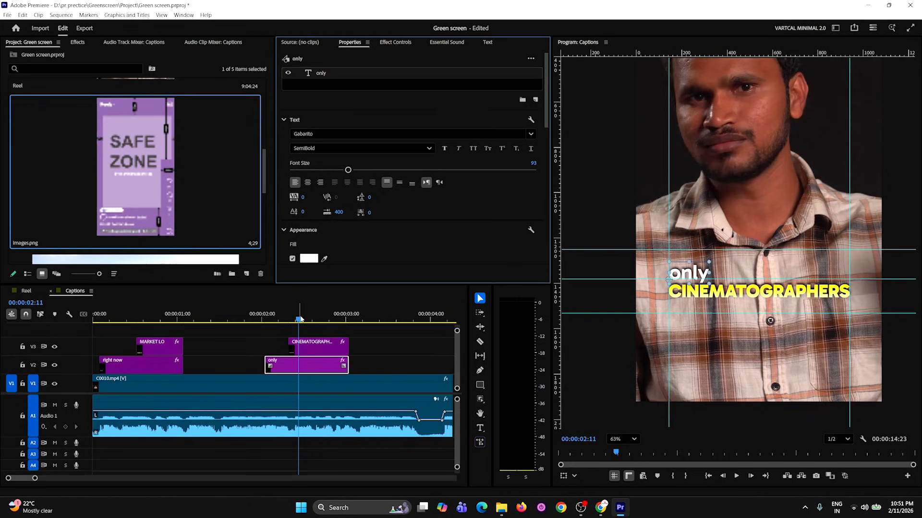
click(391, 352)
- Examine the "only" / CINEMATOGRAPHERS caption's line spacing and guide alignment up close, and return the preview to Fit
key(minus)
key(minus)
key(minus)
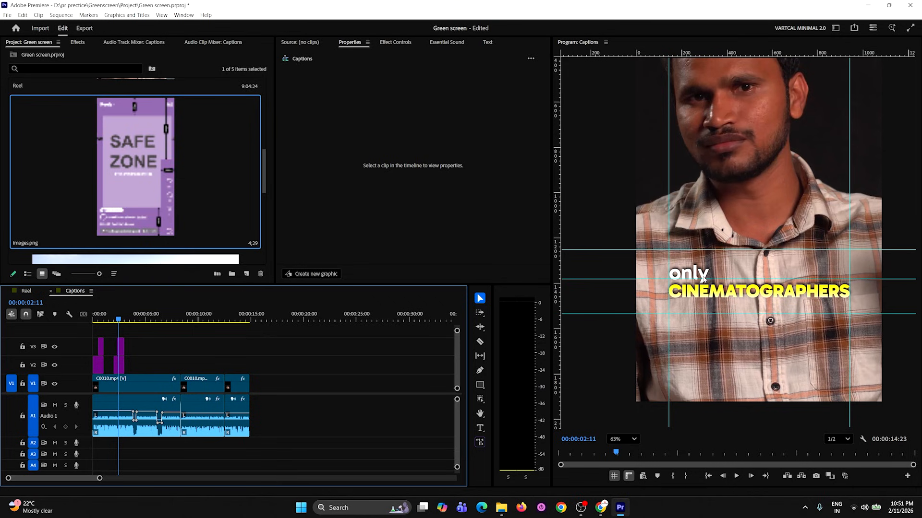
scroll(703, 279, up, 3)
scroll(703, 279, down, 3)
scroll(704, 279, up, 4)
scroll(703, 280, up, 2)
scroll(704, 280, down, 5)
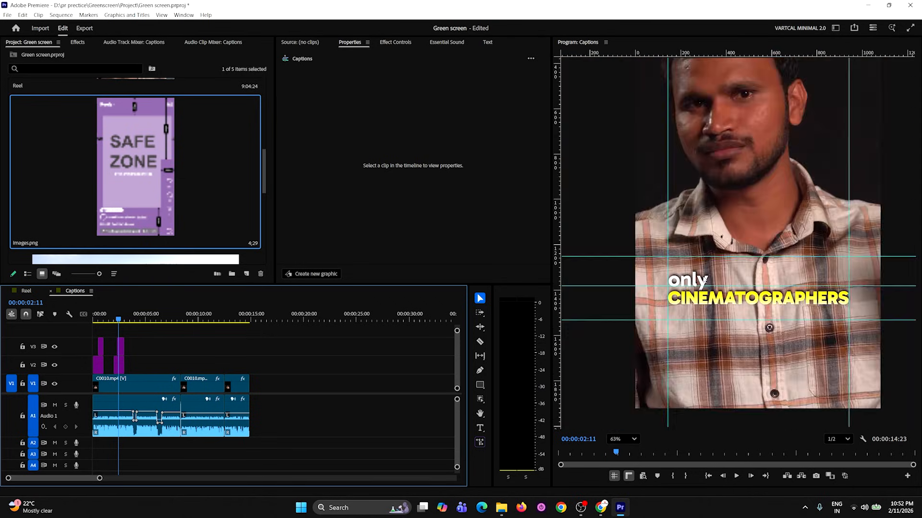
scroll(704, 280, down, 1)
scroll(680, 317, up, 4)
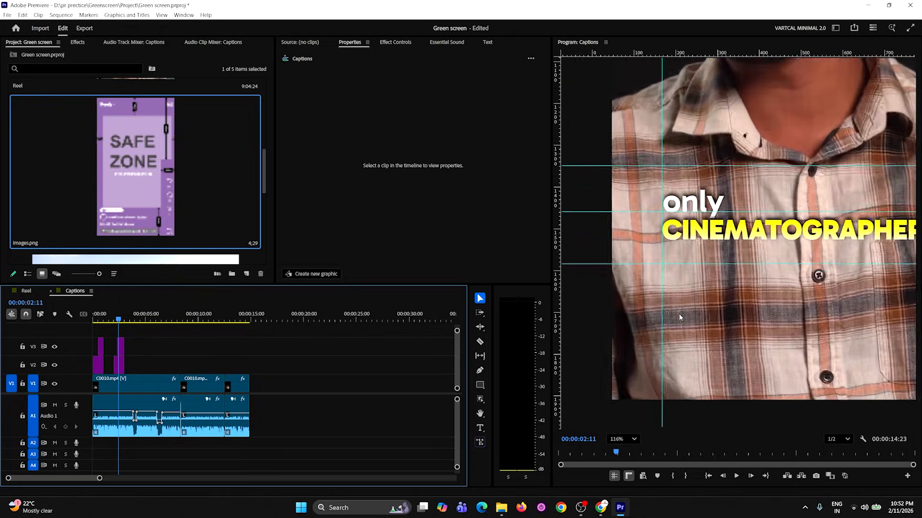
scroll(679, 317, up, 1)
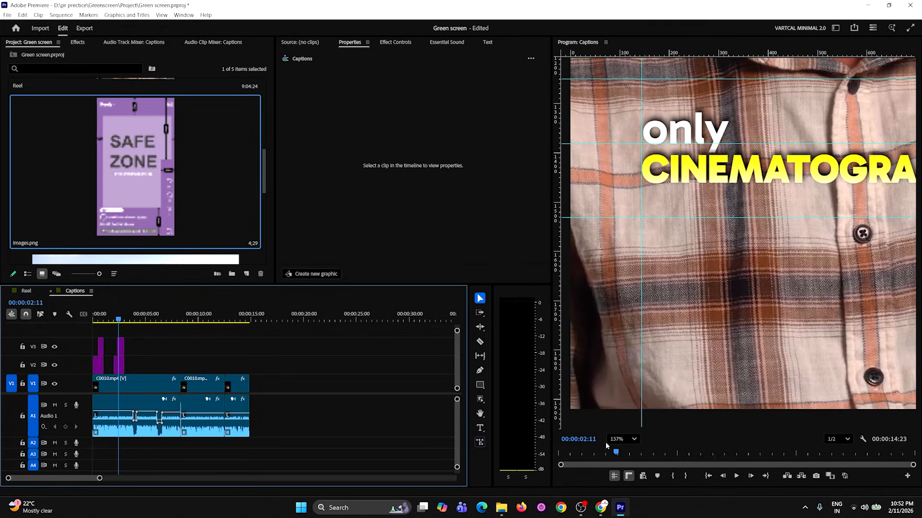
click(635, 439)
click(621, 312)
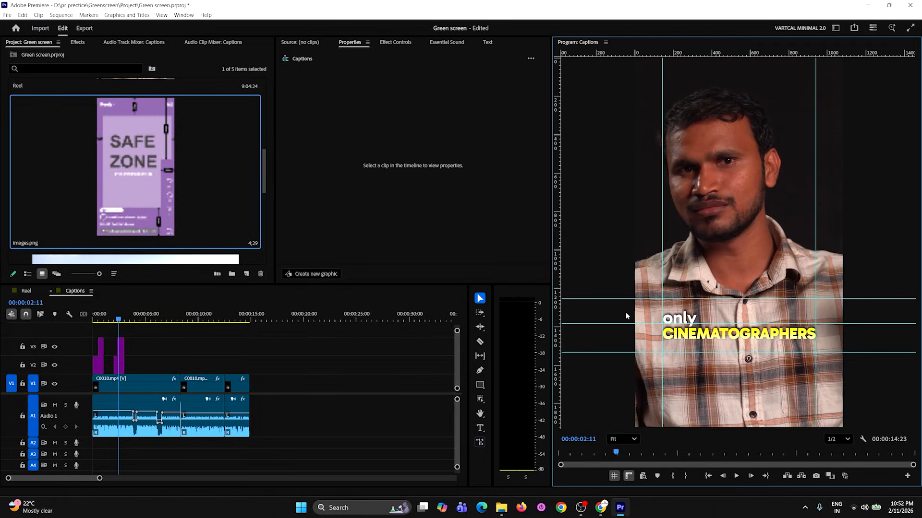
- Play the Captions sequence from the start through both captions to check their timing, and stop at 00:00:03:21
click(17, 339)
key(Home)
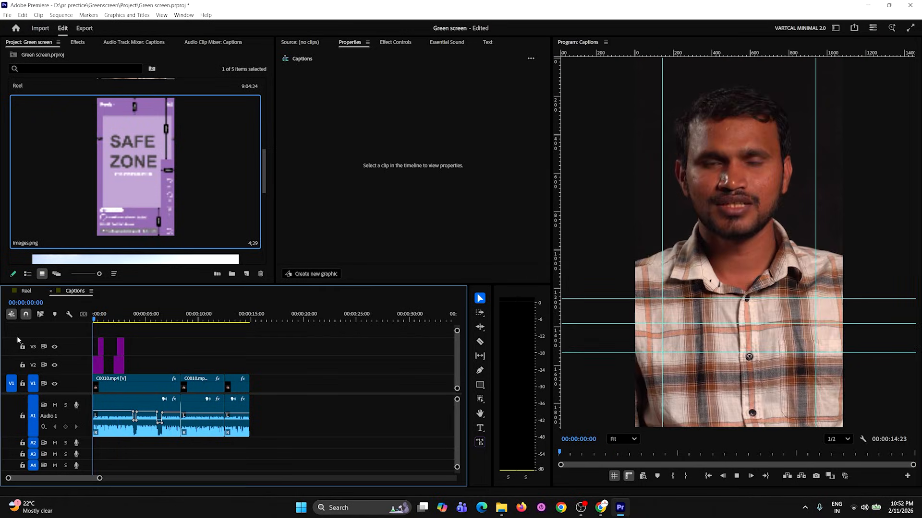
key(space)
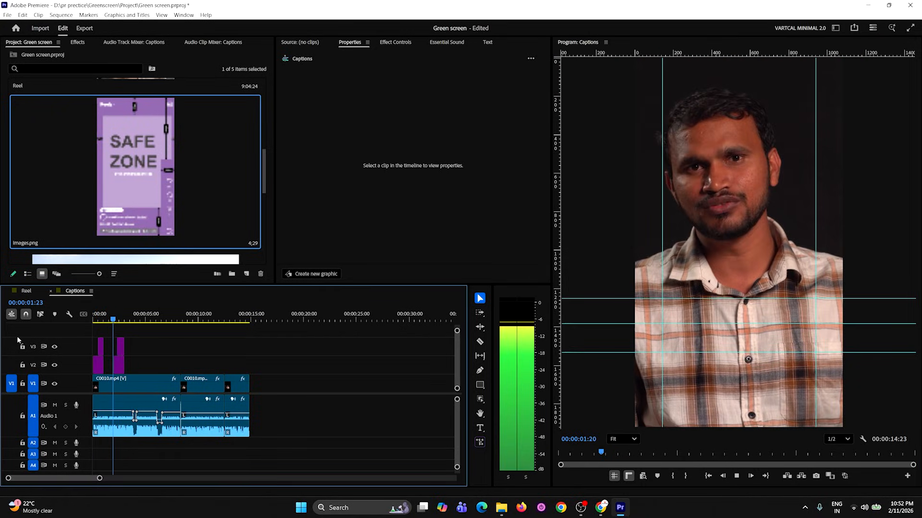
key(space)
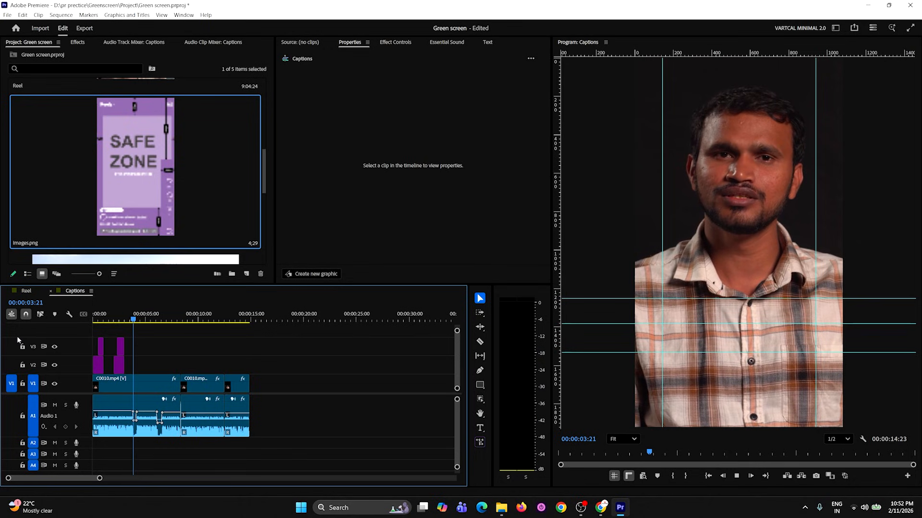
key(equal)
key(equal)
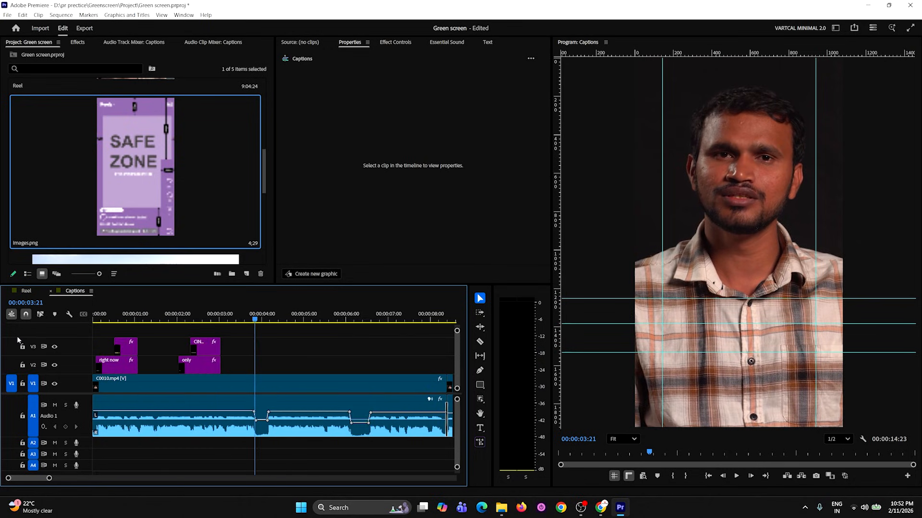
key(minus)
key(minus)
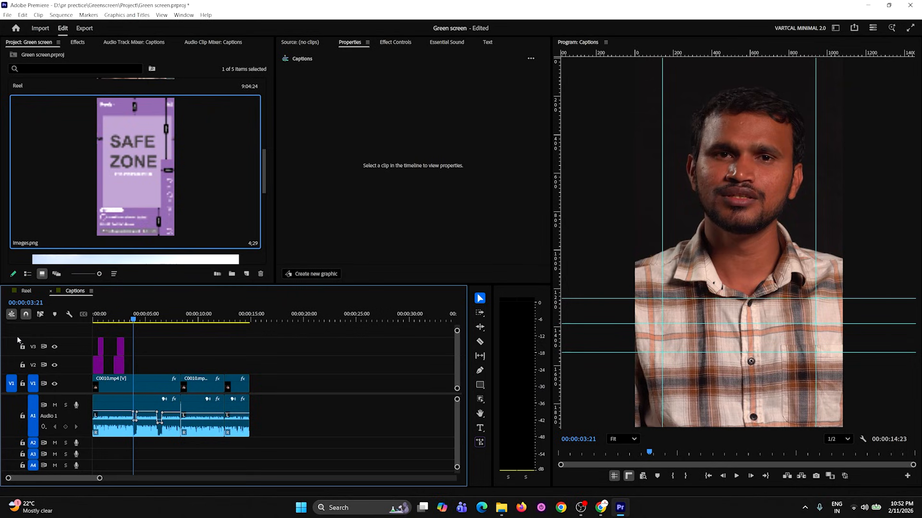